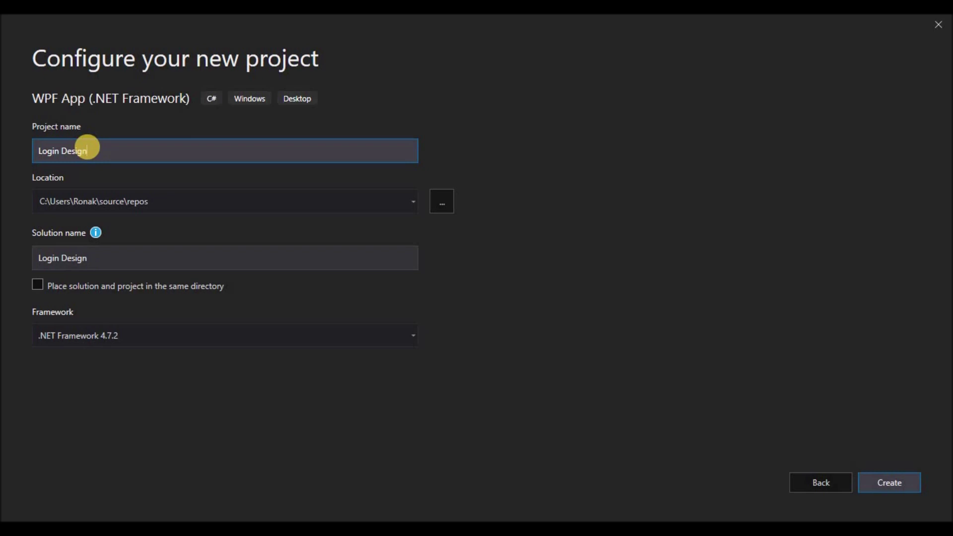
# Set the new project's location to the UI Design folder inside Documents\Projects.
pyautogui.click(434, 201)
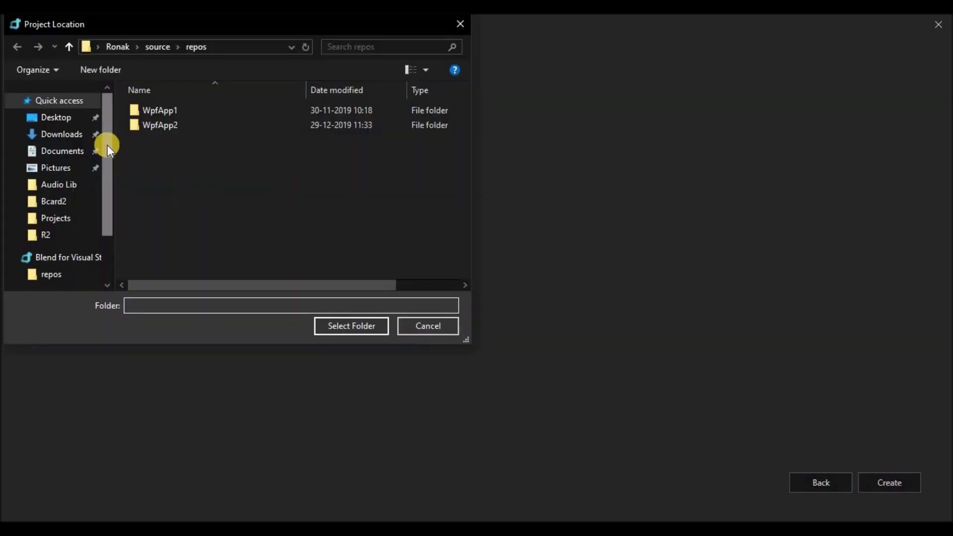
pyautogui.moveTo(102, 144); pyautogui.dragTo(103, 178)
pyautogui.click(57, 175)
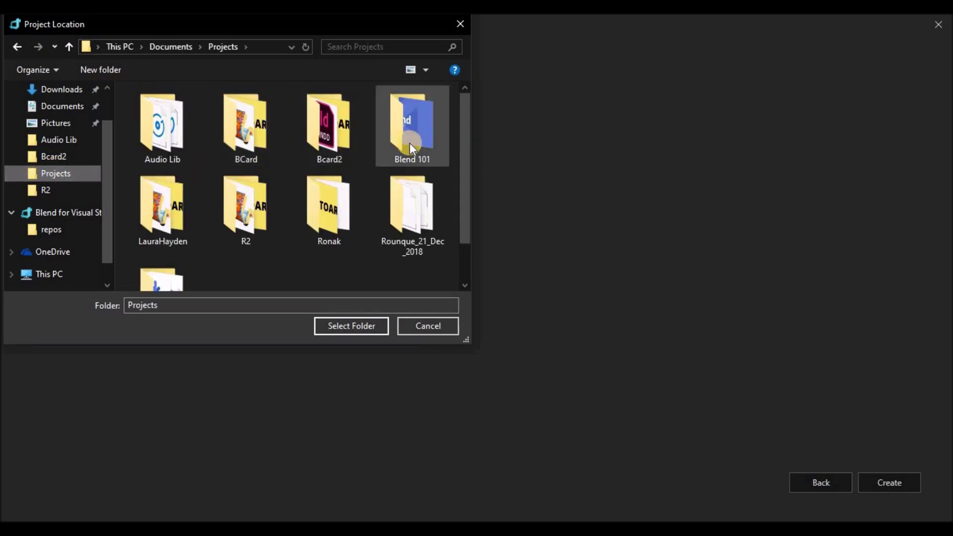
pyautogui.click(177, 207)
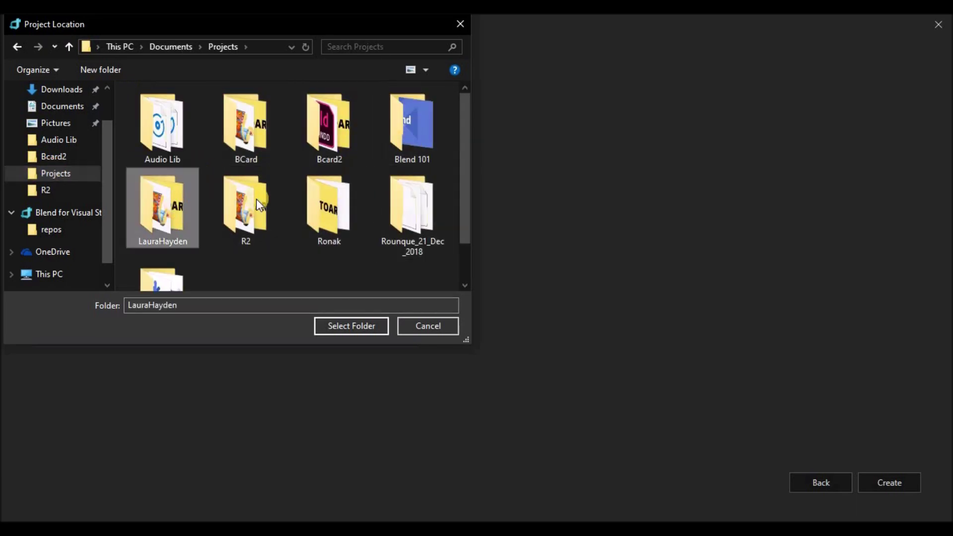
pyautogui.scroll(-1, 281, 192)
pyautogui.doubleClick(171, 263)
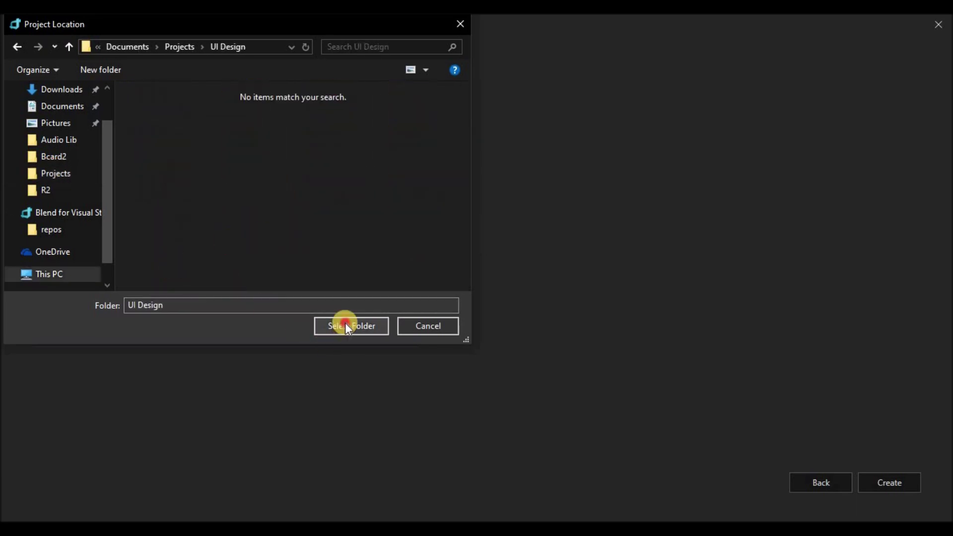
pyautogui.click(344, 324)
# Place the solution and project in the same directory and create the Login Design project.
pyautogui.click(39, 284)
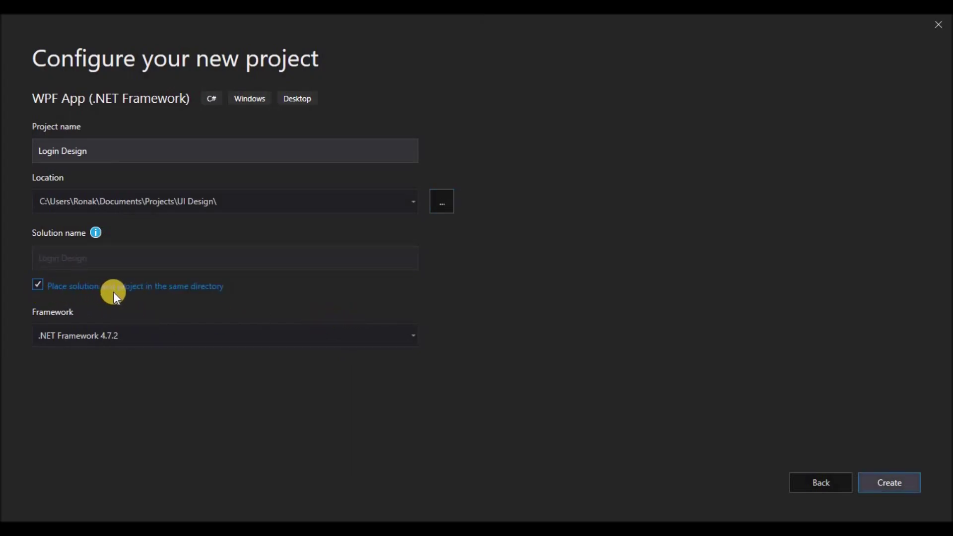
pyautogui.click(895, 487)
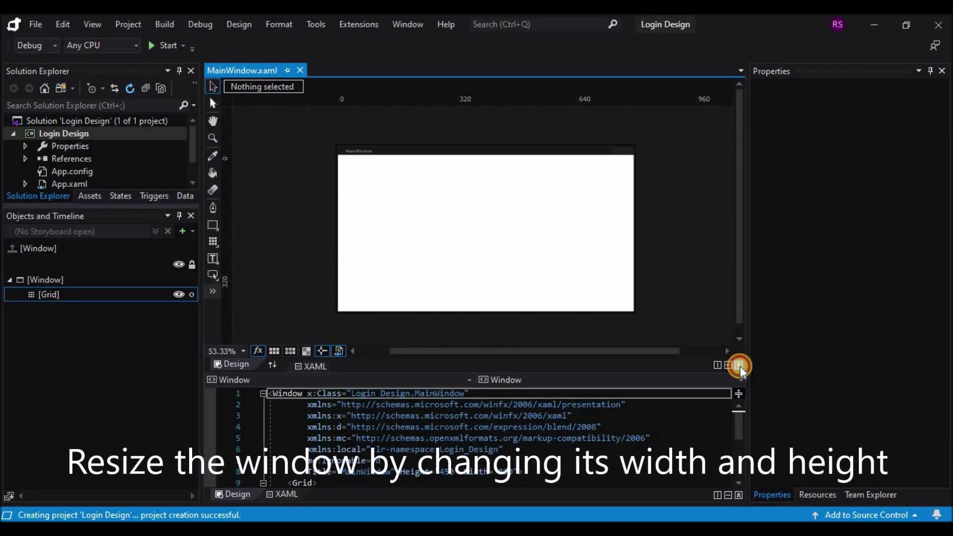
# Collapse the XAML code pane and set the Properties panel to auto-hide to enlarge the design area.
pyautogui.click(739, 365)
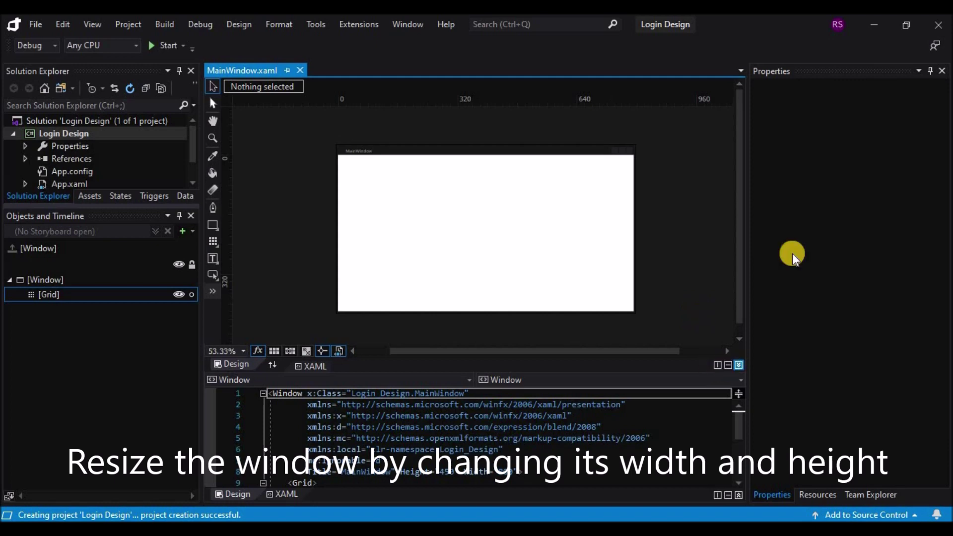
pyautogui.click(930, 71)
pyautogui.click(806, 304)
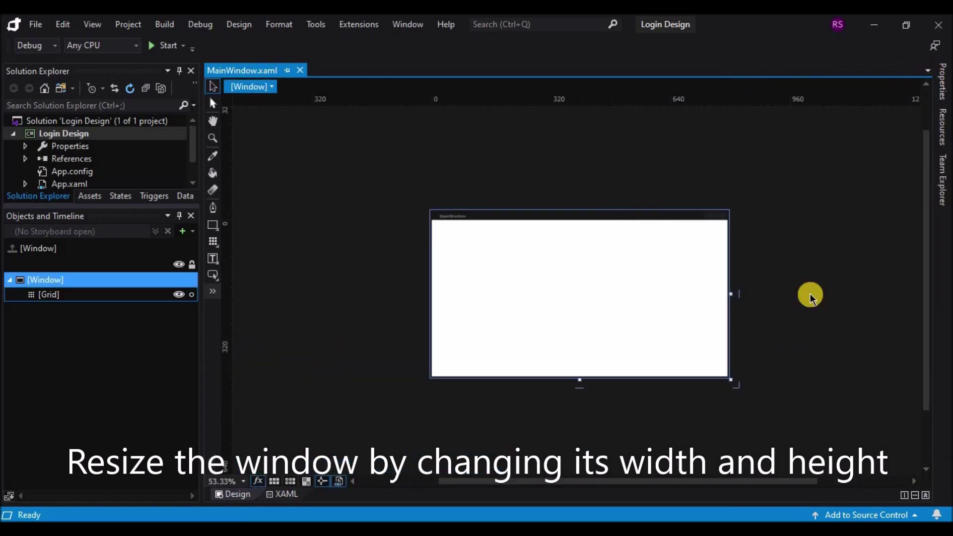
# Resize the main window to a width of 900 and a height of 600.
pyautogui.moveTo(772, 481); pyautogui.dragTo(857, 481)
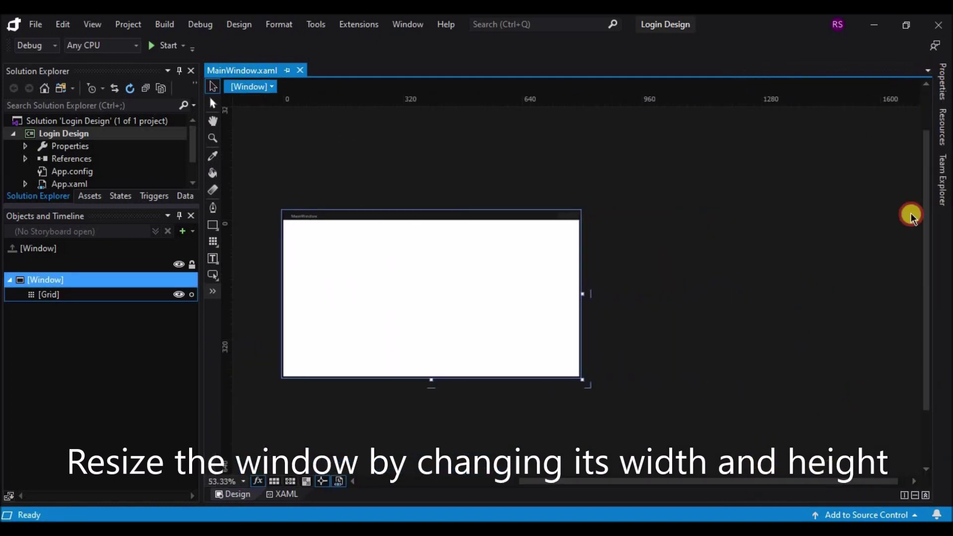
pyautogui.click(944, 99)
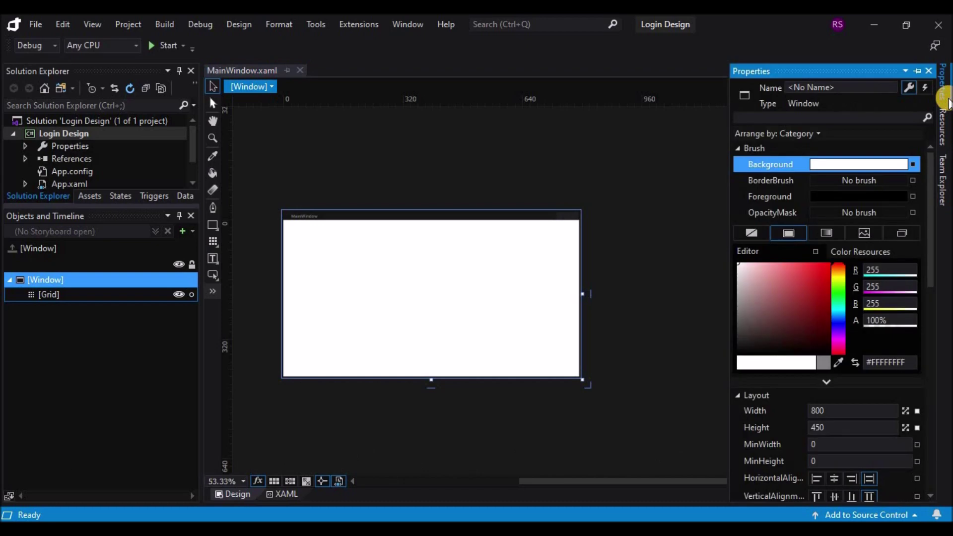
pyautogui.click(816, 429)
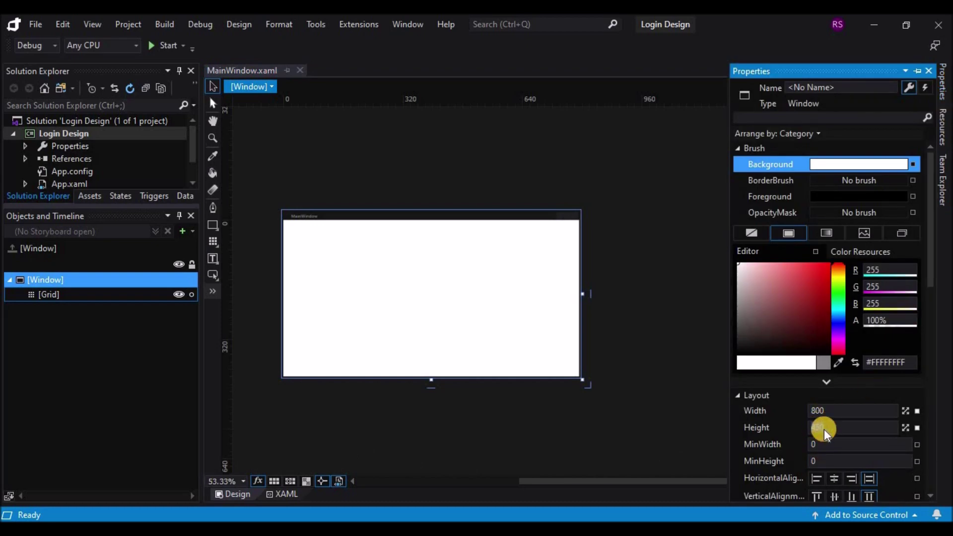
pyautogui.write('550')
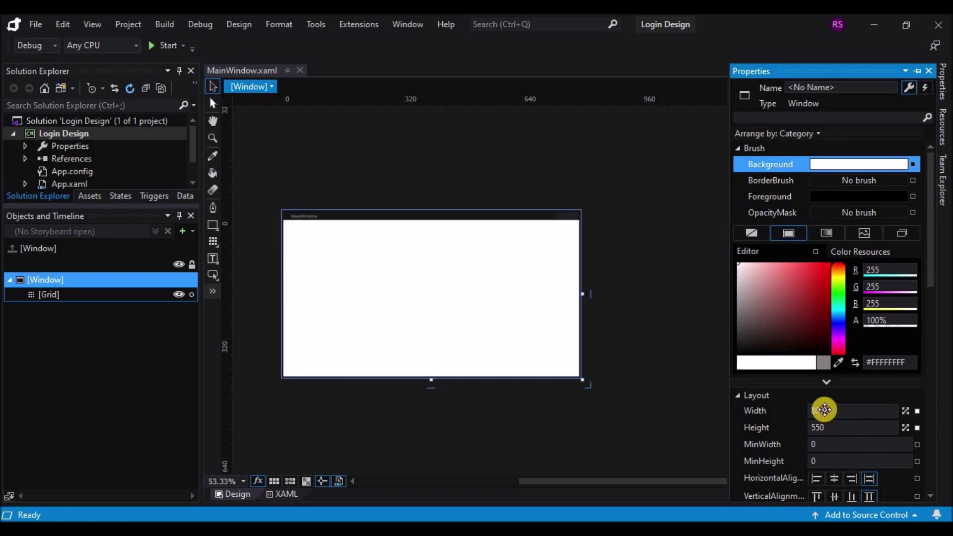
pyautogui.click(824, 409)
pyautogui.write('900')
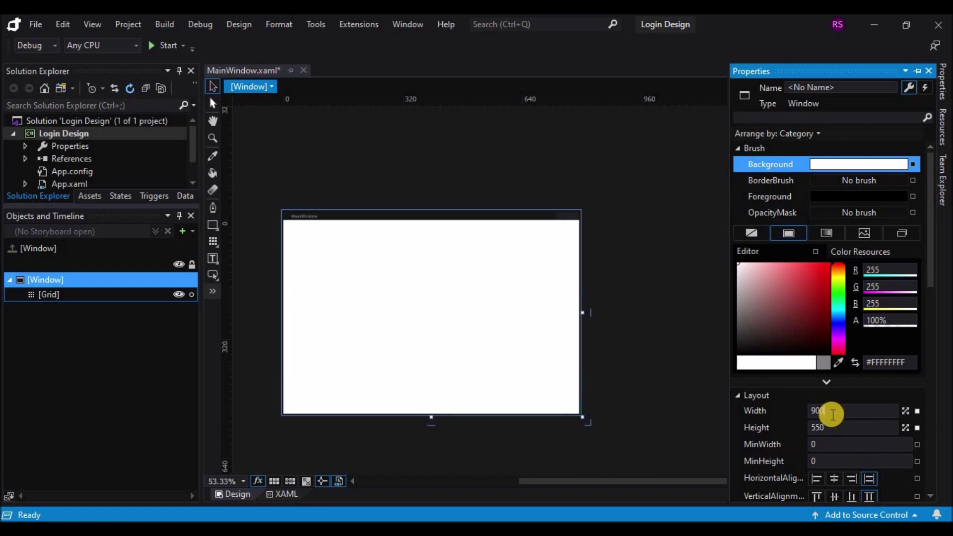
pyautogui.click(824, 431)
pyautogui.write('600')
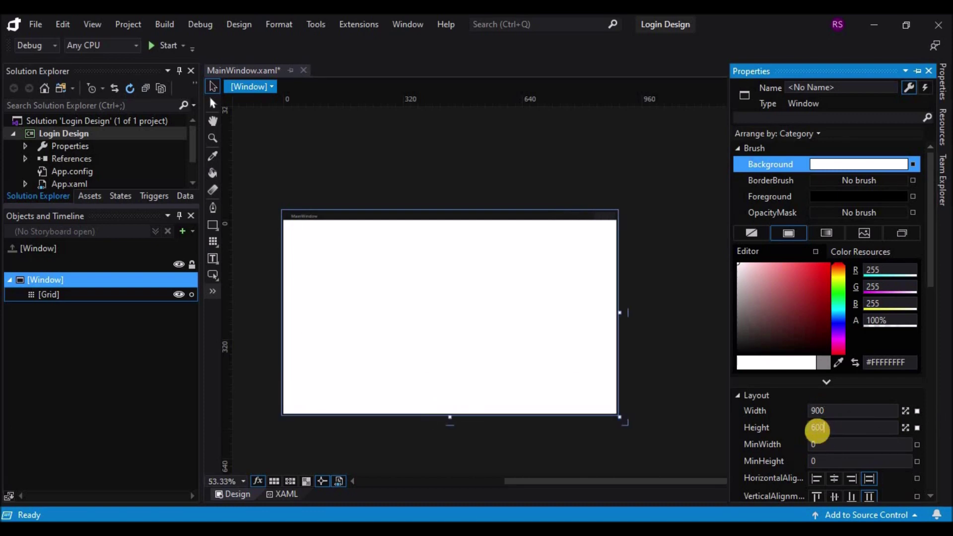
pyautogui.press('Return')
pyautogui.click(663, 380)
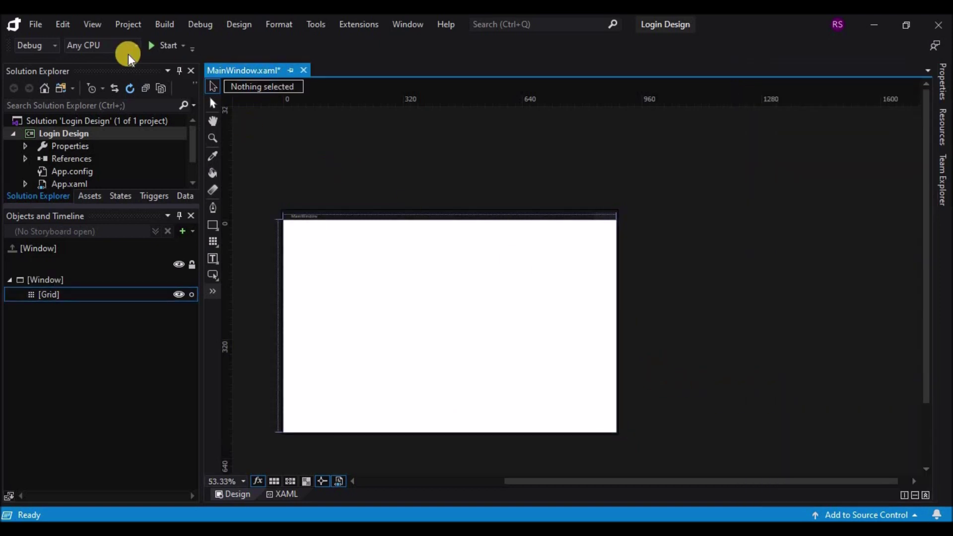
# Run the application to preview the resized main window, and close it again.
pyautogui.click(157, 48)
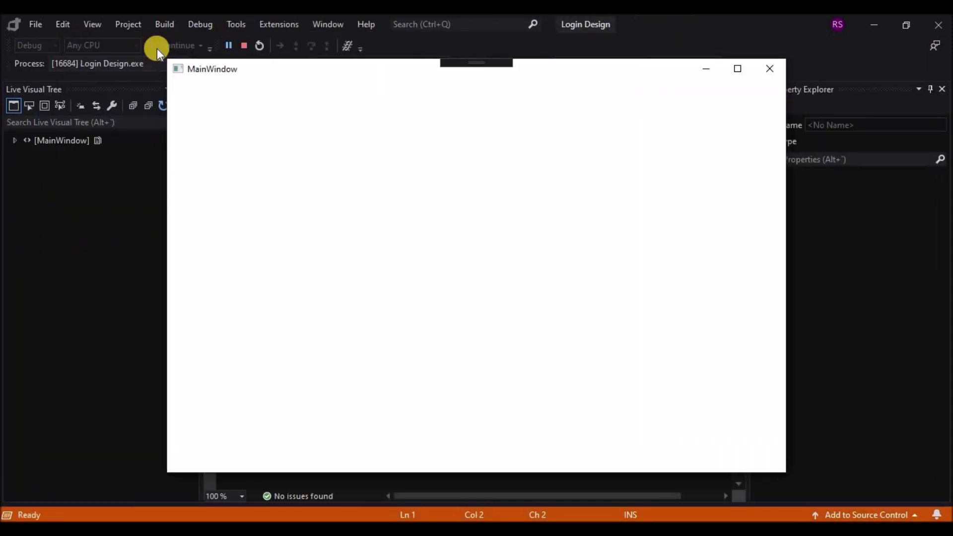
pyautogui.click(770, 68)
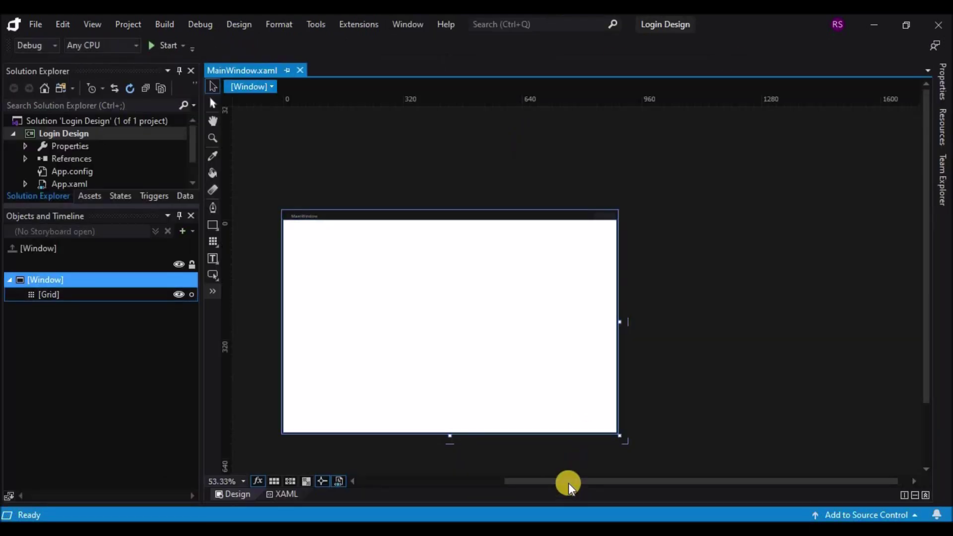
# Draw a TextBlock about 178 wide and 46 high near the upper-left corner of the main window.
pyautogui.moveTo(568, 484); pyautogui.dragTo(537, 483)
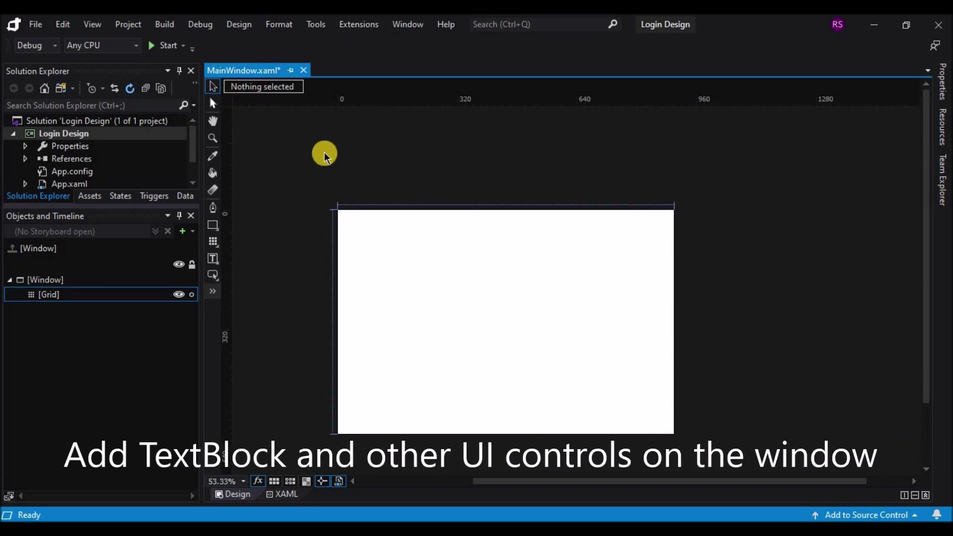
pyautogui.click(213, 258)
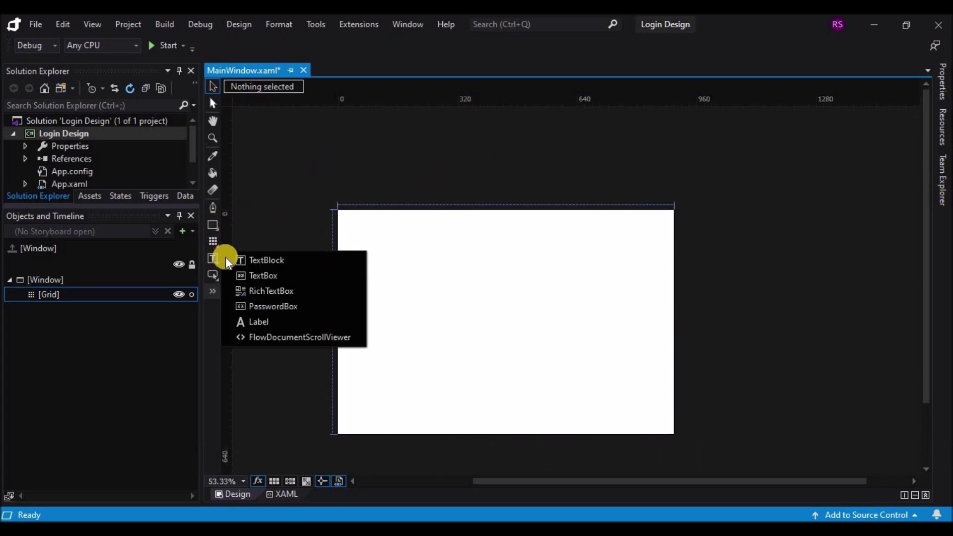
pyautogui.click(263, 259)
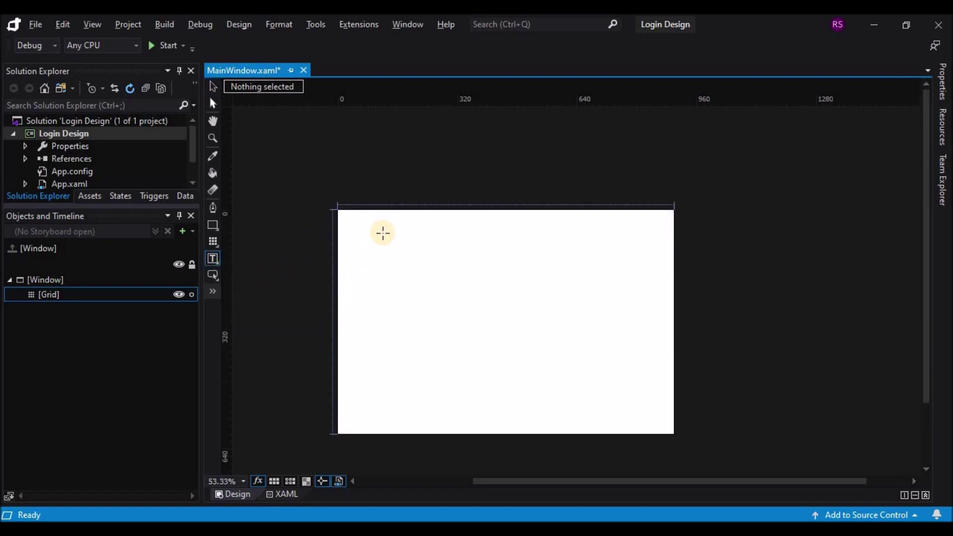
pyautogui.scroll(2, 382, 231)
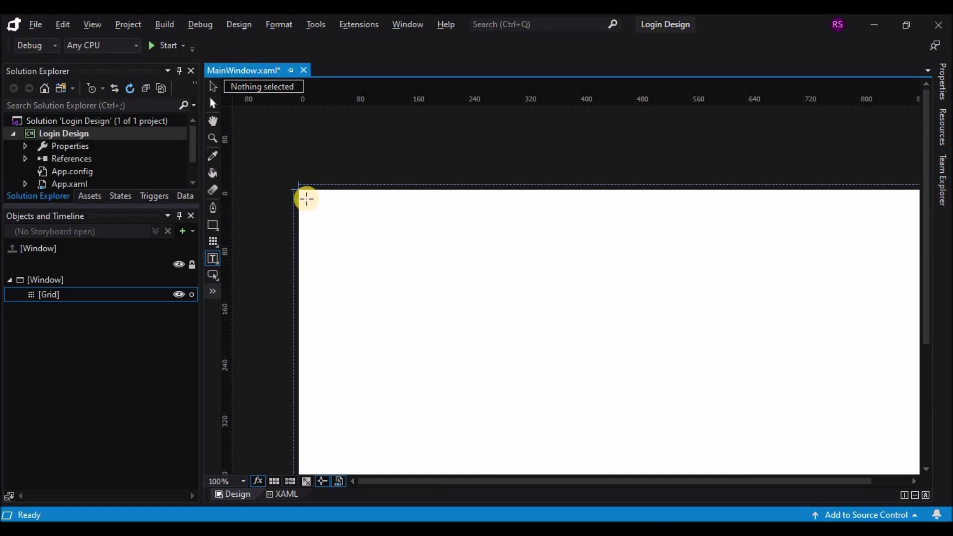
pyautogui.moveTo(307, 196)
pyautogui.mouseDown()
pyautogui.moveTo(329, 215)
pyautogui.moveTo(378, 212)
pyautogui.moveTo(435, 230)
pyautogui.mouseUp()
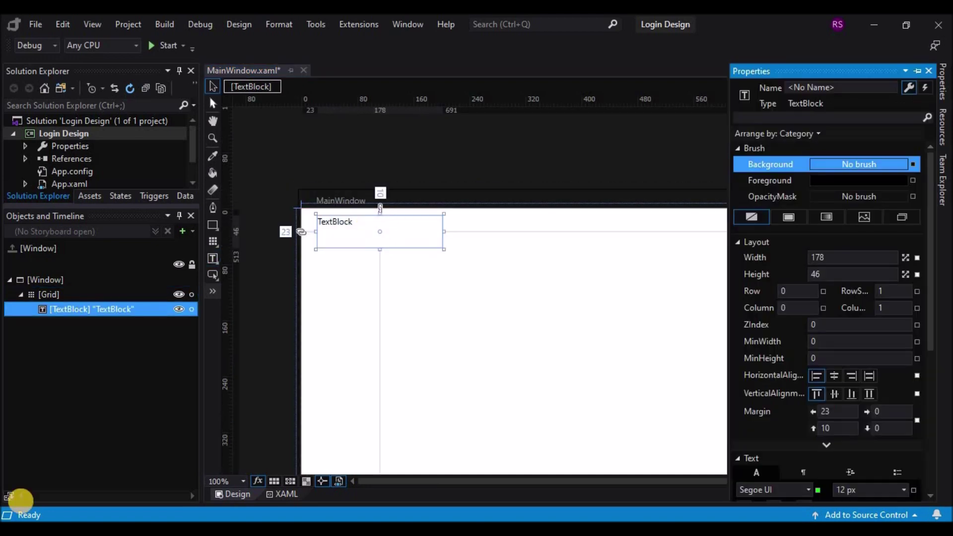
# Replace the TextBlock's placeholder text with "WORK.in".
pyautogui.doubleClick(353, 227)
pyautogui.write('W')
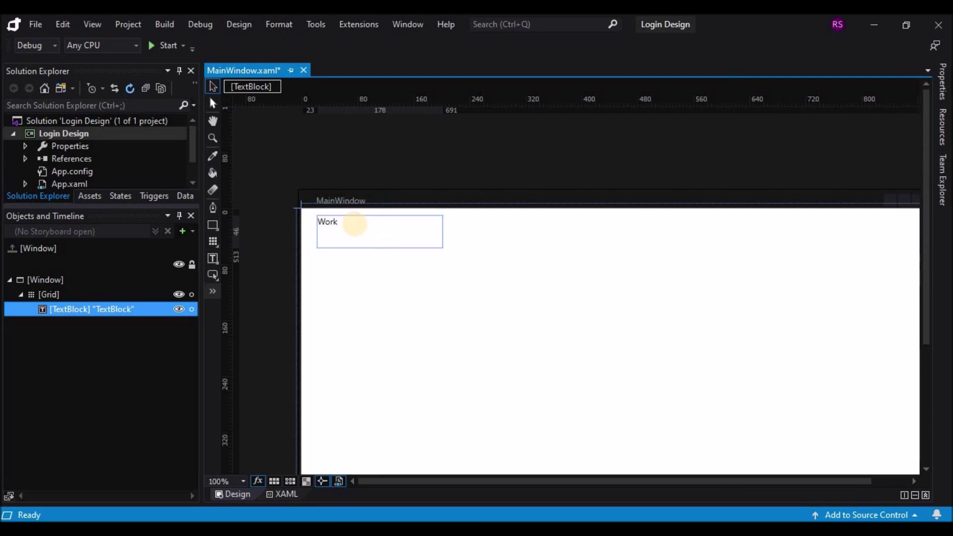
pyautogui.write('ORK.in')
# Format all of the WORK.in text in the Raleway font and make it bold.
pyautogui.hotkey('ctrl', 'a')
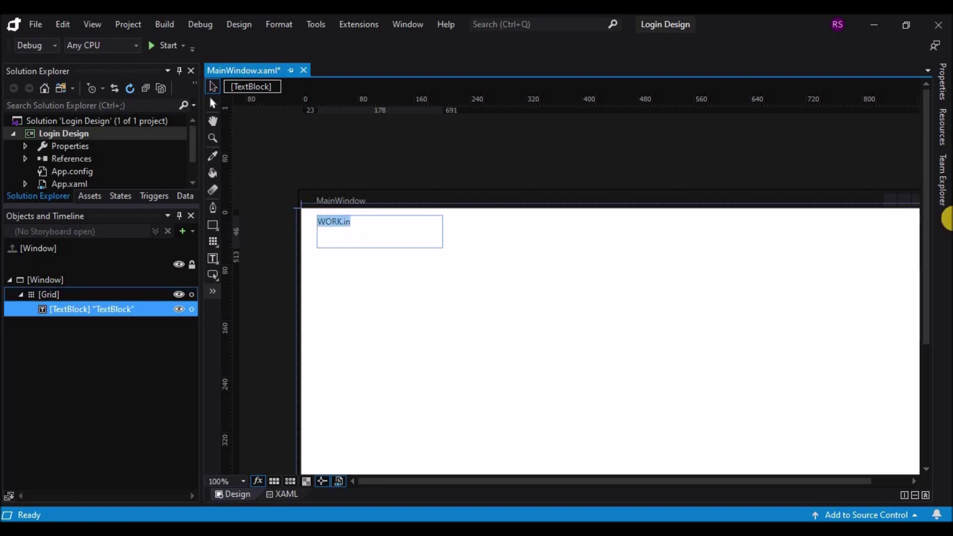
pyautogui.click(941, 82)
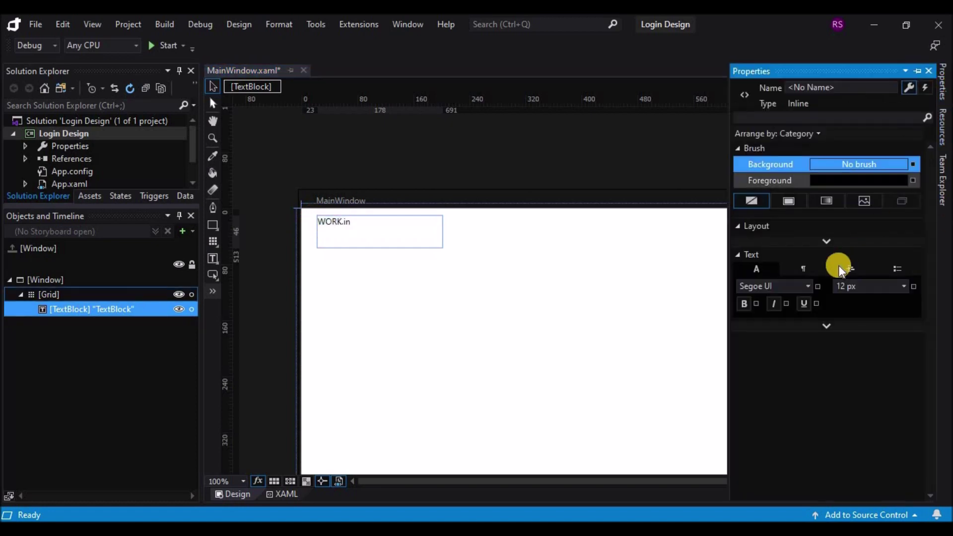
pyautogui.click(809, 288)
pyautogui.write('Raleway')
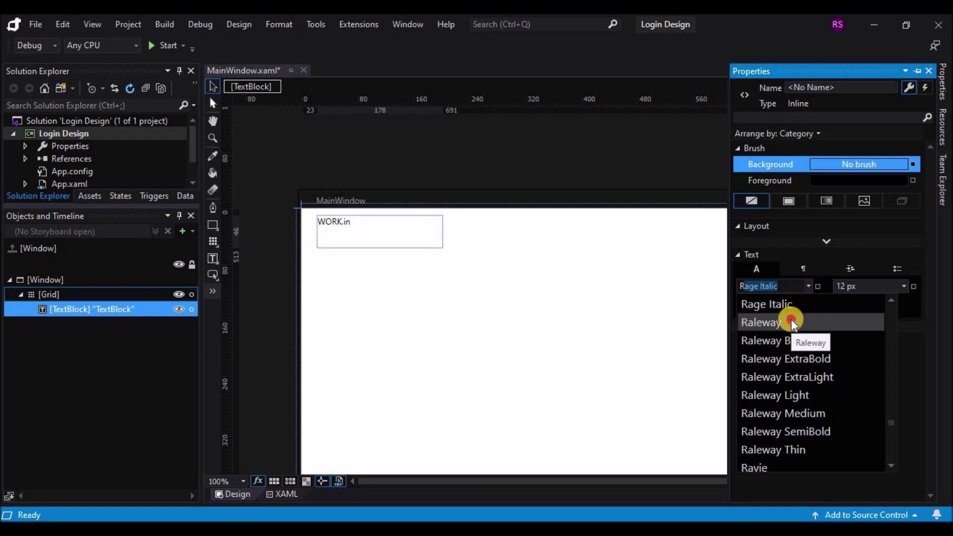
pyautogui.click(791, 321)
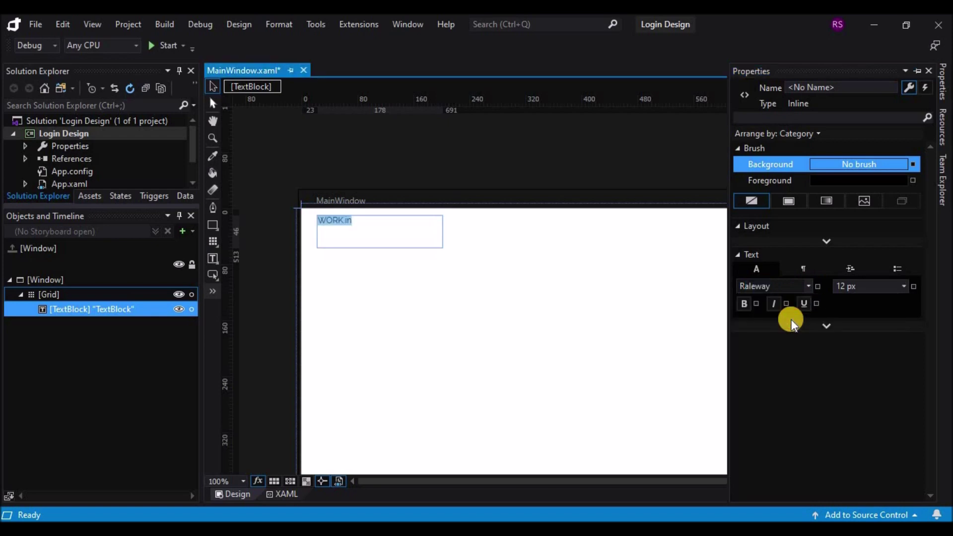
pyautogui.click(749, 302)
# Try font sizes of 16, 22 and 36 px on the WORK.in text and settle on 24 px.
pyautogui.click(904, 286)
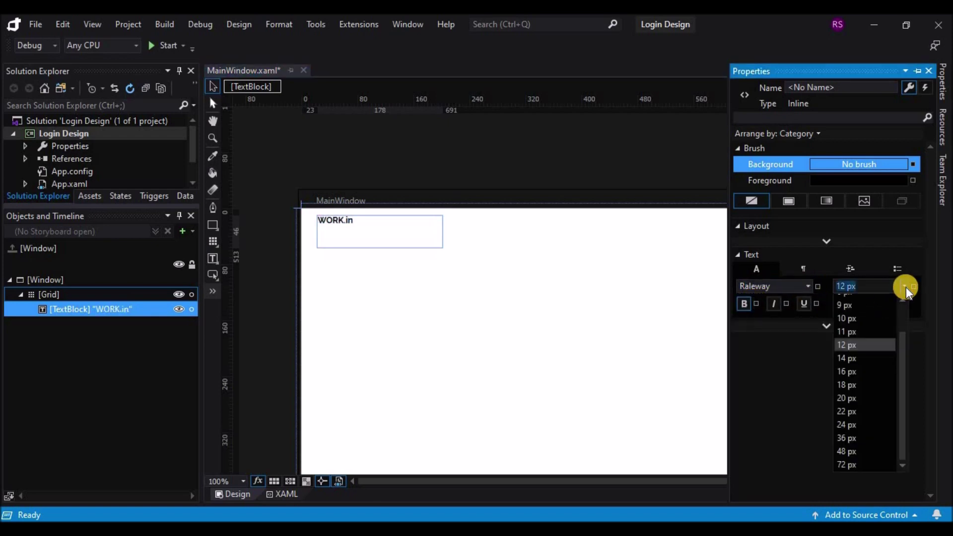
pyautogui.click(851, 371)
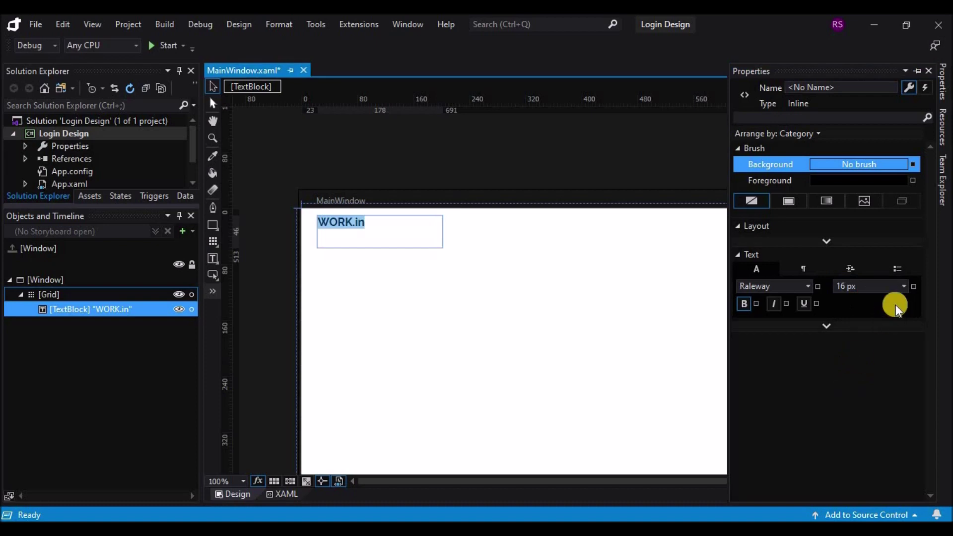
pyautogui.click(901, 288)
pyautogui.click(859, 409)
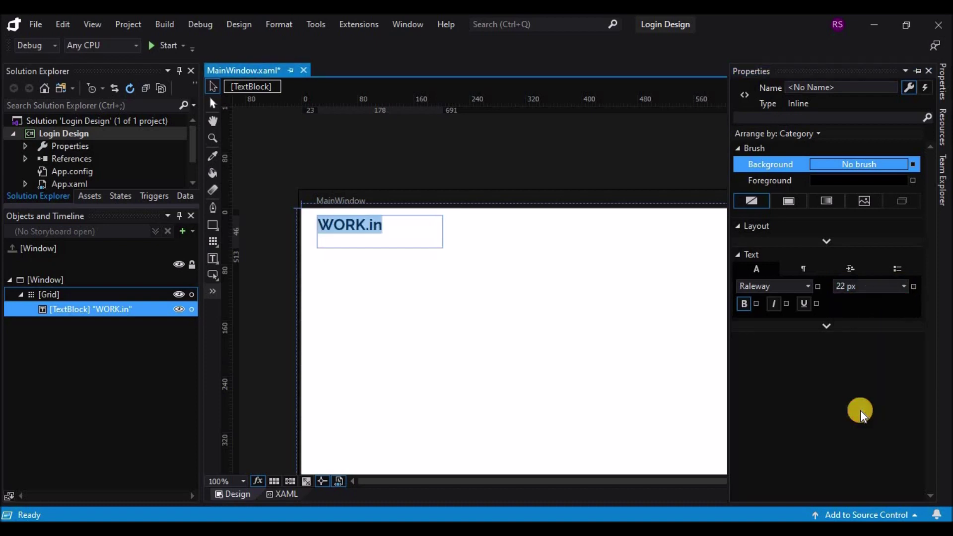
pyautogui.click(904, 284)
pyautogui.click(858, 435)
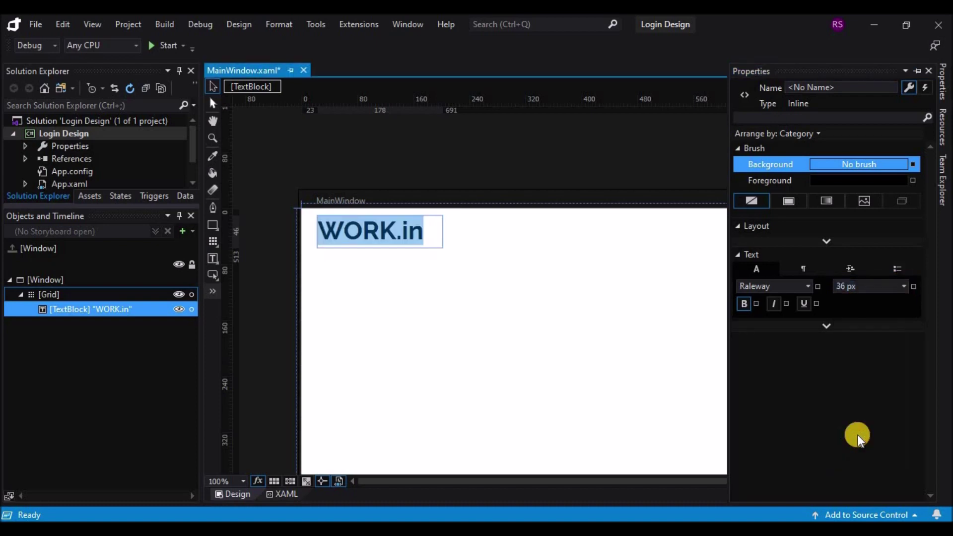
pyautogui.click(904, 287)
pyautogui.click(849, 424)
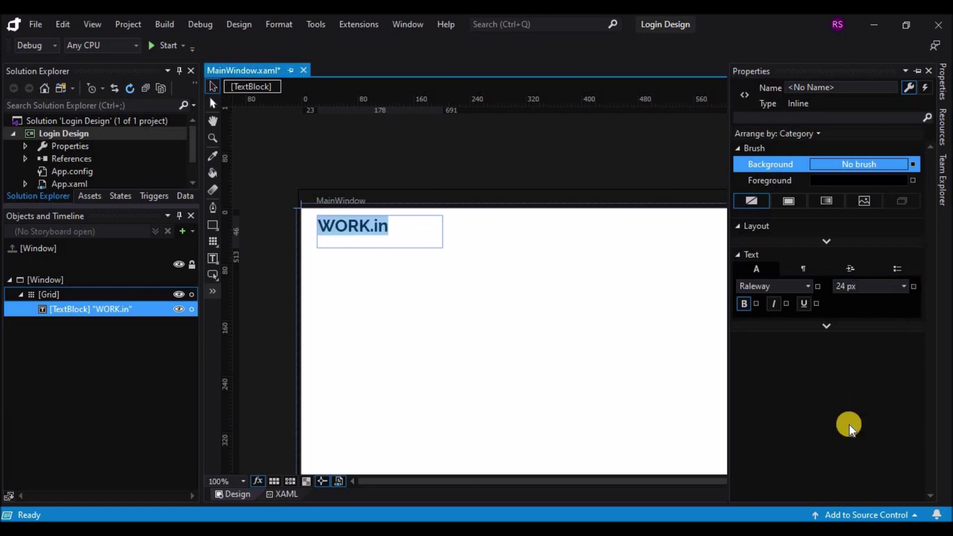
pyautogui.click(903, 285)
pyautogui.click(851, 423)
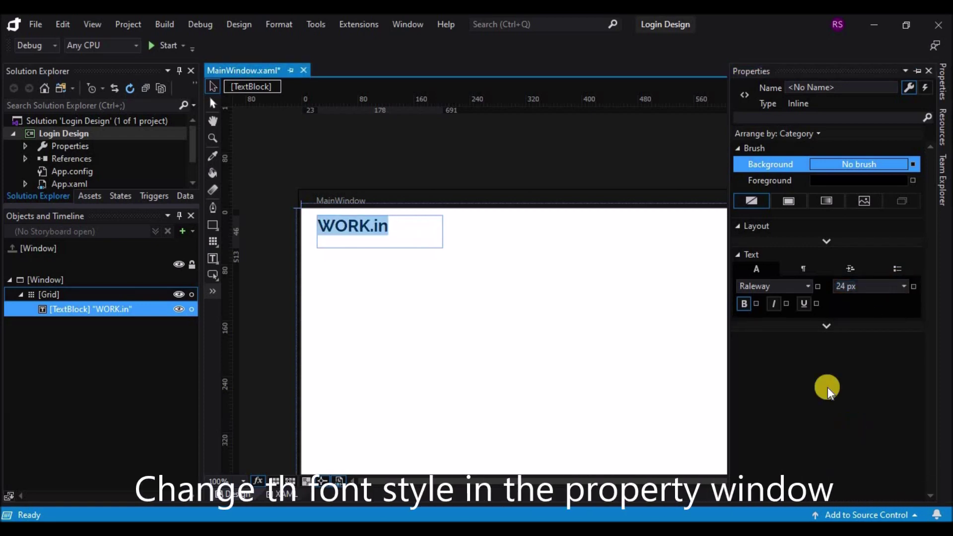
# Finish editing the WORK.in text and reduce its TextBlock's height to about 30.
pyautogui.click(393, 242)
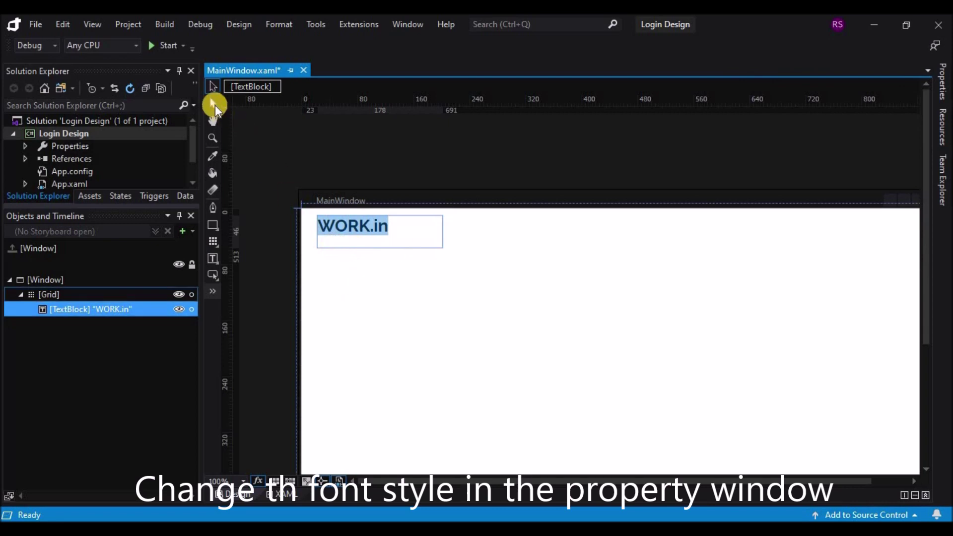
pyautogui.click(214, 105)
pyautogui.click(380, 237)
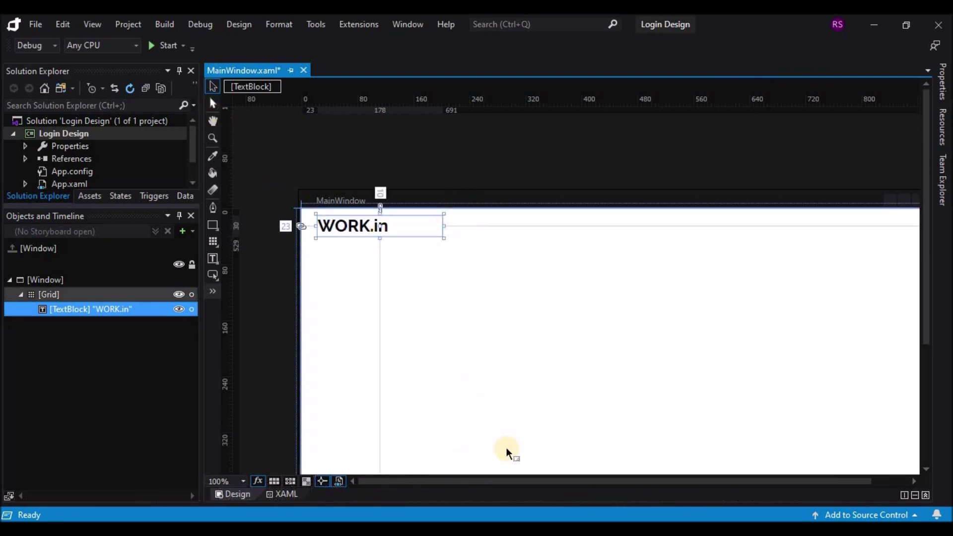
# Duplicate the WORK.in TextBlock and place the copy beside the original heading in the same row.
pyautogui.keyDown('ctrl'); pyautogui.scroll(-1, 505, 448); pyautogui.keyUp('ctrl')
pyautogui.scroll(-2, 545, 403)
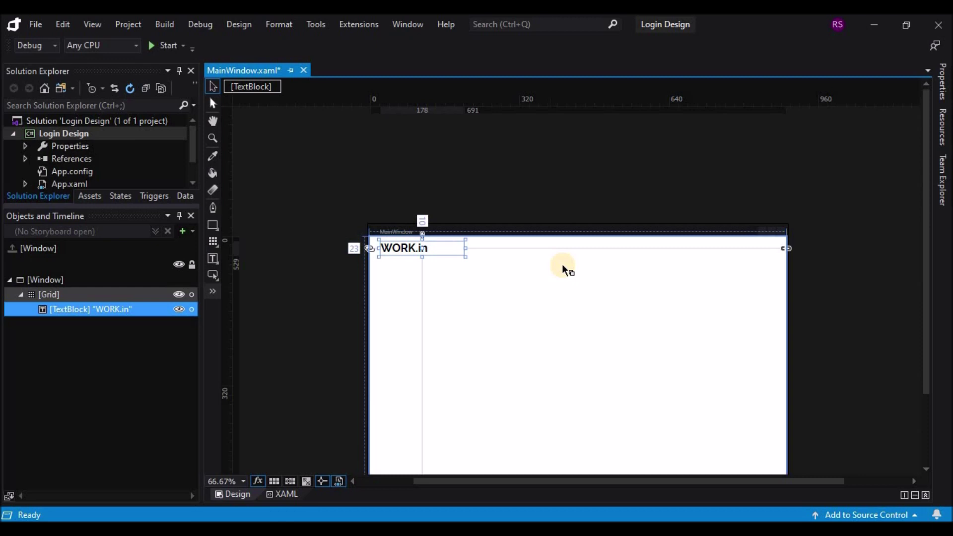
pyautogui.click(567, 155)
pyautogui.click(464, 196)
pyautogui.moveTo(466, 196); pyautogui.dragTo(490, 200)
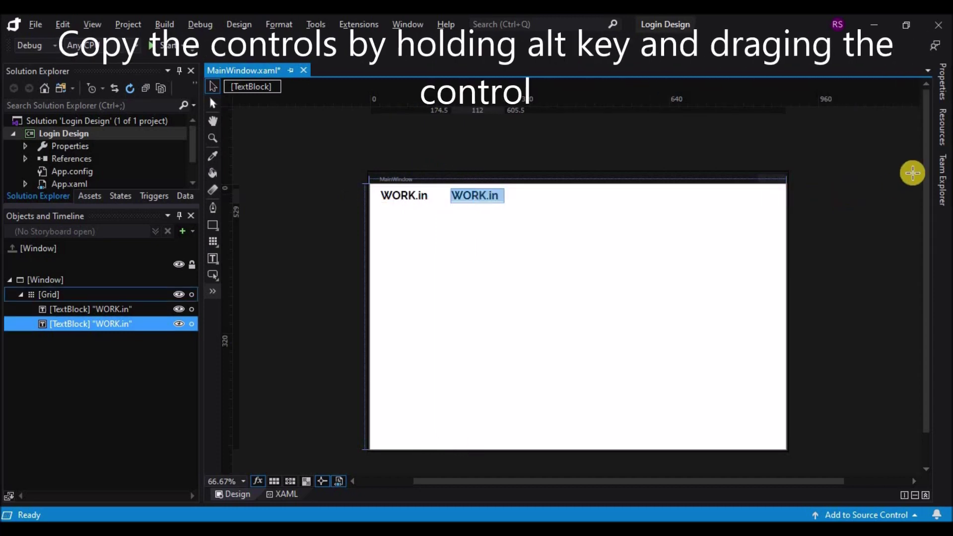
# Set the font size of the duplicated WORK.in text to 14 px.
pyautogui.click(940, 82)
pyautogui.click(904, 286)
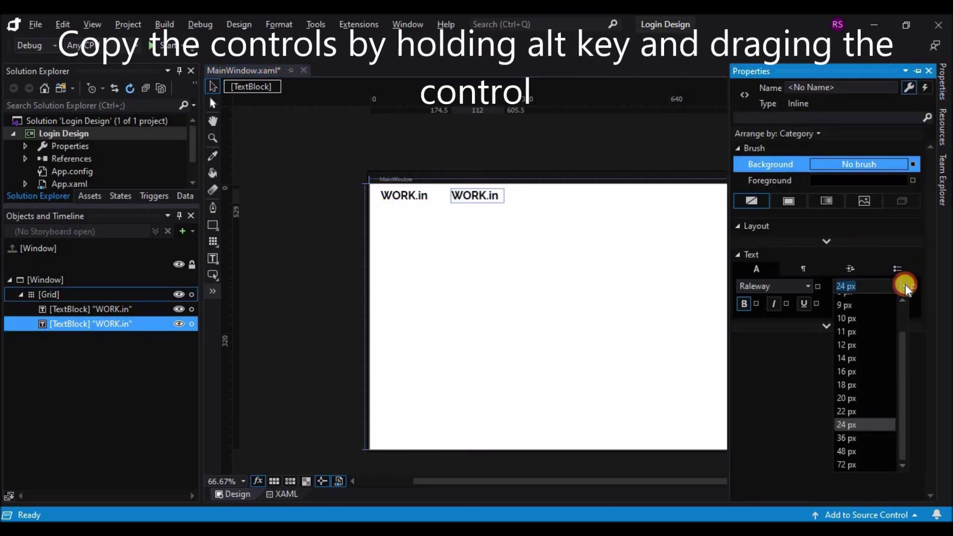
pyautogui.click(867, 362)
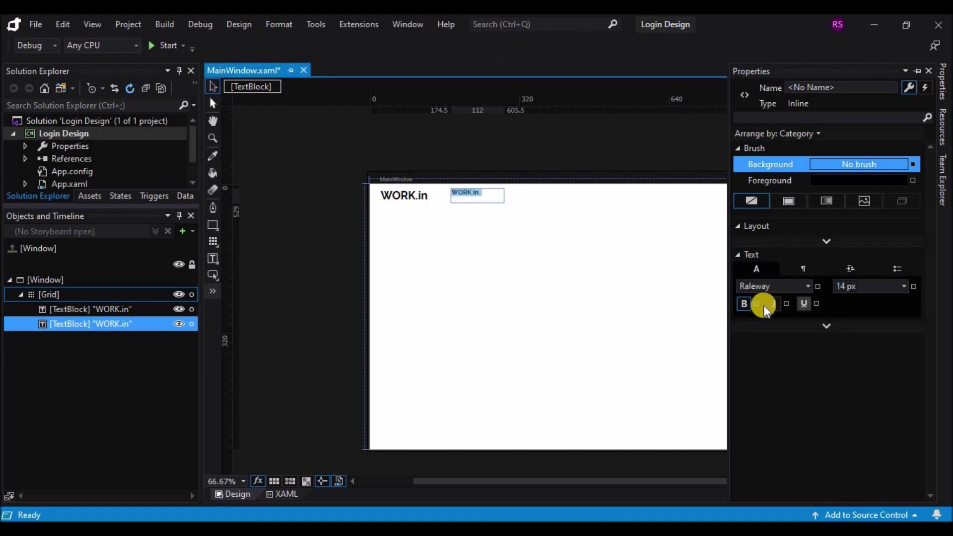
pyautogui.click(743, 303)
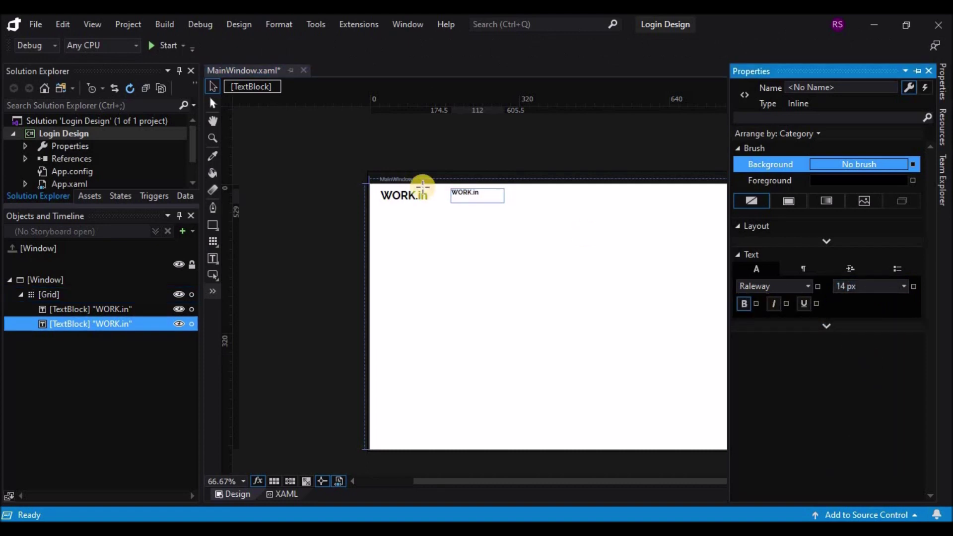
# Replace the duplicated TextBlock's text with "Home" and finish editing it.
pyautogui.doubleClick(479, 192)
pyautogui.moveTo(479, 191); pyautogui.dragTo(446, 191)
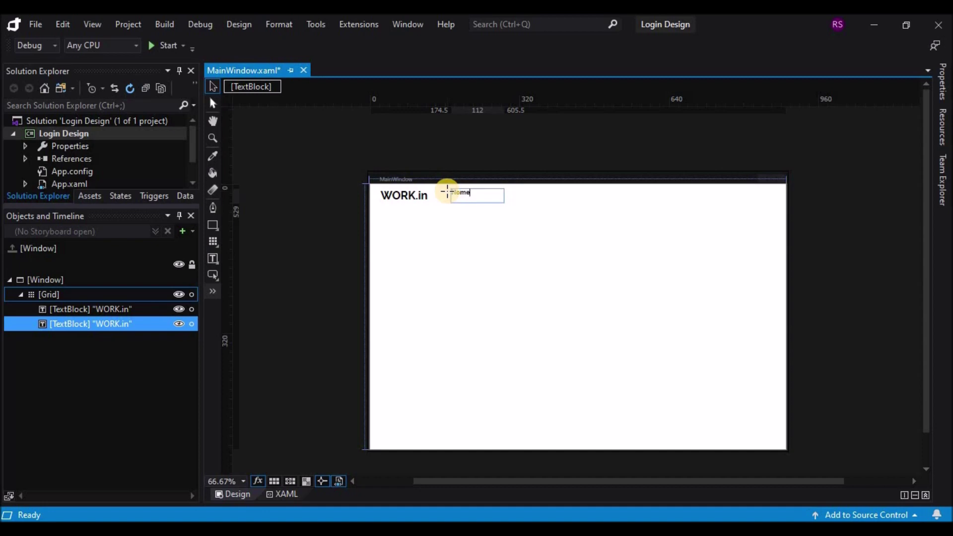
pyautogui.click(213, 102)
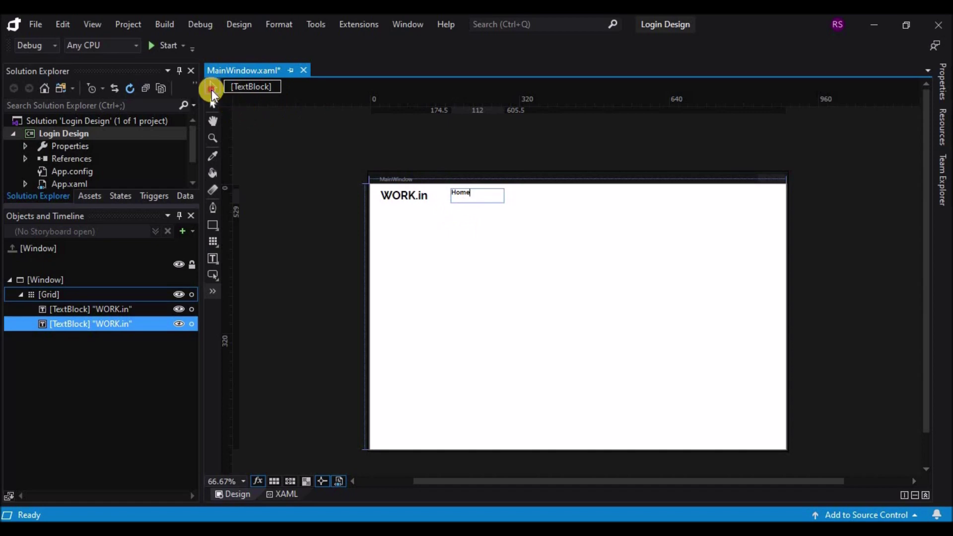
# Shift the Home TextBlock and narrow it to about 64 px, and place a duplicate of it further along the row.
pyautogui.click(479, 204)
pyautogui.moveTo(479, 204); pyautogui.dragTo(518, 200)
pyautogui.click(504, 211)
pyautogui.click(478, 198)
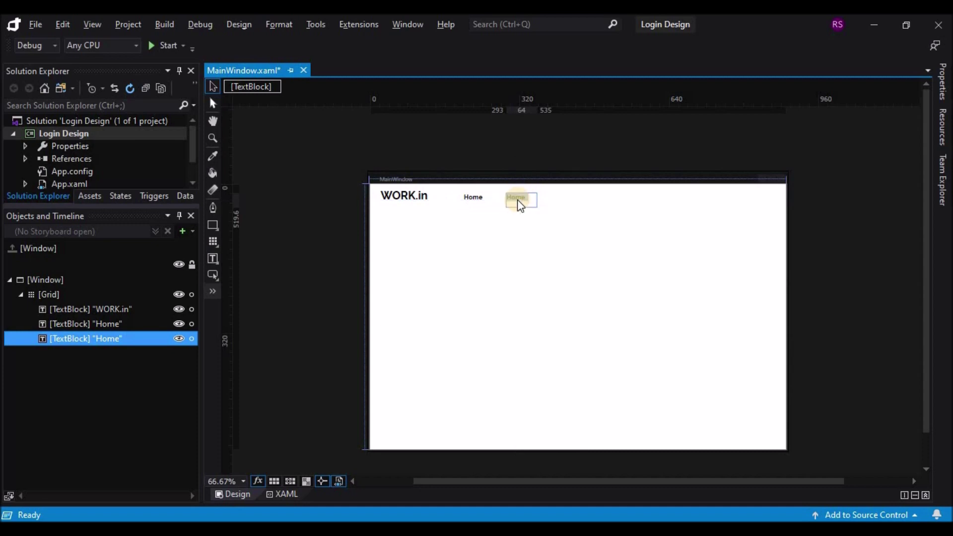
# Change the text of the second Home TextBlock to "About Us" and finish editing it.
pyautogui.write('A')
pyautogui.click(536, 230)
pyautogui.click(526, 198)
pyautogui.click(536, 230)
pyautogui.click(530, 213)
# Duplicate the About Us TextBlock and place the copy further along the navigation row, about 407 px from the window's left edge.
pyautogui.click(521, 197)
pyautogui.hotkey('ctrl', 'c')
pyautogui.hotkey('ctrl', 'v')
pyautogui.moveTo(531, 198); pyautogui.dragTo(584, 206)
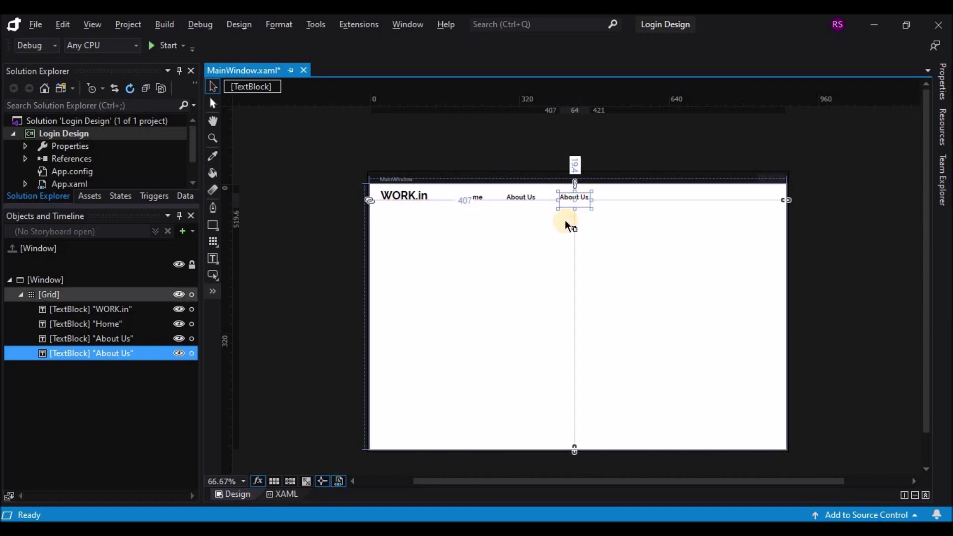
# Change the duplicated About Us text to "Contact Us" and widen its TextBlock so the text fits on one line.
pyautogui.click(563, 224)
pyautogui.click(566, 199)
pyautogui.doubleClick(563, 198)
pyautogui.write('Contact')
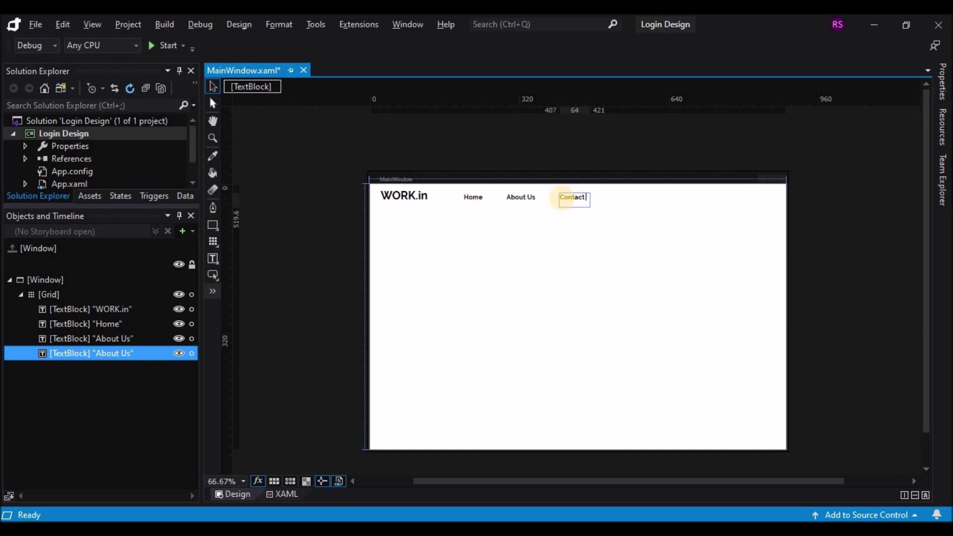
pyautogui.click(214, 87)
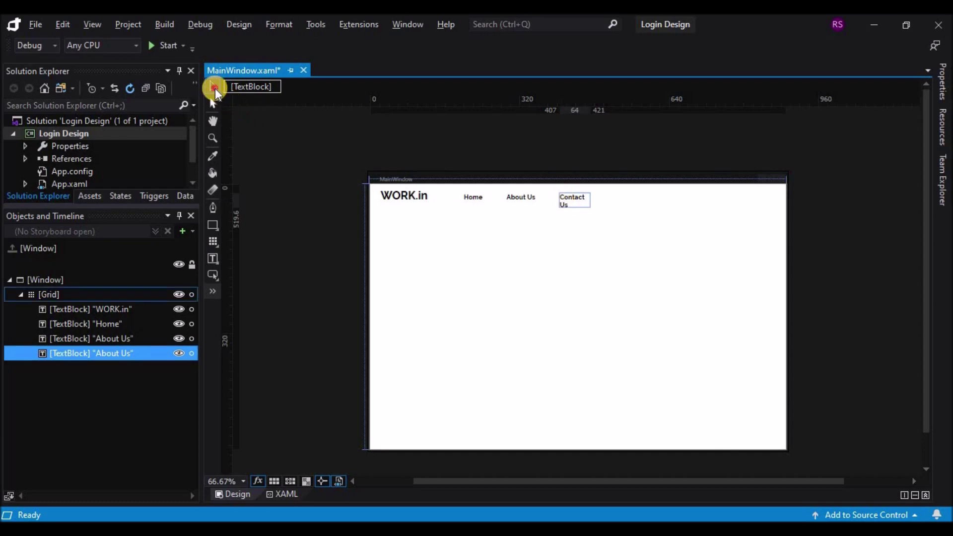
pyautogui.click(573, 200)
pyautogui.moveTo(589, 201); pyautogui.dragTo(601, 201)
pyautogui.click(626, 232)
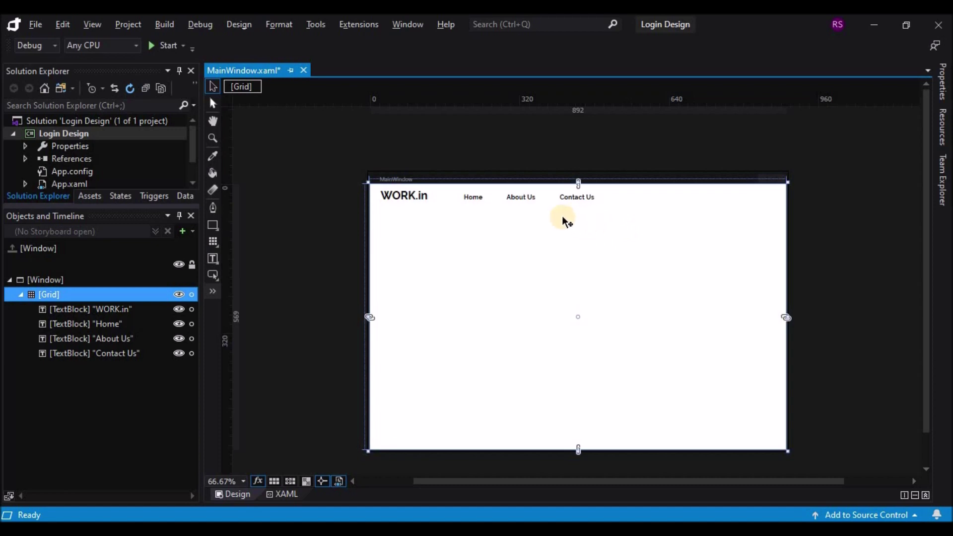
# Draw a circular ellipse about 50 by 50 px near the window design's upper-right corner.
pyautogui.rightClick(213, 225)
pyautogui.click(253, 241)
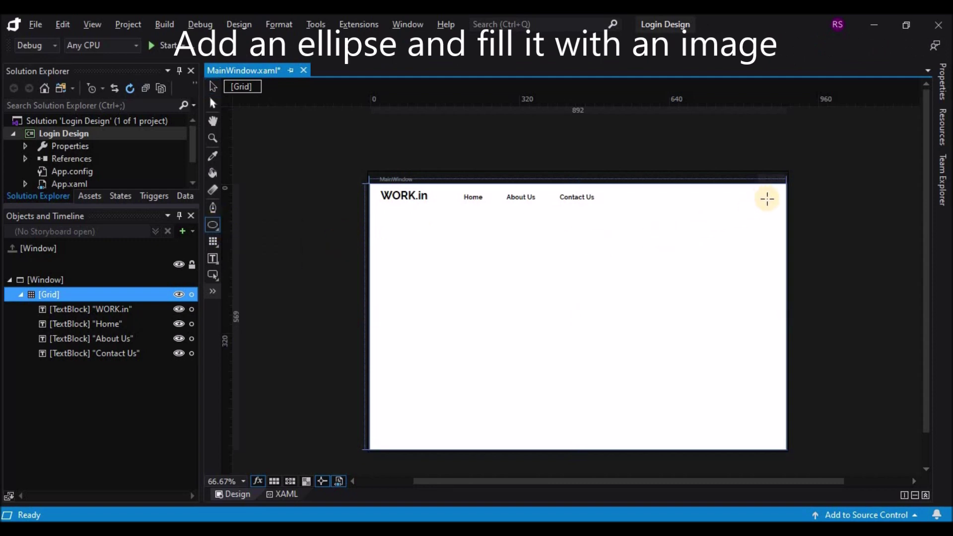
pyautogui.moveTo(767, 200); pyautogui.dragTo(780, 216)
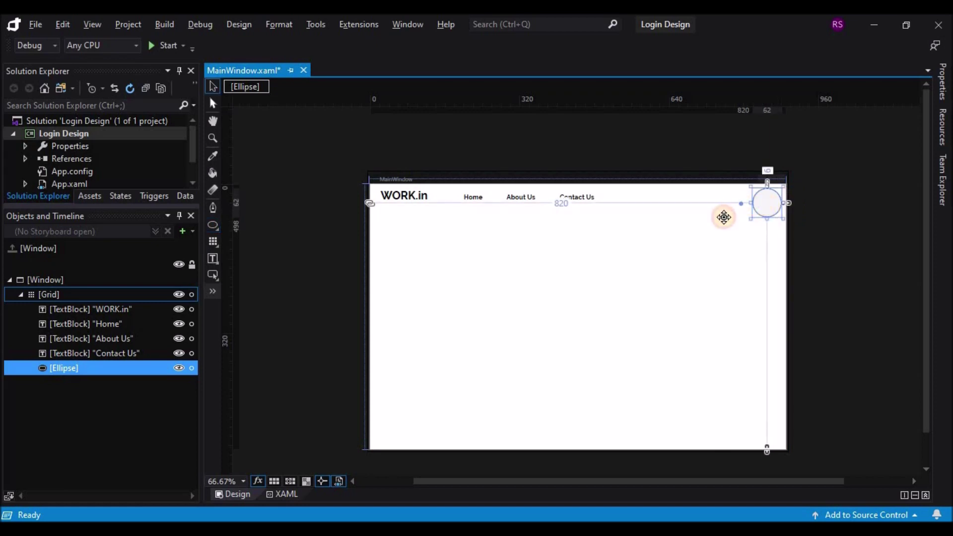
pyautogui.moveTo(780, 217); pyautogui.dragTo(744, 223)
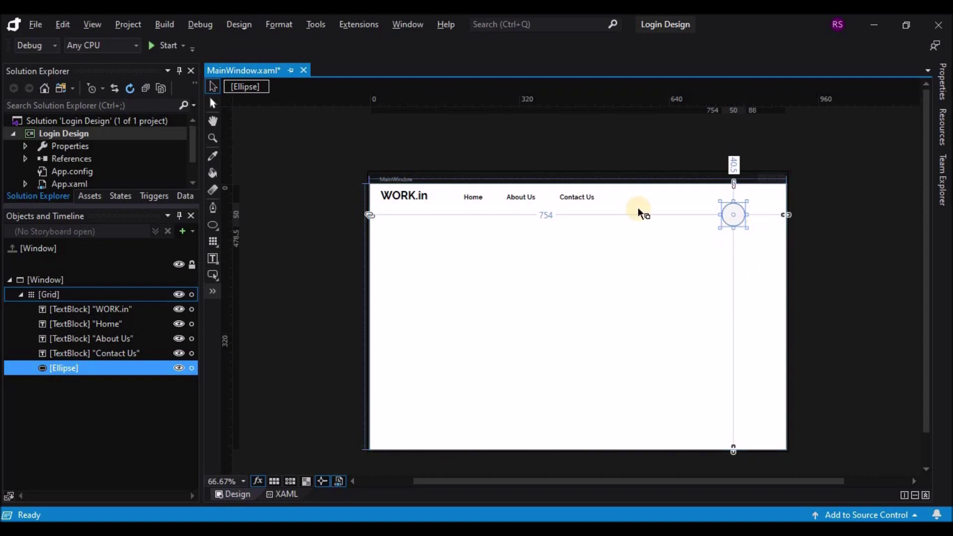
pyautogui.click(36, 25)
pyautogui.moveTo(43, 62)
pyautogui.moveTo(62, 26)
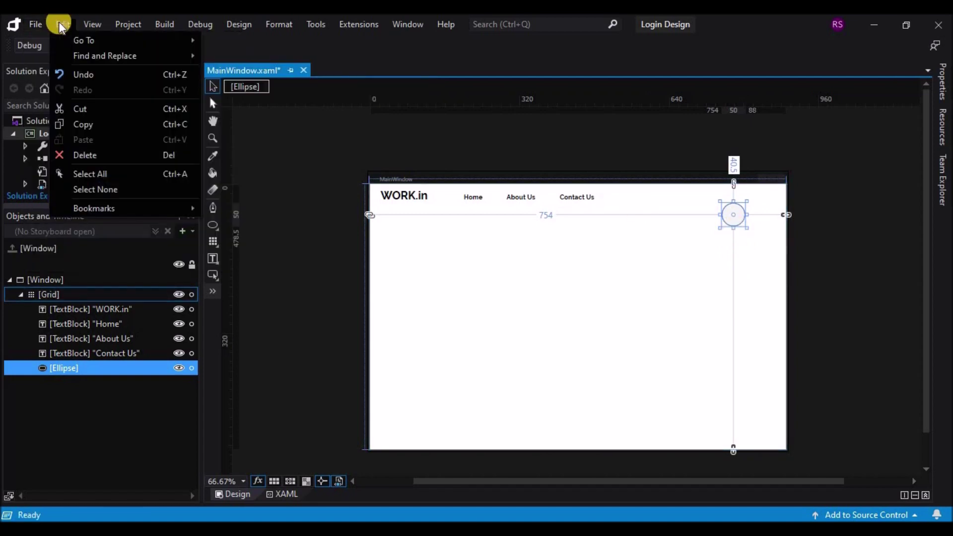
pyautogui.moveTo(90, 28)
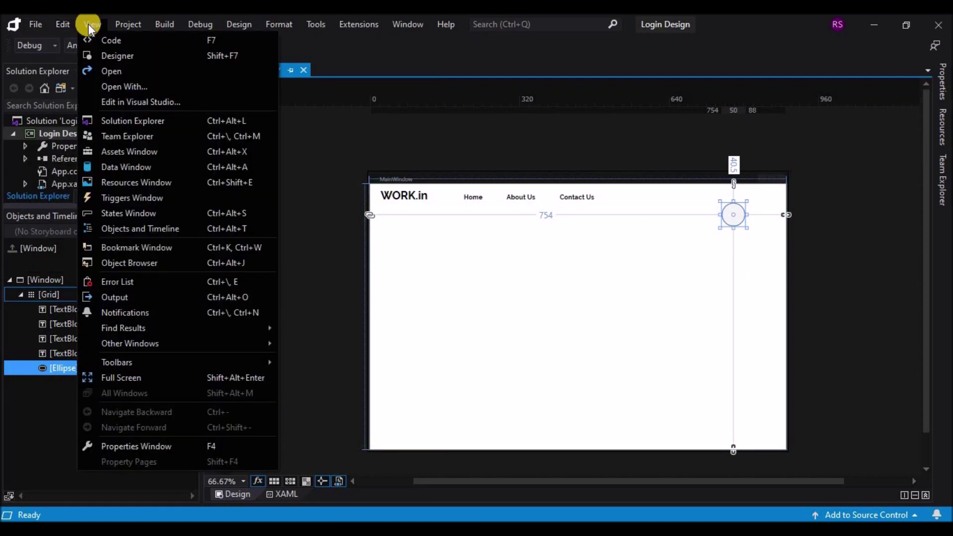
pyautogui.click(700, 239)
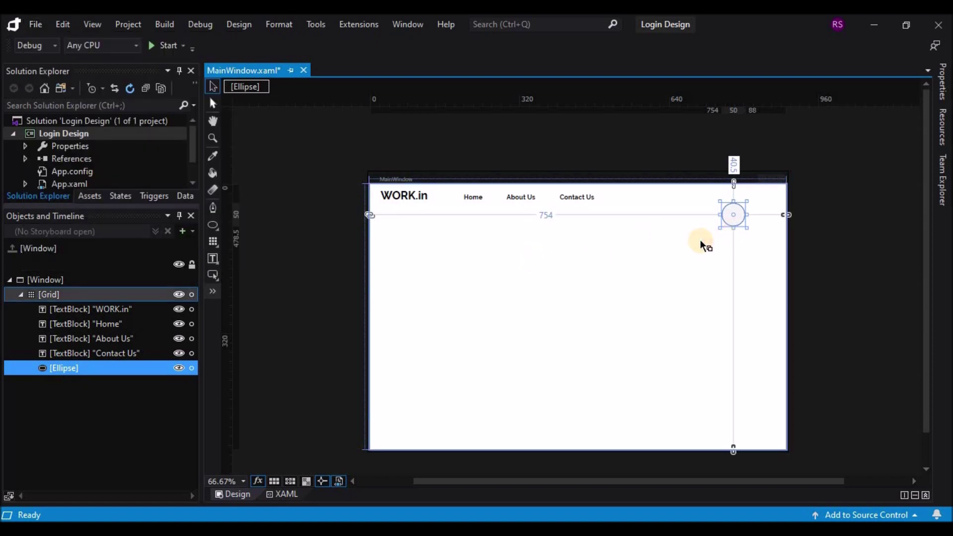
# Set the ellipse's fill to an image brush.
pyautogui.click(746, 256)
pyautogui.click(734, 215)
pyautogui.click(942, 92)
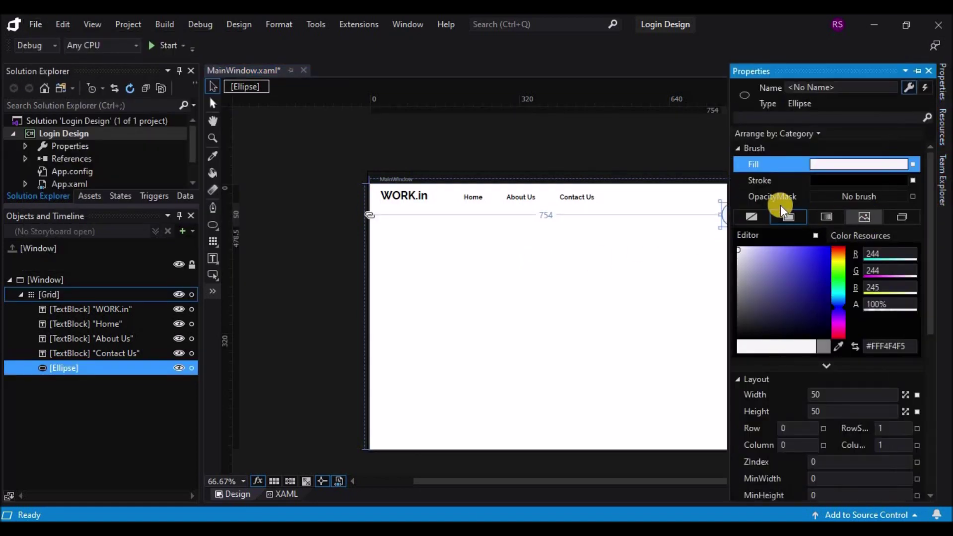
pyautogui.click(864, 217)
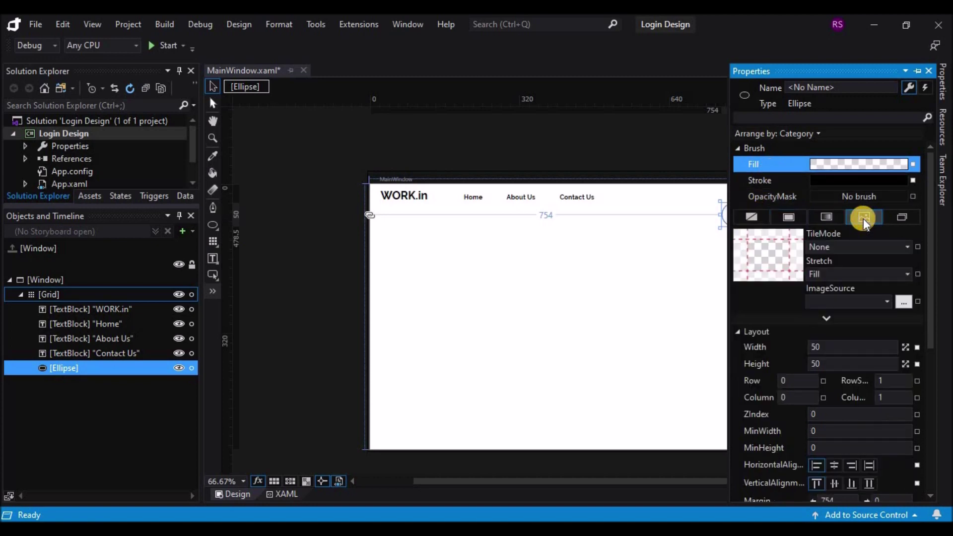
# Find the woman's portrait photo in a subfolder of Projects and add it as the image source of the ellipse's fill.
pyautogui.click(904, 301)
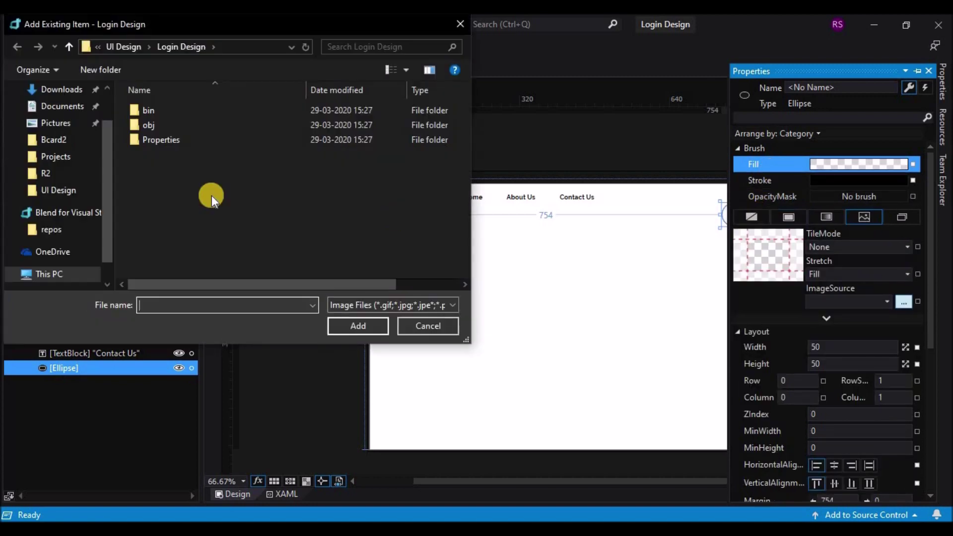
pyautogui.moveTo(103, 183)
pyautogui.mouseDown()
pyautogui.moveTo(109, 203)
pyautogui.moveTo(110, 189)
pyautogui.mouseUp()
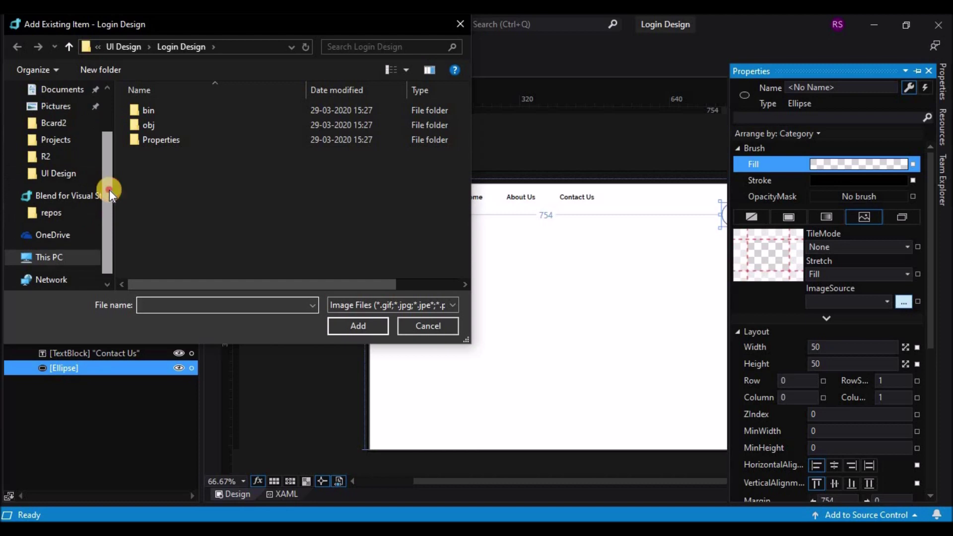
pyautogui.click(48, 163)
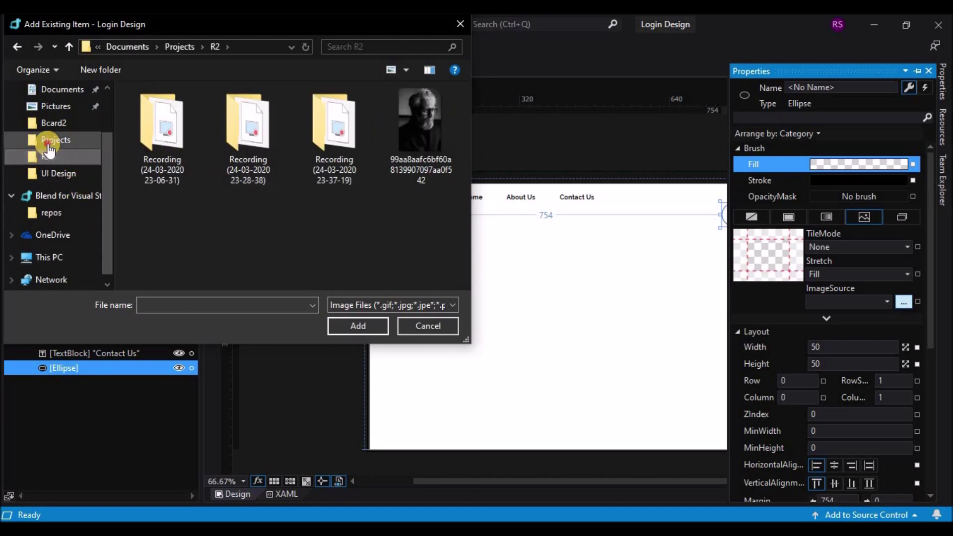
pyautogui.click(49, 143)
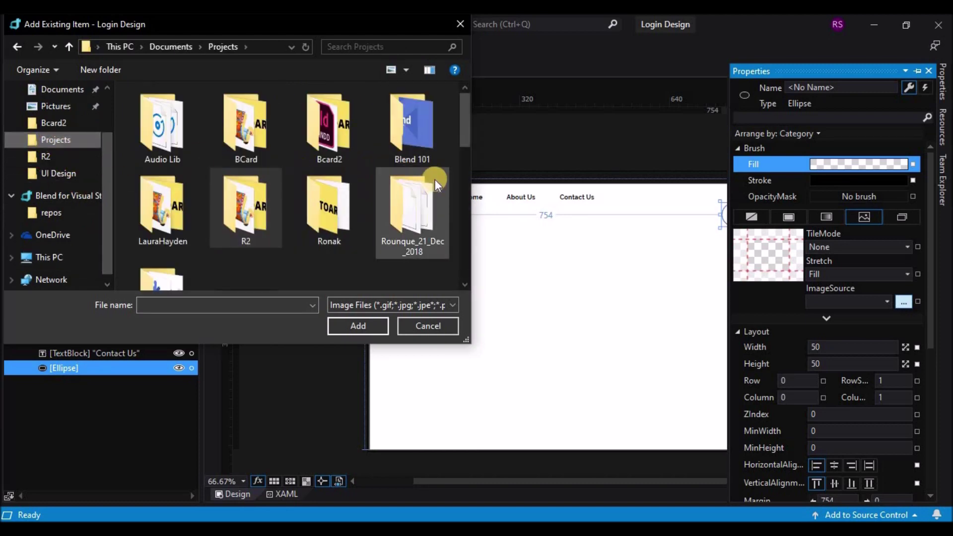
pyautogui.doubleClick(405, 145)
pyautogui.click(56, 140)
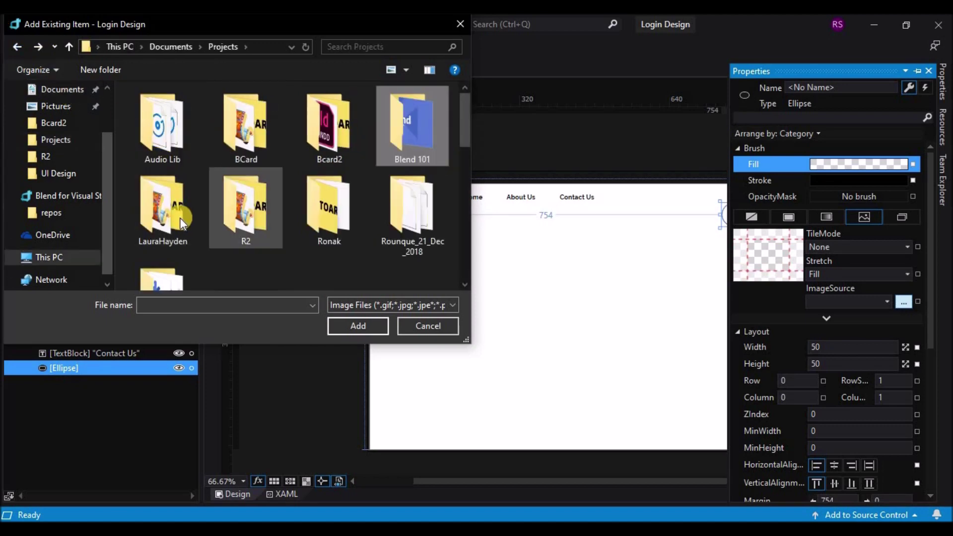
pyautogui.doubleClick(166, 211)
pyautogui.doubleClick(168, 147)
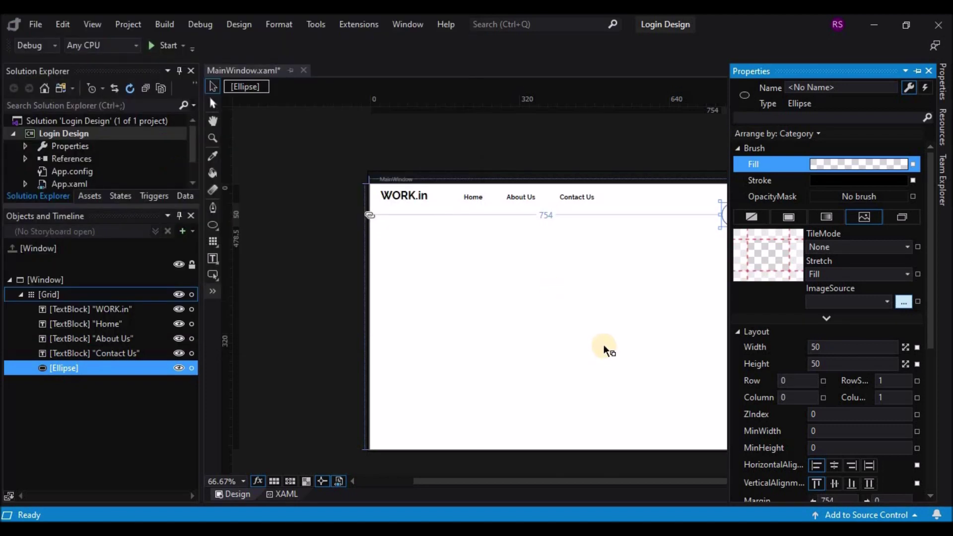
# Try the Uniform stretch on the ellipse's portrait fill and settle on UniformToFill.
pyautogui.moveTo(581, 477); pyautogui.dragTo(628, 477)
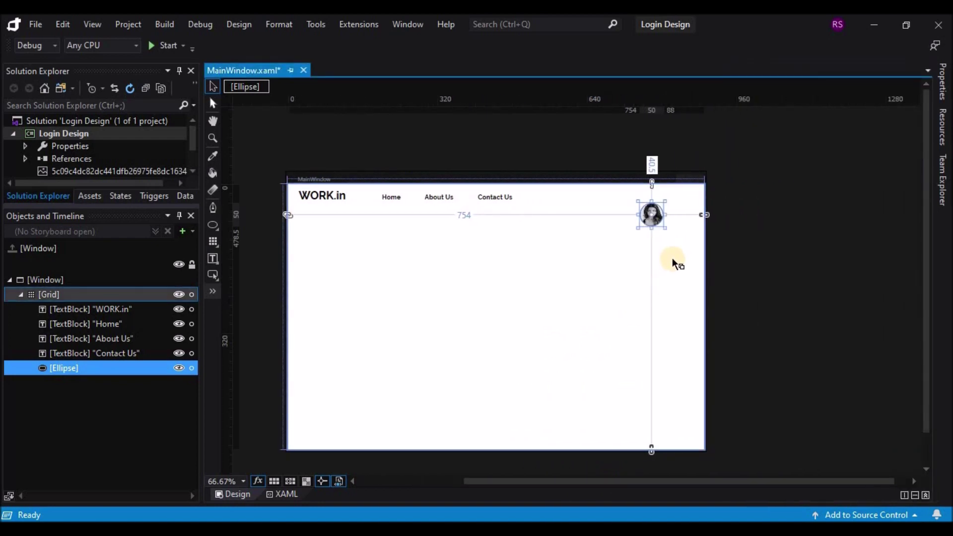
pyautogui.click(663, 244)
pyautogui.click(654, 223)
pyautogui.click(940, 83)
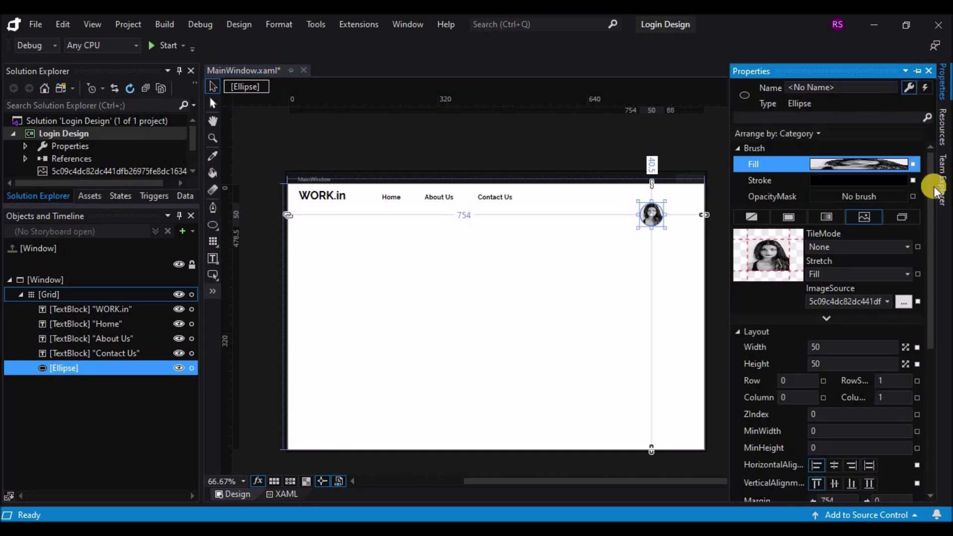
pyautogui.click(907, 274)
pyautogui.click(856, 315)
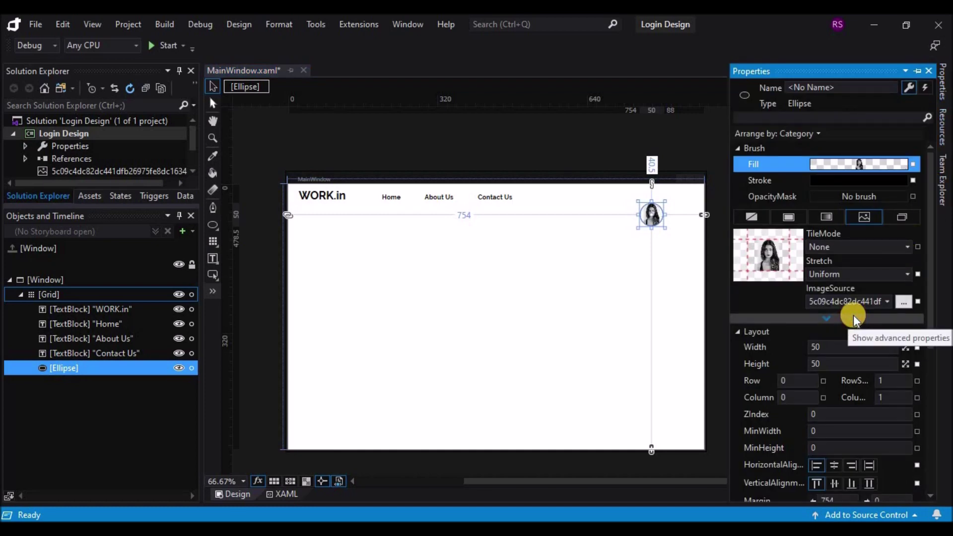
pyautogui.click(907, 273)
pyautogui.click(880, 328)
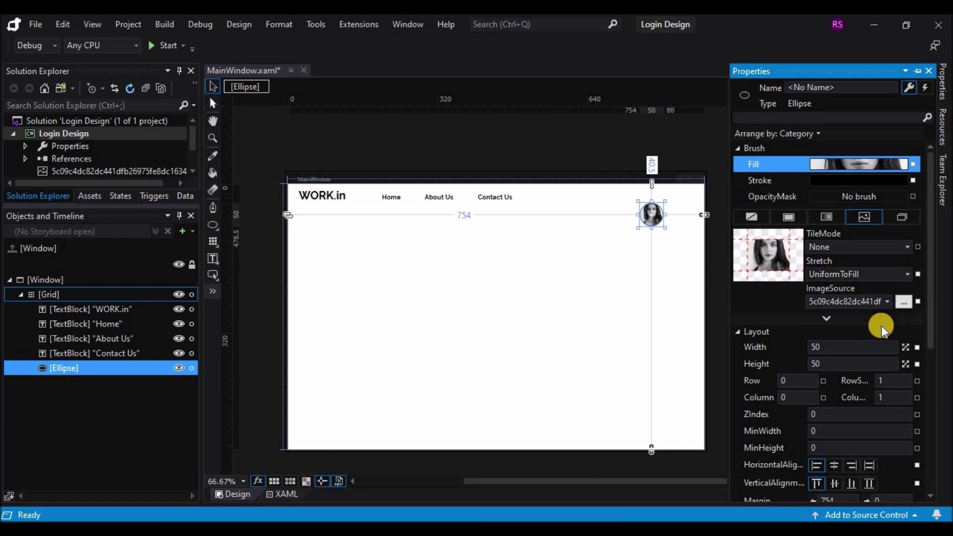
pyautogui.click(669, 269)
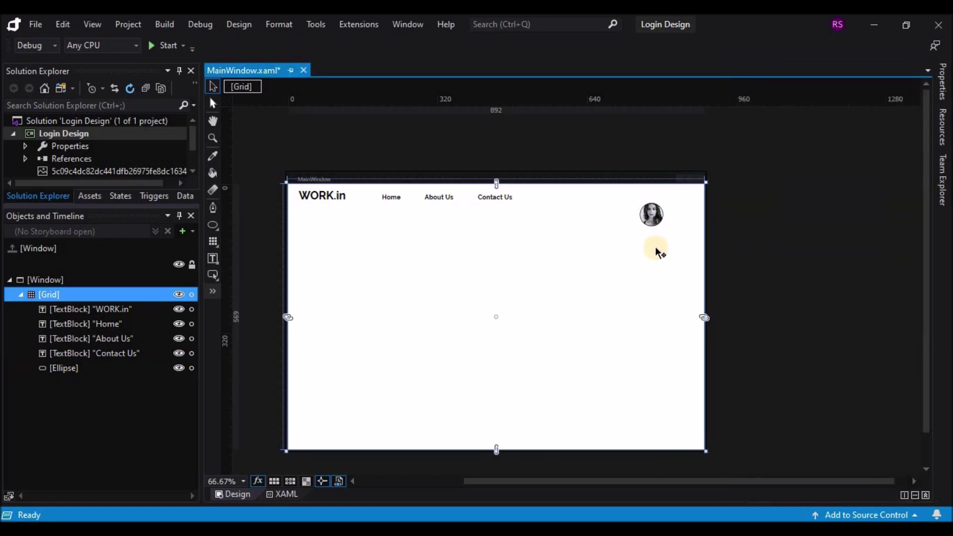
# Move the portrait ellipse into the design's upper-right corner, about 10 px from the top and right edges.
pyautogui.click(653, 219)
pyautogui.click(667, 217)
pyautogui.click(655, 213)
pyautogui.moveTo(655, 213); pyautogui.dragTo(688, 196)
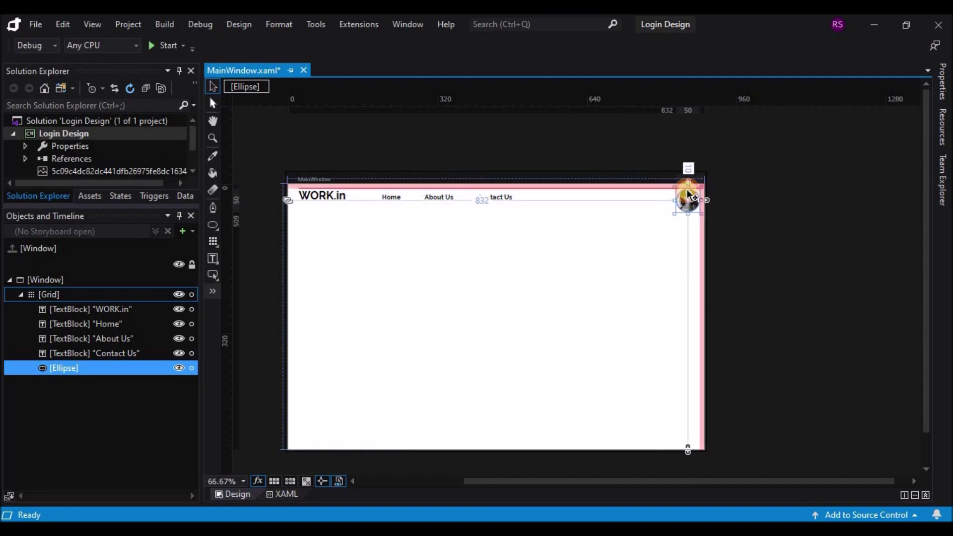
pyautogui.click(639, 237)
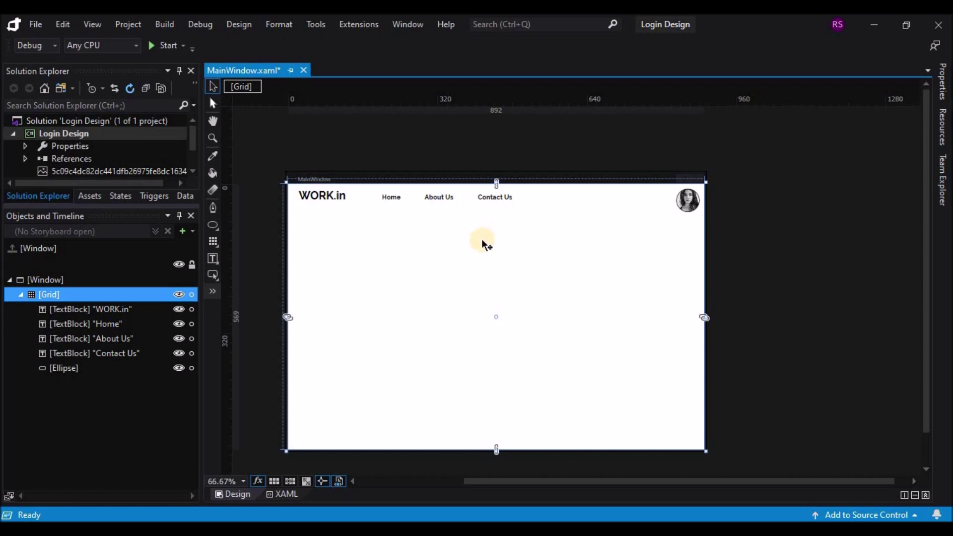
# Draw a rectangle about 846 by 459 px covering the area below the navigation row and show its properties.
pyautogui.rightClick(215, 229)
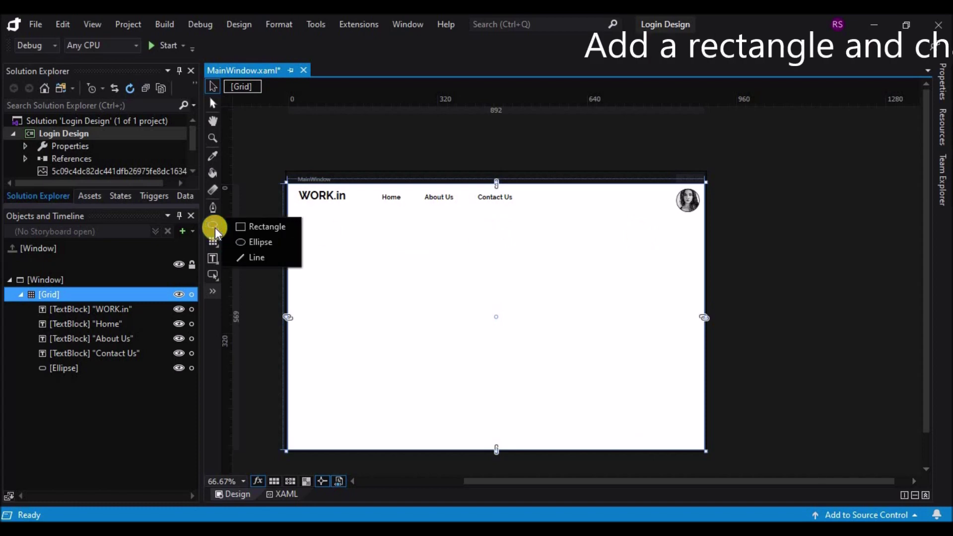
pyautogui.click(254, 226)
pyautogui.moveTo(297, 224); pyautogui.dragTo(692, 436)
pyautogui.click(941, 89)
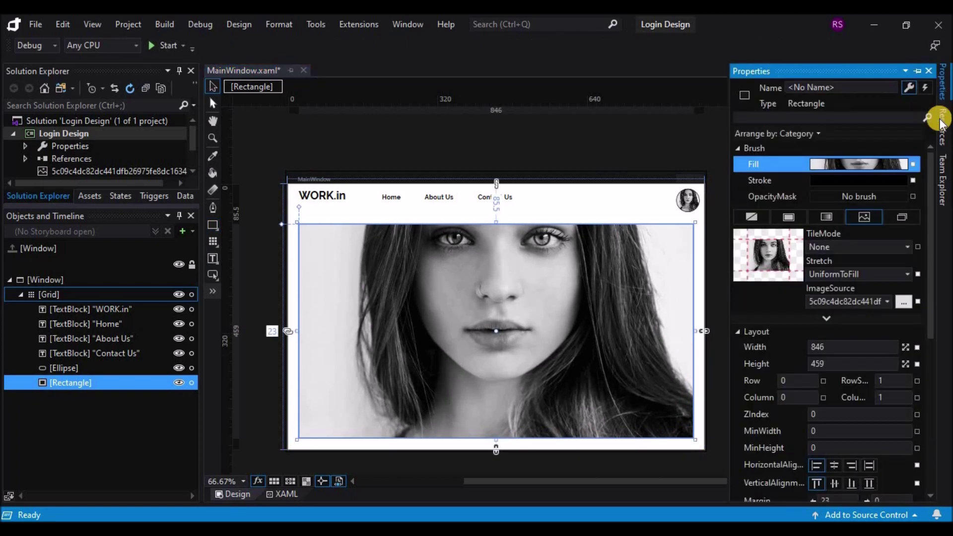
pyautogui.click(903, 301)
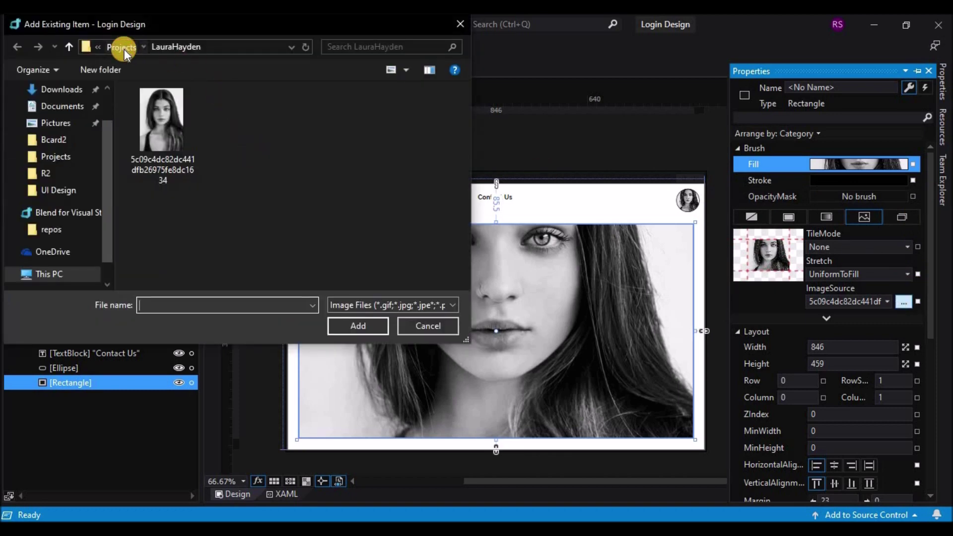
pyautogui.click(124, 49)
pyautogui.click(180, 228)
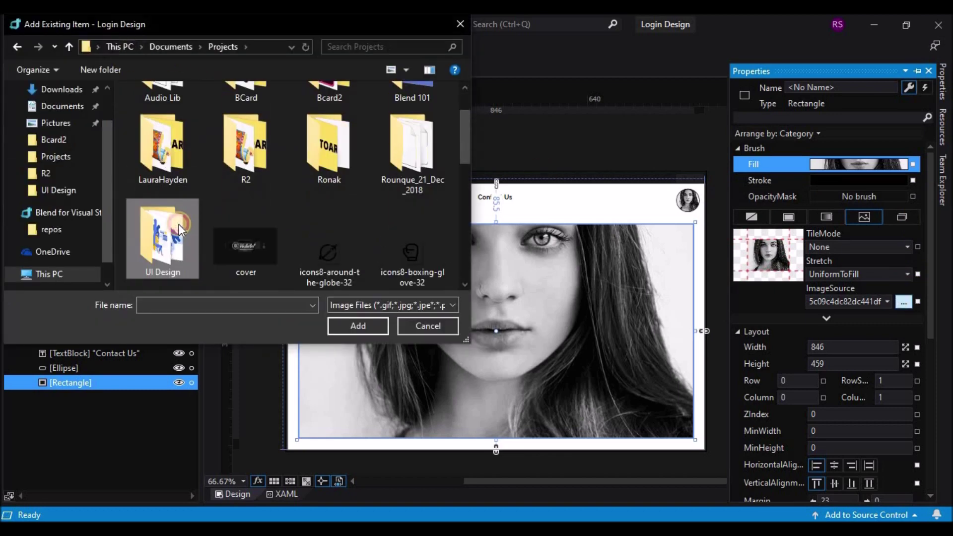
pyautogui.click(180, 229)
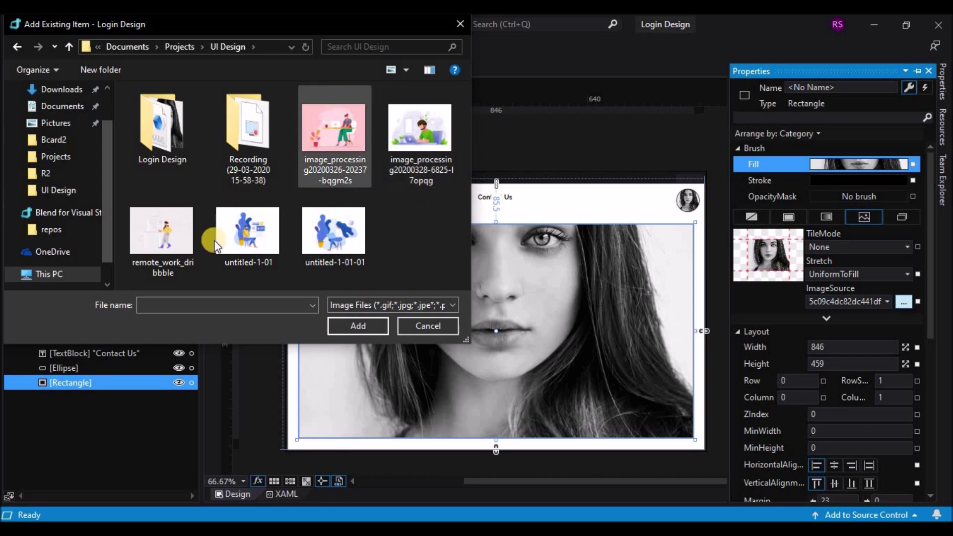
pyautogui.click(329, 150)
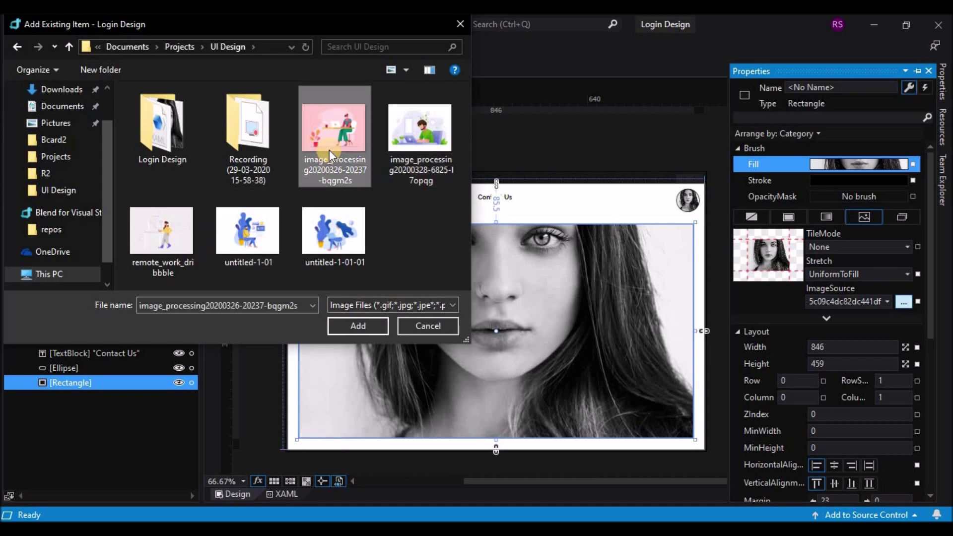
pyautogui.click(384, 332)
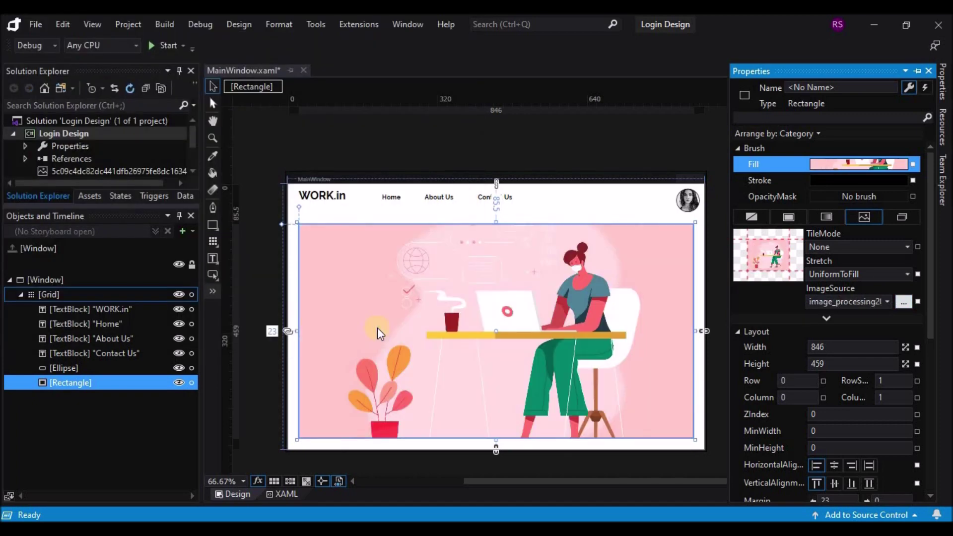
# Try the Fill and Uniform stretches on the large rectangle's image fill and return to UniformToFill.
pyautogui.click(911, 273)
pyautogui.click(827, 298)
pyautogui.click(911, 275)
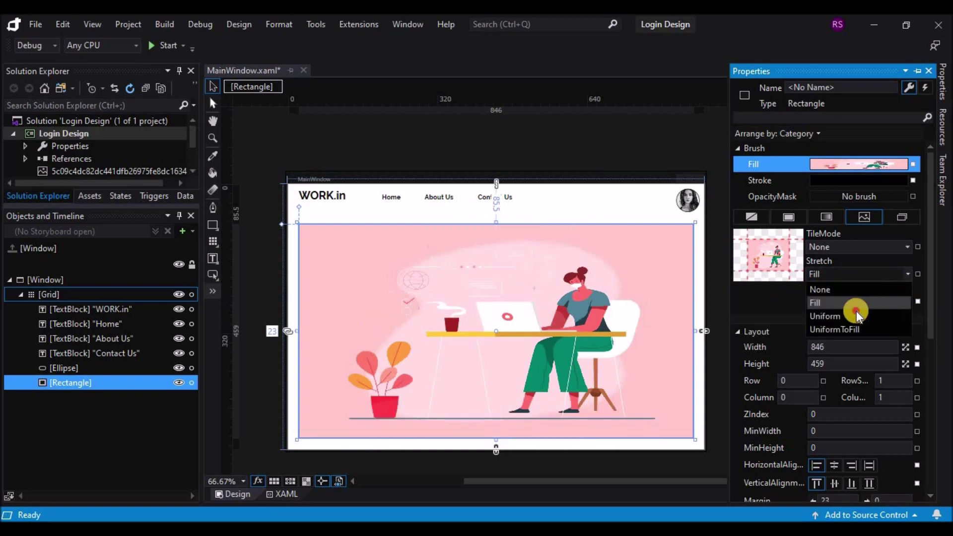
pyautogui.click(829, 316)
pyautogui.click(856, 274)
pyautogui.click(856, 329)
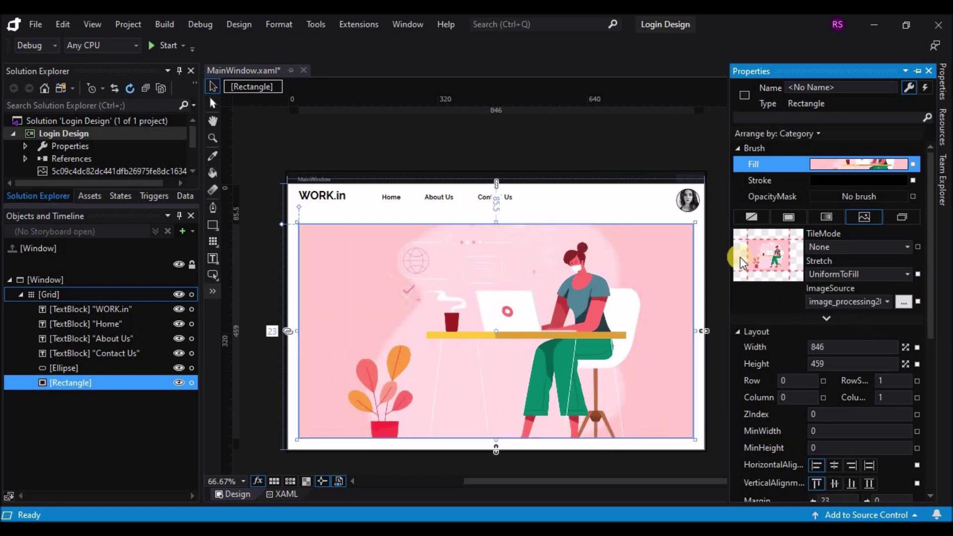
# Round the large rectangle's corners slightly and set its stroke to No brush.
pyautogui.click(305, 206)
pyautogui.click(787, 231)
pyautogui.click(665, 249)
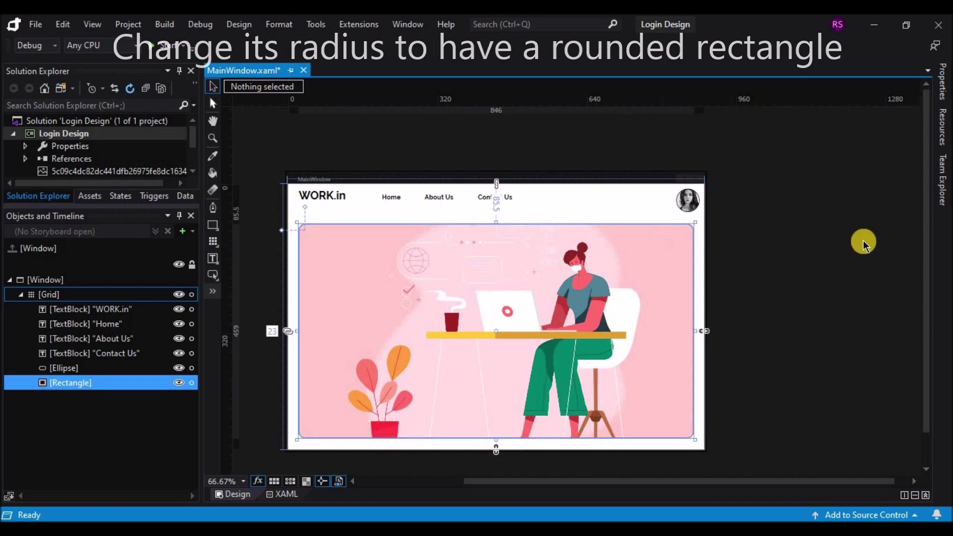
pyautogui.click(941, 82)
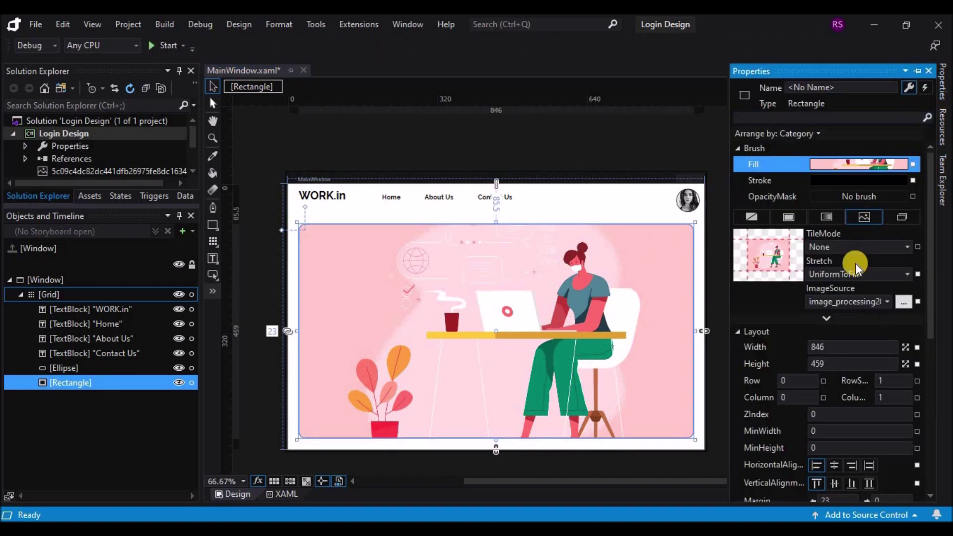
pyautogui.click(764, 180)
pyautogui.click(751, 218)
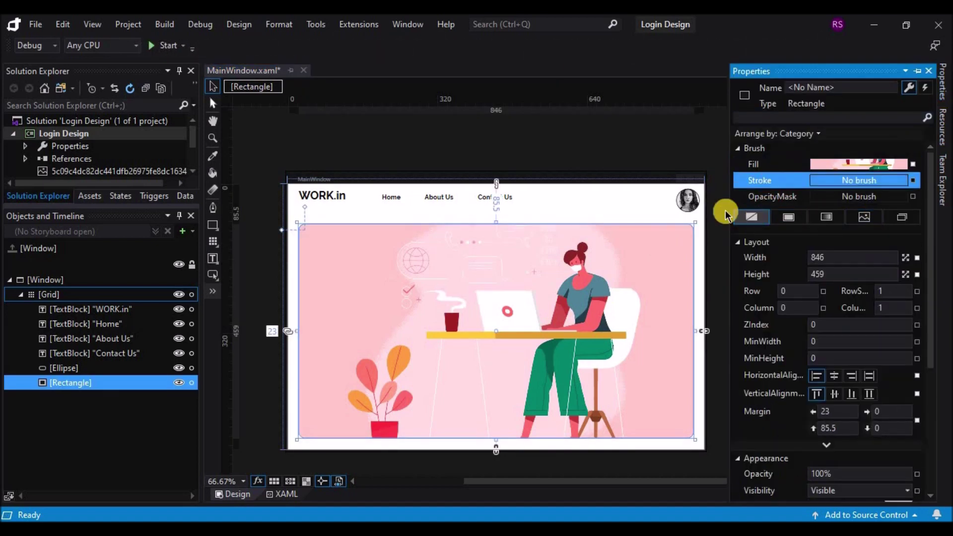
pyautogui.click(591, 140)
# Try the portrait ellipse with its stroke set to No brush.
pyautogui.click(690, 207)
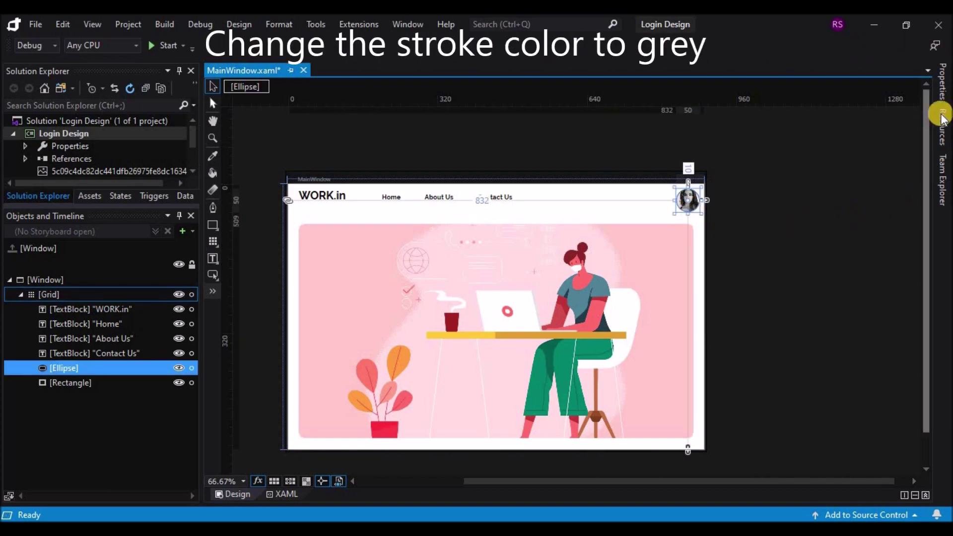
pyautogui.click(941, 82)
pyautogui.click(751, 217)
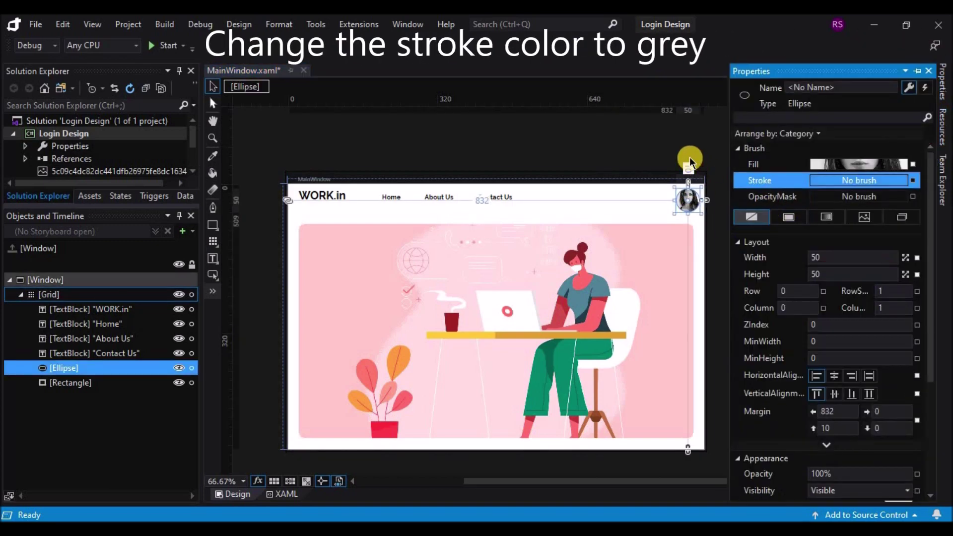
pyautogui.click(689, 158)
# Give the portrait ellipse a solid dark grey stroke.
pyautogui.click(687, 200)
pyautogui.click(941, 82)
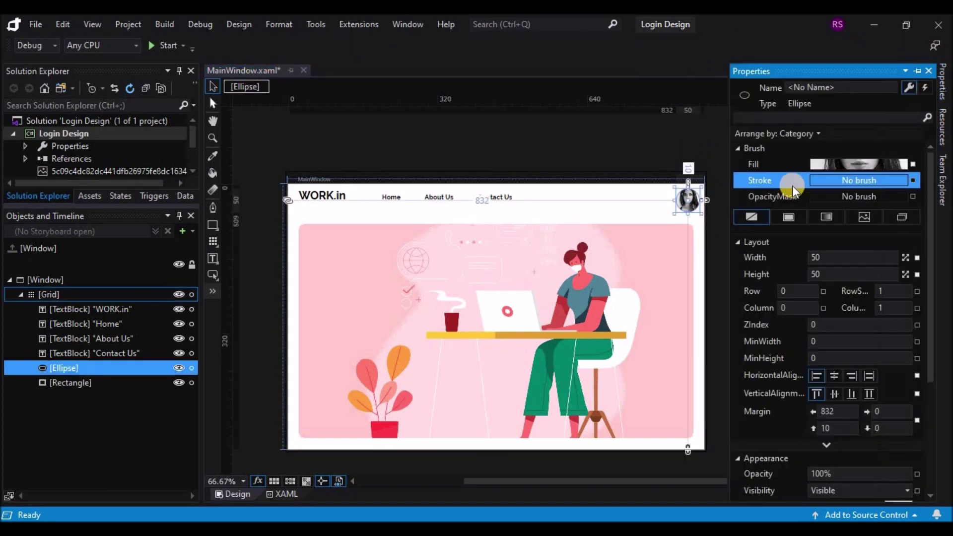
pyautogui.click(789, 219)
pyautogui.moveTo(746, 322); pyautogui.dragTo(739, 308)
pyautogui.click(700, 148)
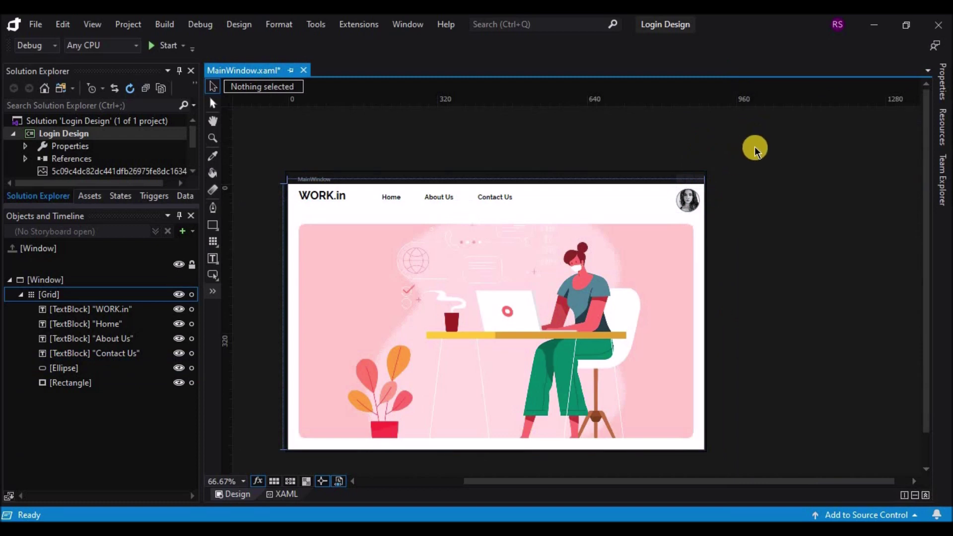
# Set the window's WindowStyle to None.
pyautogui.click(584, 171)
pyautogui.click(941, 81)
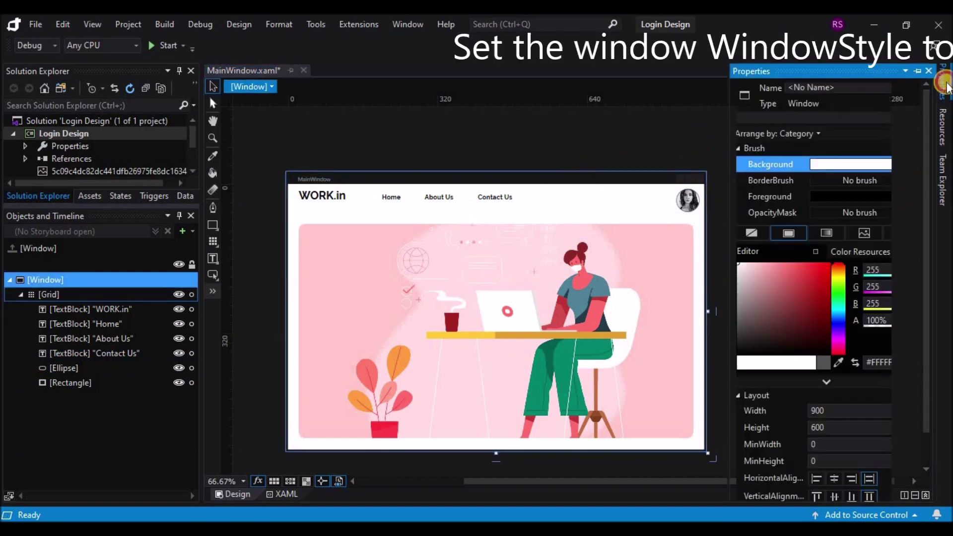
pyautogui.moveTo(926, 241)
pyautogui.mouseDown()
pyautogui.moveTo(927, 347)
pyautogui.moveTo(916, 377)
pyautogui.mouseUp()
pyautogui.click(901, 421)
pyautogui.click(870, 430)
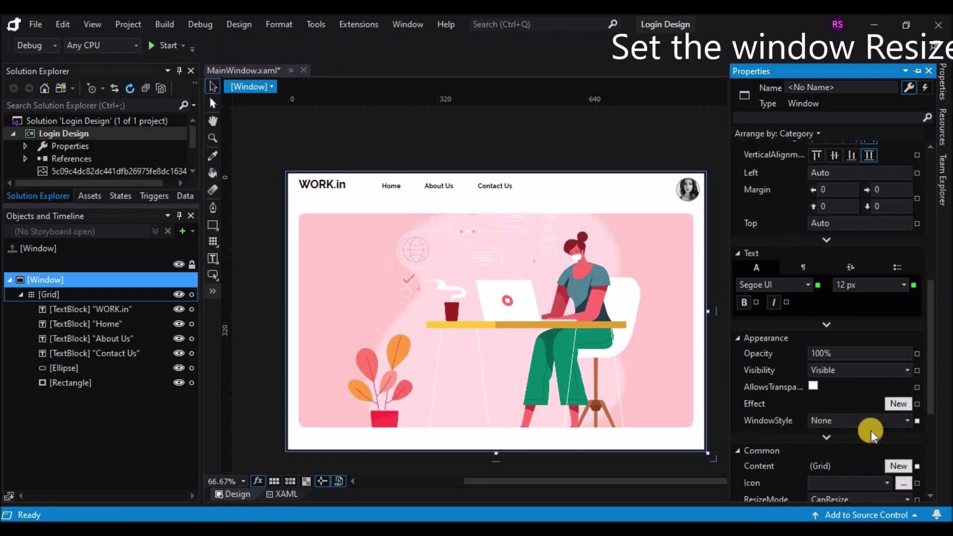
# Set the window's ResizeMode to NoResize and its startup location to CenterScreen.
pyautogui.moveTo(931, 370); pyautogui.dragTo(921, 404)
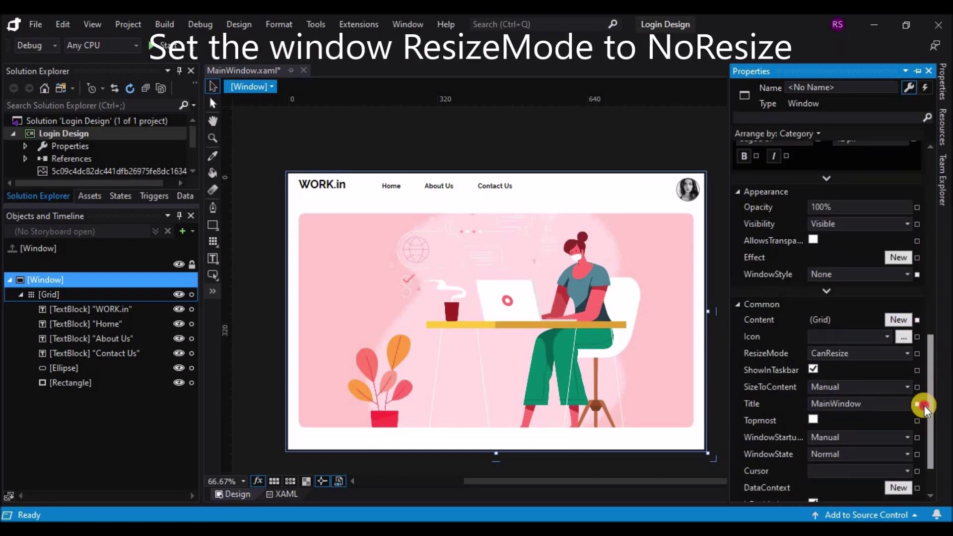
pyautogui.click(907, 347)
pyautogui.click(892, 359)
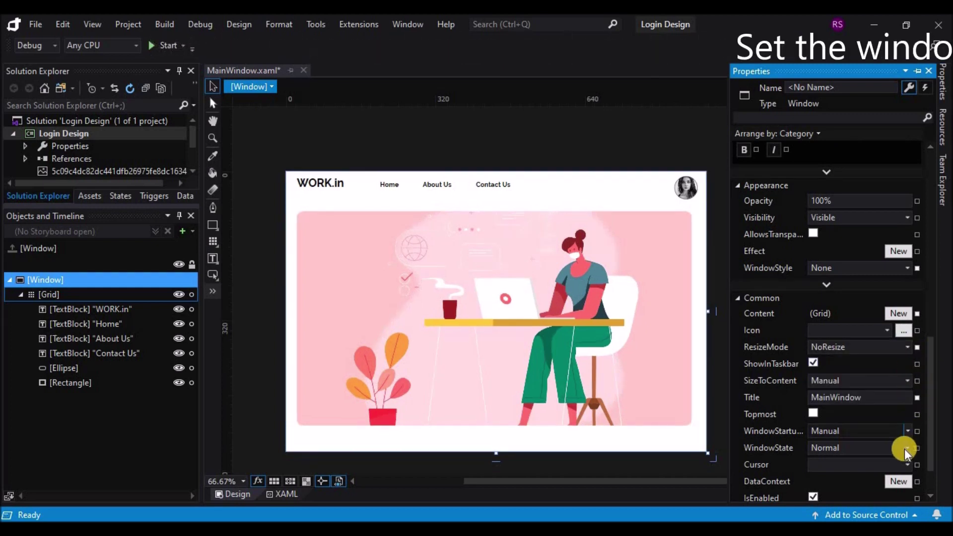
pyautogui.click(908, 431)
pyautogui.click(879, 458)
pyautogui.click(450, 106)
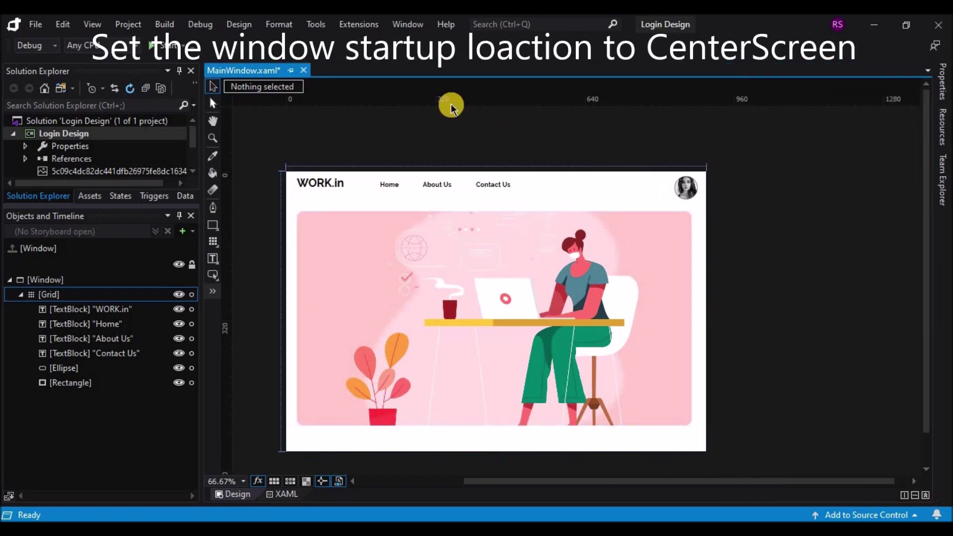
# Run the project to preview the borderless window and stop debugging.
pyautogui.click(159, 47)
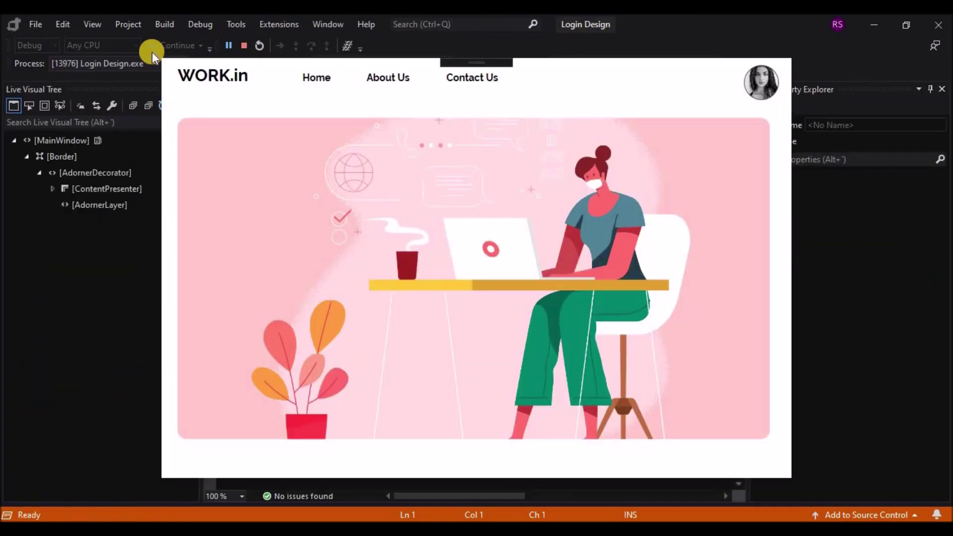
pyautogui.click(244, 47)
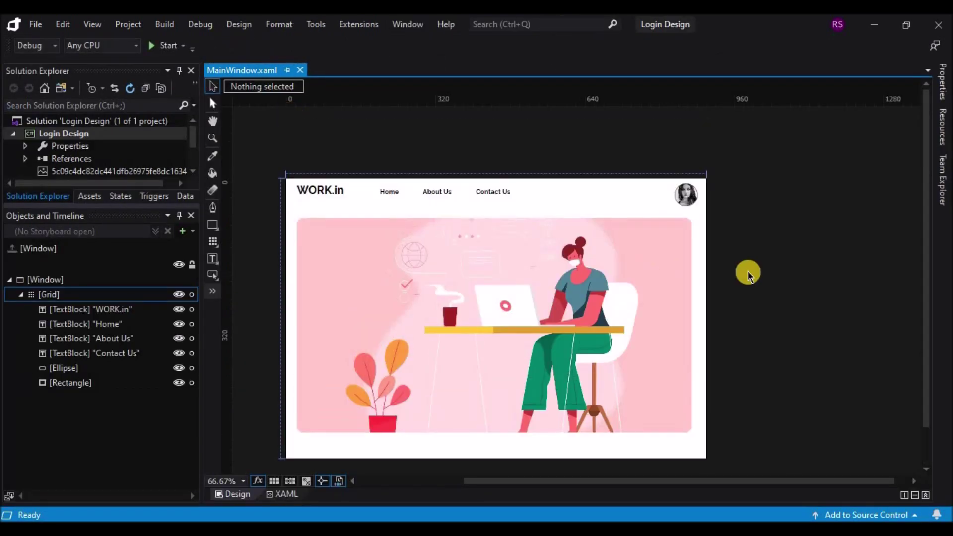
# Draw a full-height rectangle about 307.5 by 600 px along the design's left edge and fill it with solid #FFF0DEDE.
pyautogui.click(212, 225)
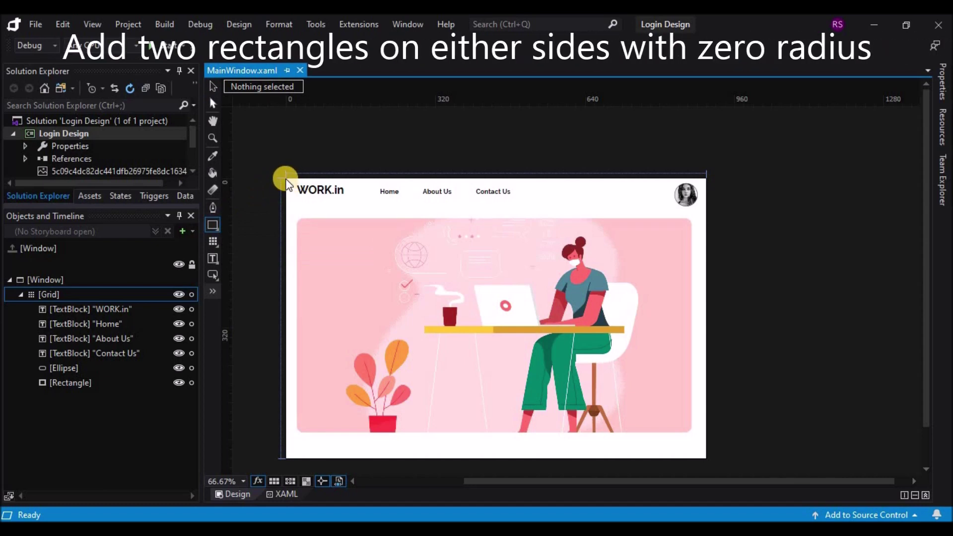
pyautogui.moveTo(286, 177)
pyautogui.mouseDown()
pyautogui.moveTo(390, 314)
pyautogui.moveTo(429, 460)
pyautogui.mouseUp()
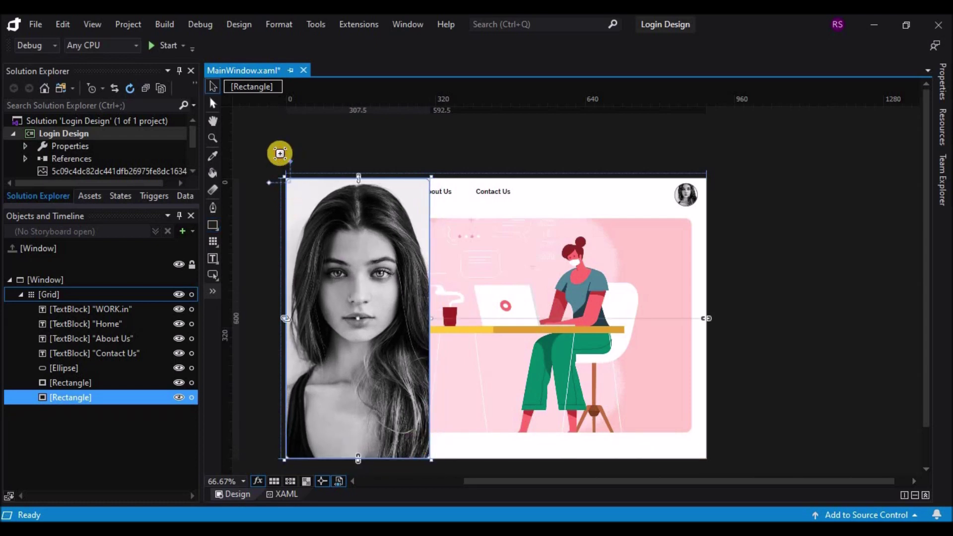
pyautogui.click(945, 85)
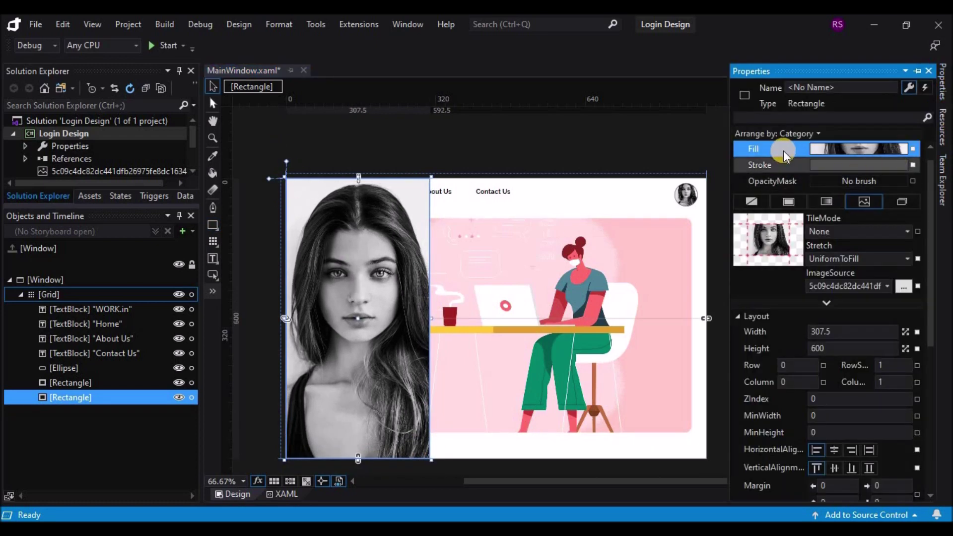
pyautogui.click(790, 203)
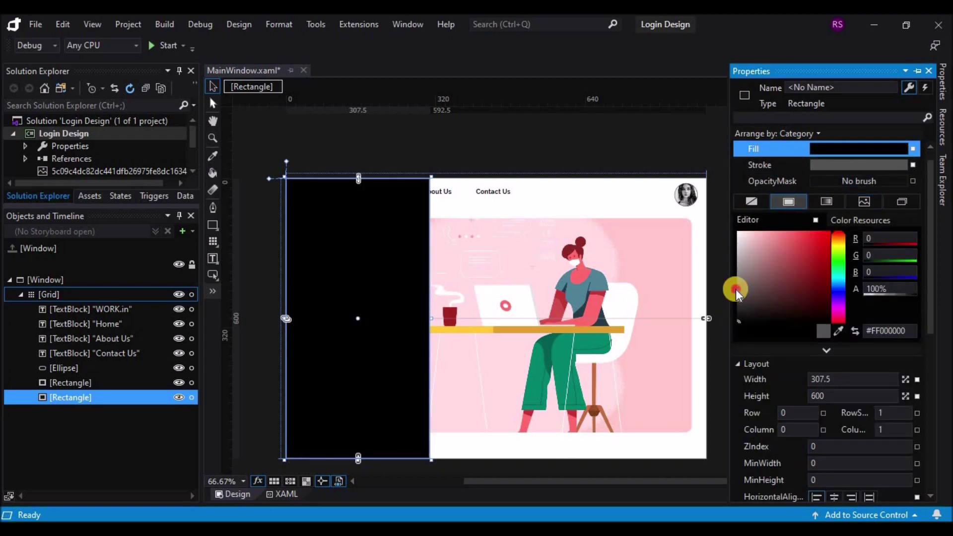
pyautogui.moveTo(737, 319); pyautogui.dragTo(722, 222)
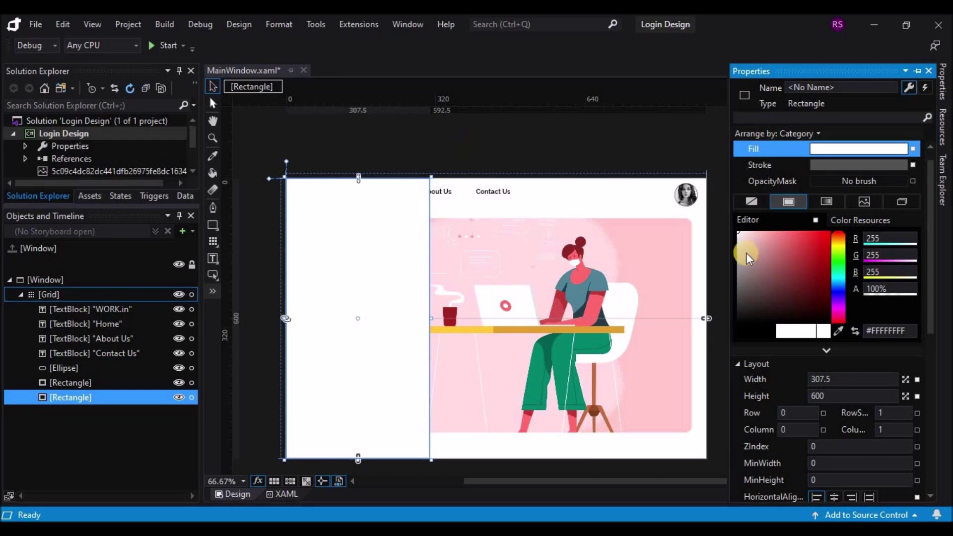
pyautogui.moveTo(754, 232); pyautogui.dragTo(743, 237)
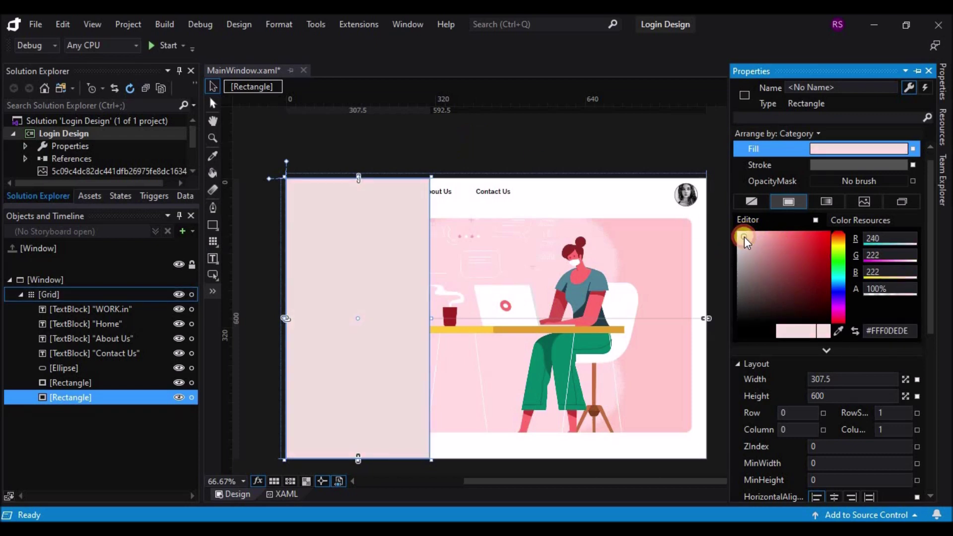
pyautogui.click(566, 142)
# Duplicate the pink rectangle and fit the copy, about 592.5 px wide, over the remaining right part of the design.
pyautogui.click(404, 291)
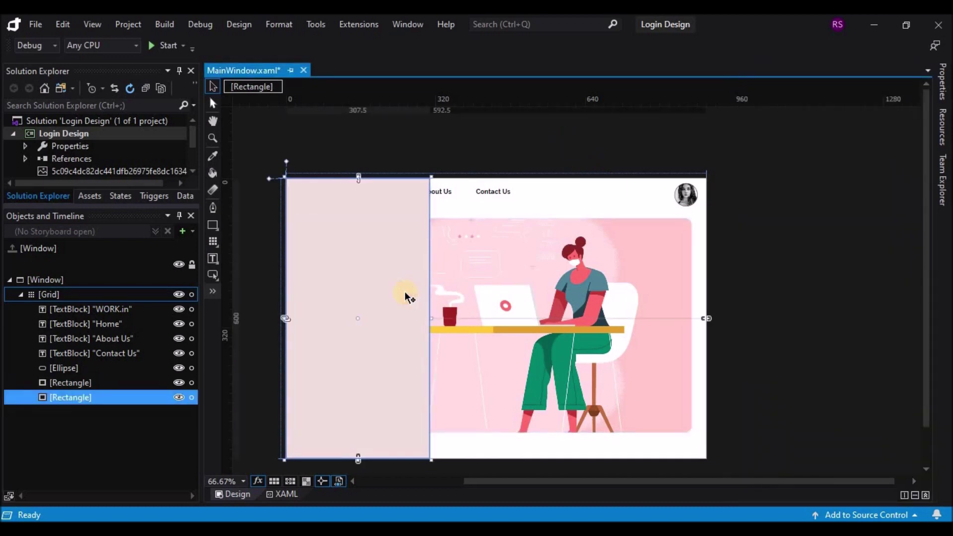
pyautogui.moveTo(385, 301); pyautogui.dragTo(774, 320)
pyautogui.click(736, 317)
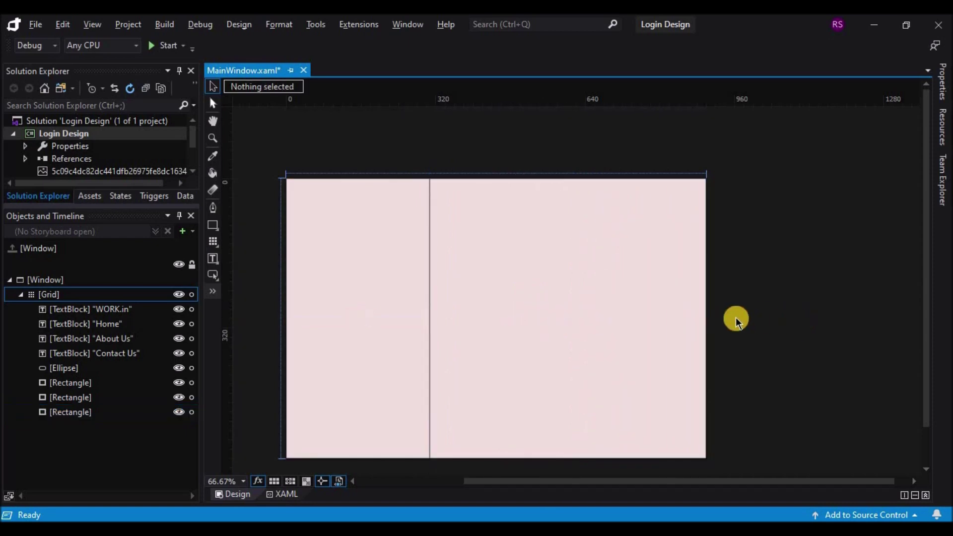
# Fill the right-hand rectangle with solid white and remove its stroke.
pyautogui.click(945, 98)
pyautogui.click(636, 225)
pyautogui.click(511, 261)
pyautogui.click(513, 263)
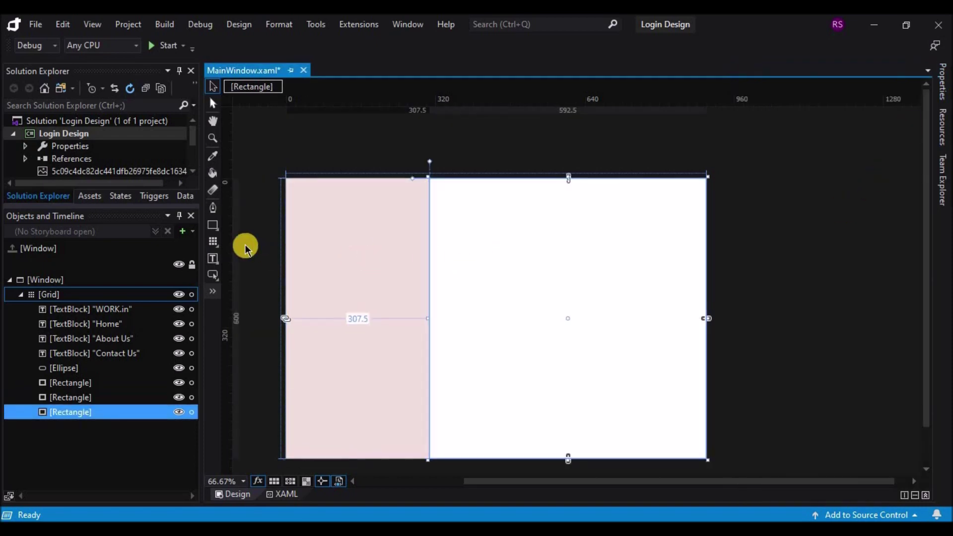
# Draw a rectangle about 530 by 435 px centred on the white right-hand rectangle.
pyautogui.click(212, 226)
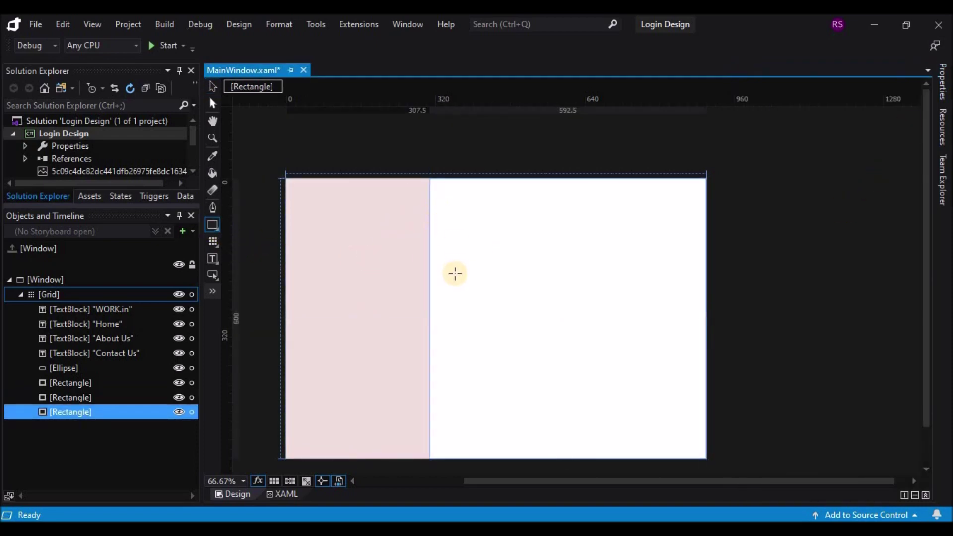
pyautogui.click(444, 217)
pyautogui.moveTo(445, 217); pyautogui.dragTo(693, 423)
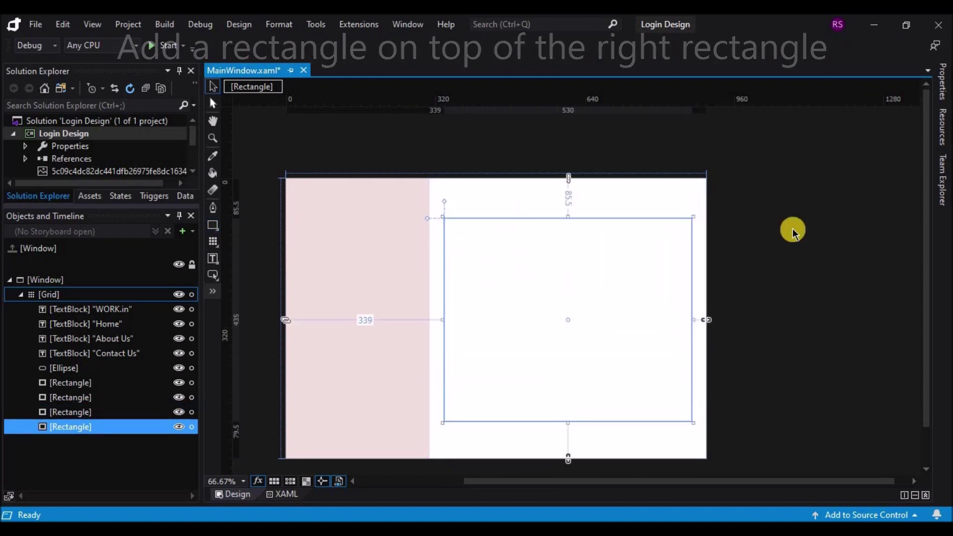
pyautogui.click(941, 82)
pyautogui.click(871, 217)
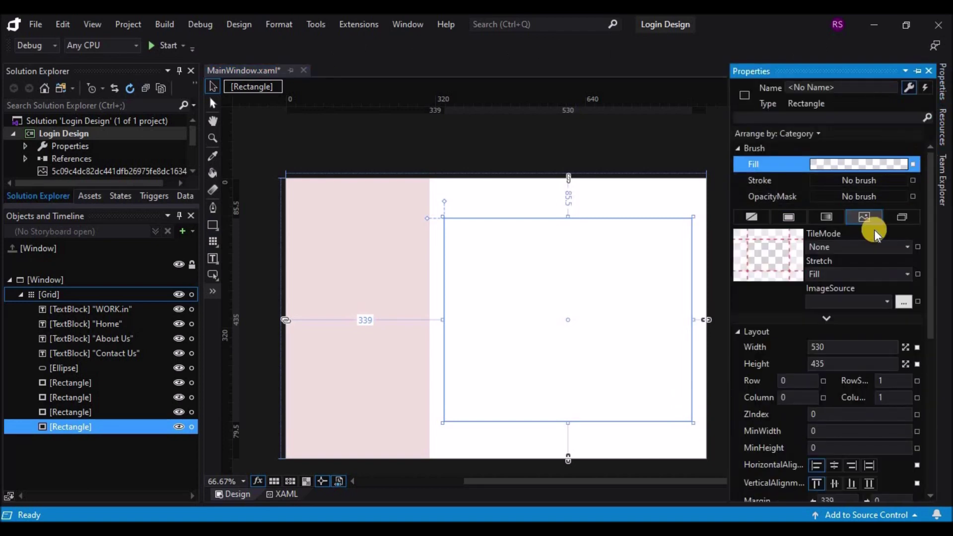
pyautogui.click(903, 301)
pyautogui.click(421, 133)
pyautogui.click(361, 326)
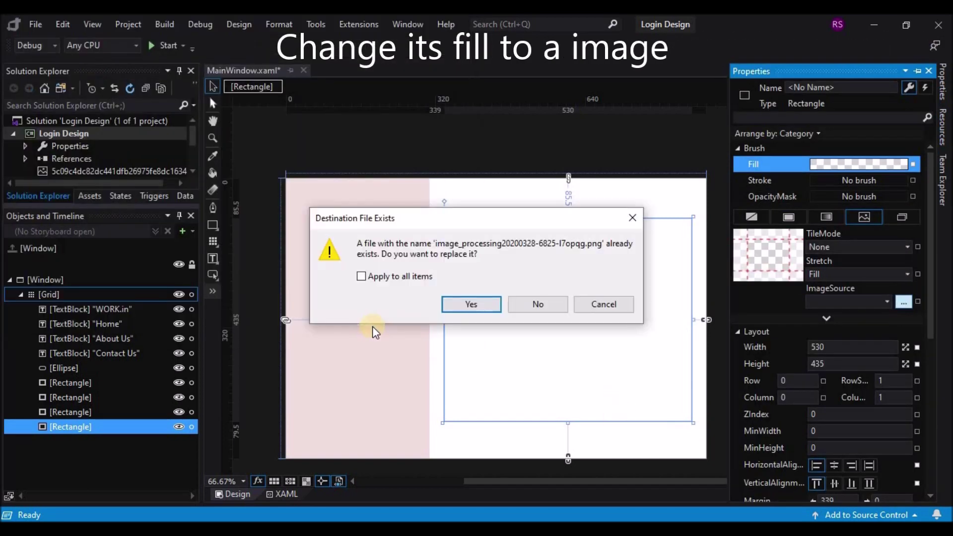
pyautogui.click(460, 302)
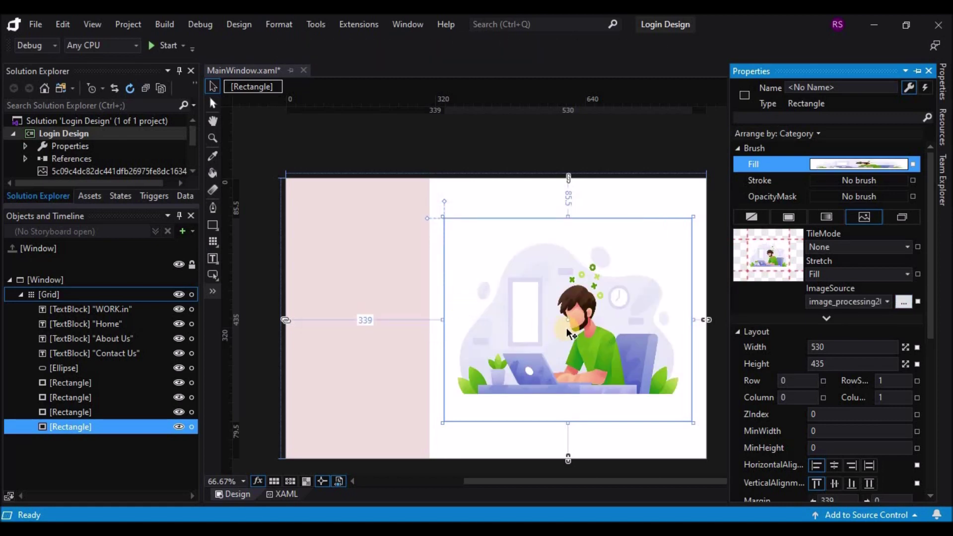
# Move the illustration lower and add a text block above it reading "A new way to experience work in the infinite virtual space.".
pyautogui.moveTo(567, 327); pyautogui.dragTo(573, 367)
pyautogui.click(782, 275)
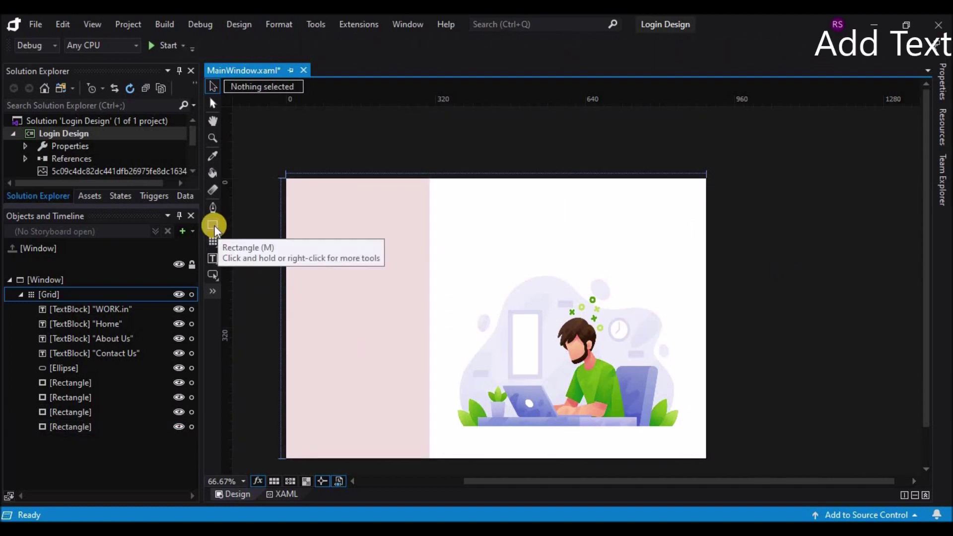
pyautogui.click(213, 257)
pyautogui.moveTo(450, 207)
pyautogui.mouseDown()
pyautogui.moveTo(489, 231)
pyautogui.moveTo(620, 249)
pyautogui.mouseUp()
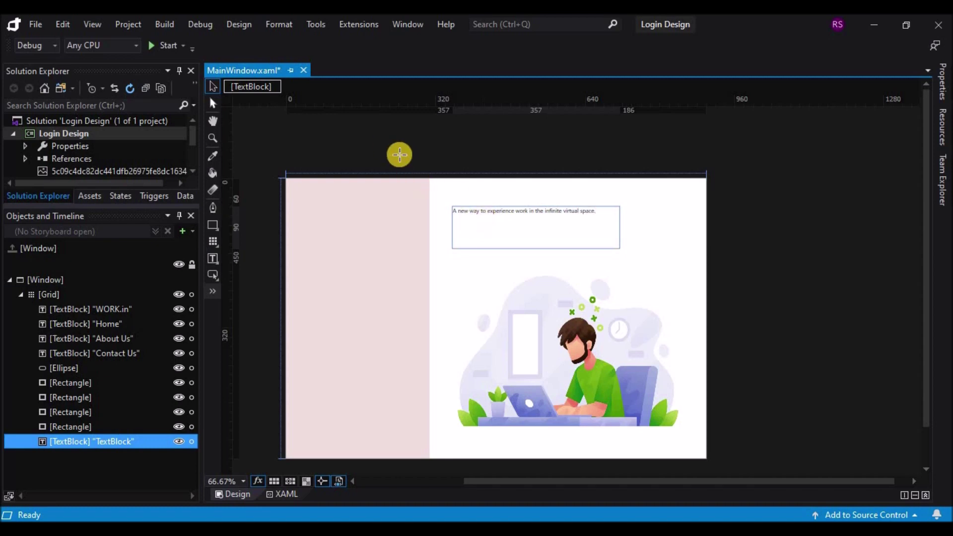
# Set the tagline text above the illustration to the Raleway font at 16 px.
pyautogui.doubleClick(451, 216)
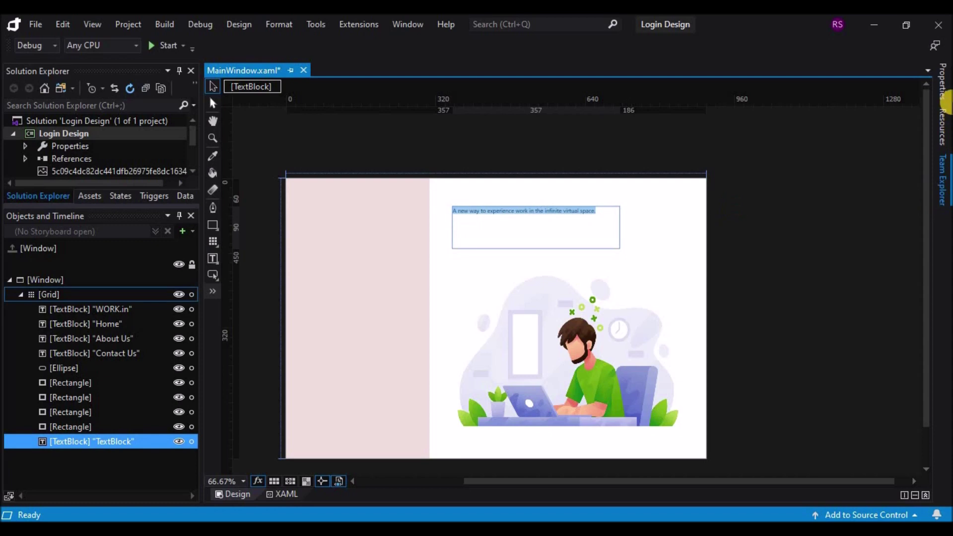
pyautogui.click(941, 82)
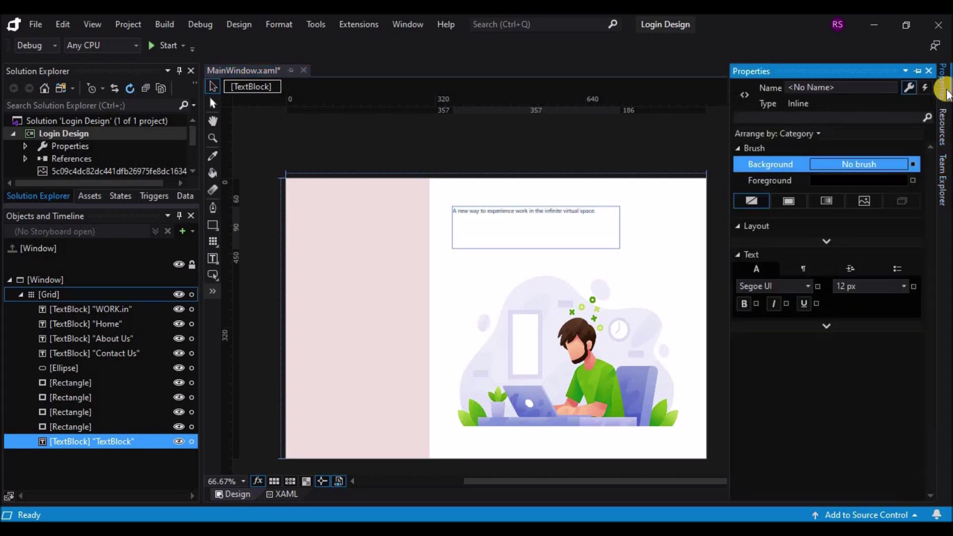
pyautogui.click(805, 287)
pyautogui.write('Ra')
pyautogui.click(789, 320)
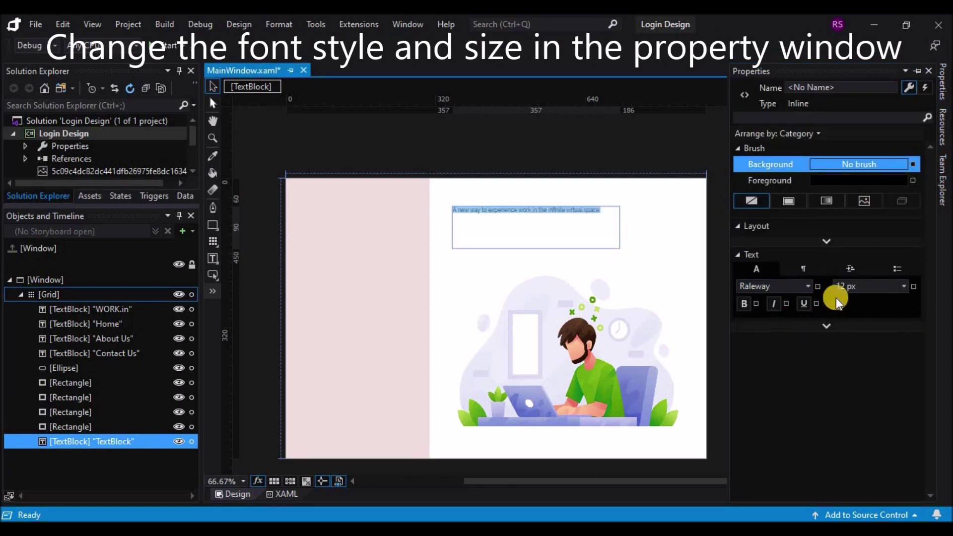
pyautogui.click(904, 287)
pyautogui.click(851, 375)
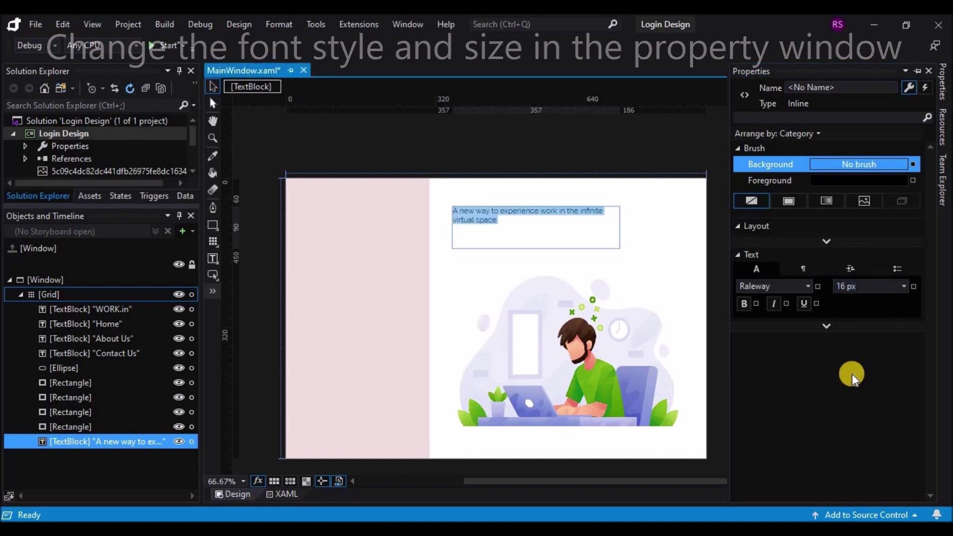
# Enlarge the tagline text to 20 px, trying 18 px and bold first but leaving it non-bold.
pyautogui.click(904, 286)
pyautogui.click(842, 382)
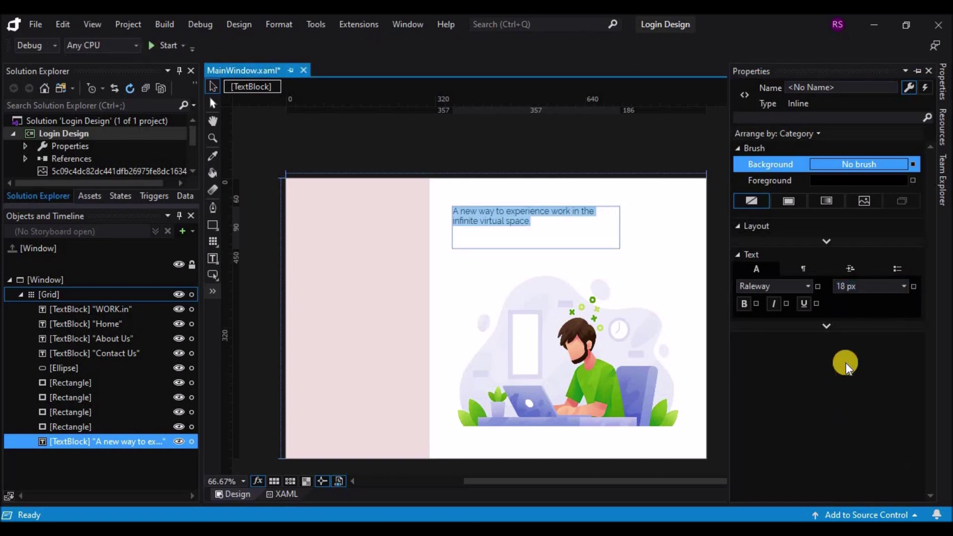
pyautogui.click(744, 303)
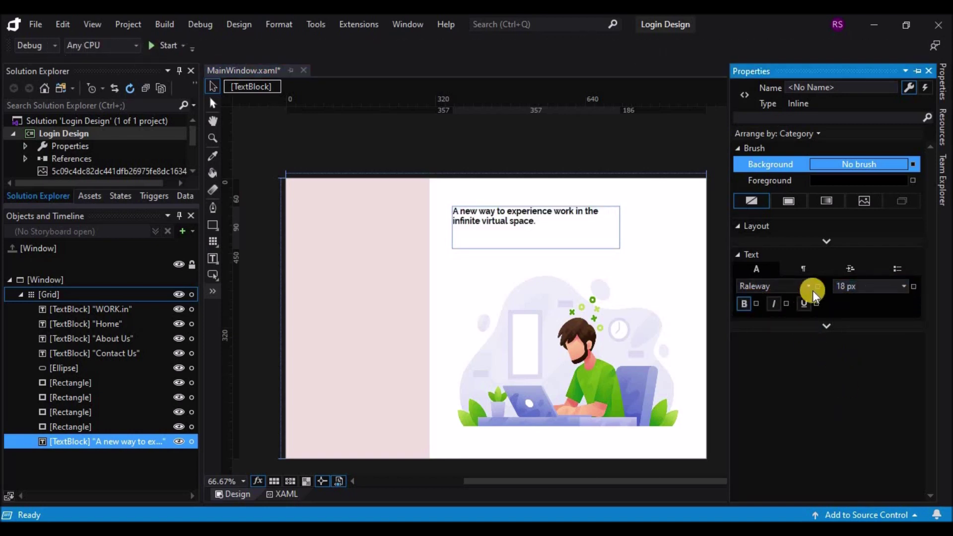
pyautogui.click(745, 302)
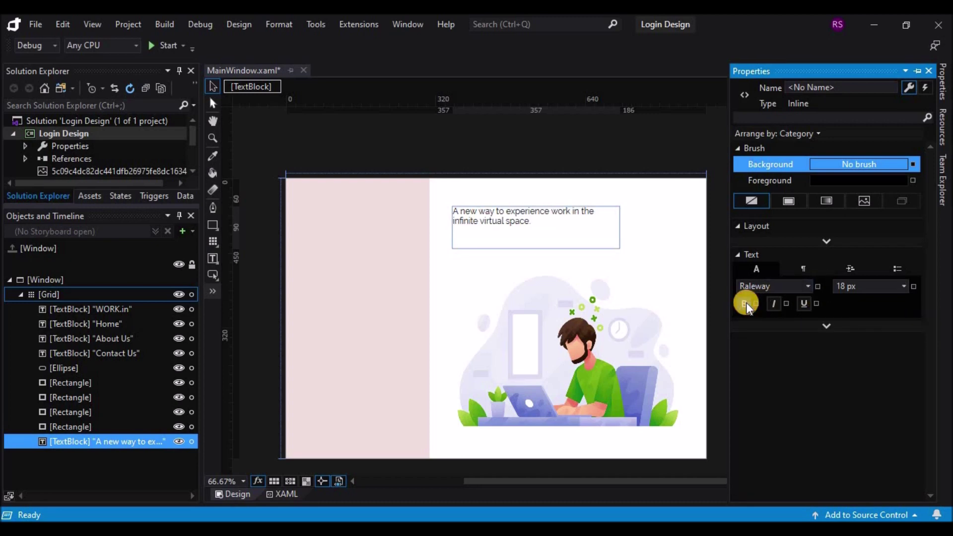
pyautogui.click(904, 286)
pyautogui.click(846, 398)
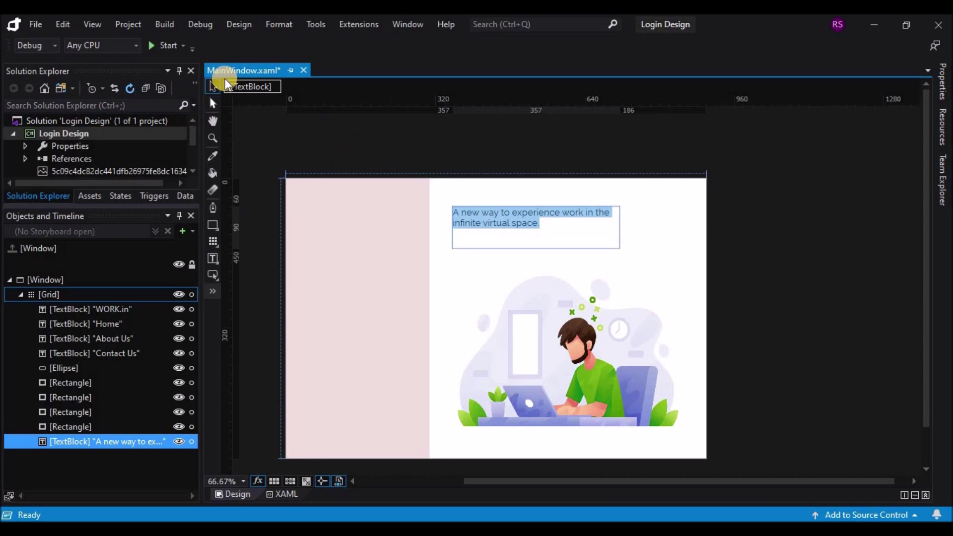
pyautogui.click(667, 256)
pyautogui.click(811, 259)
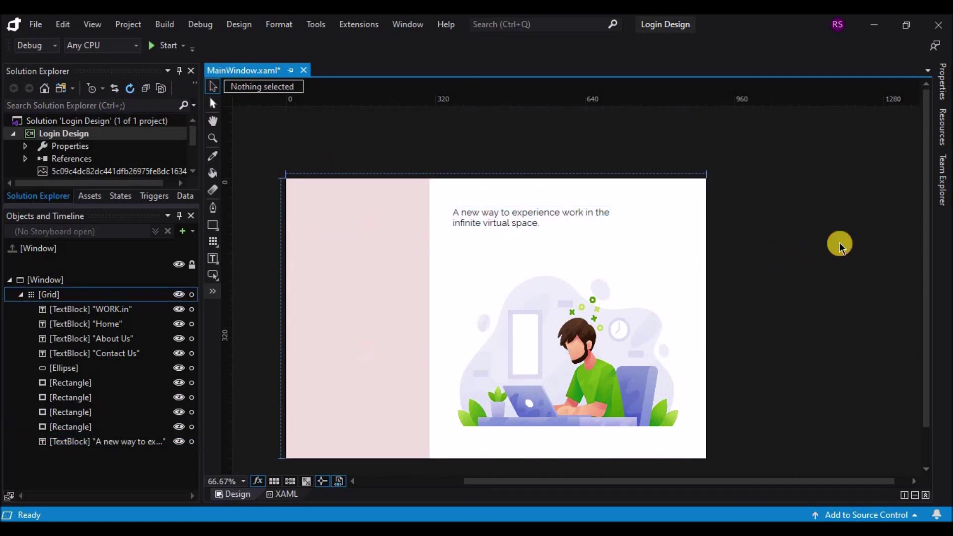
# Lower the top edge of the tagline's text block so the block is about 64.5 px tall.
pyautogui.click(509, 230)
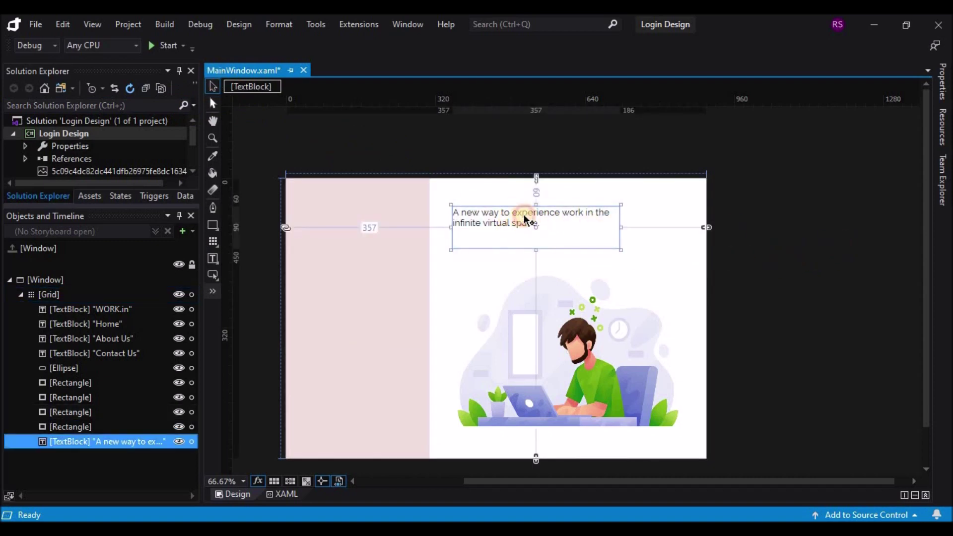
pyautogui.moveTo(534, 205); pyautogui.dragTo(535, 216)
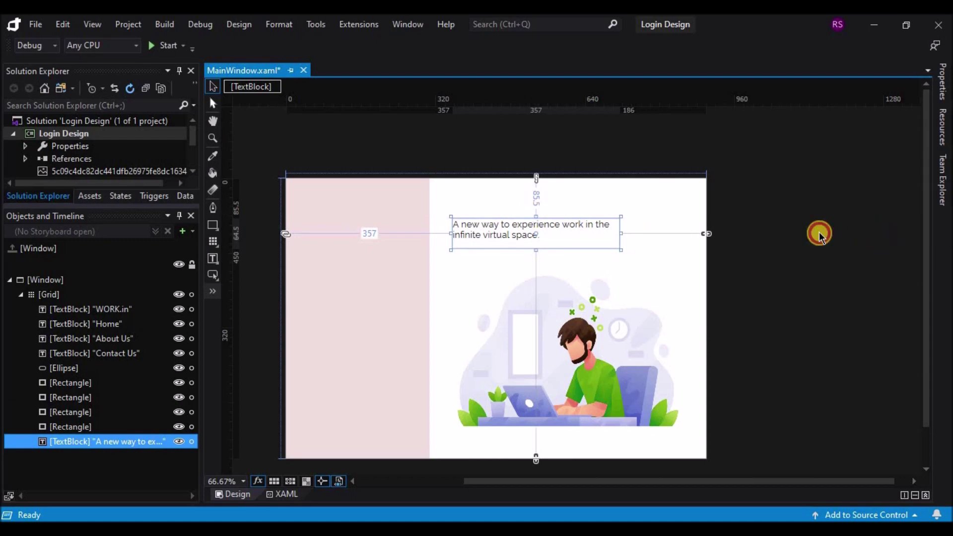
pyautogui.click(819, 233)
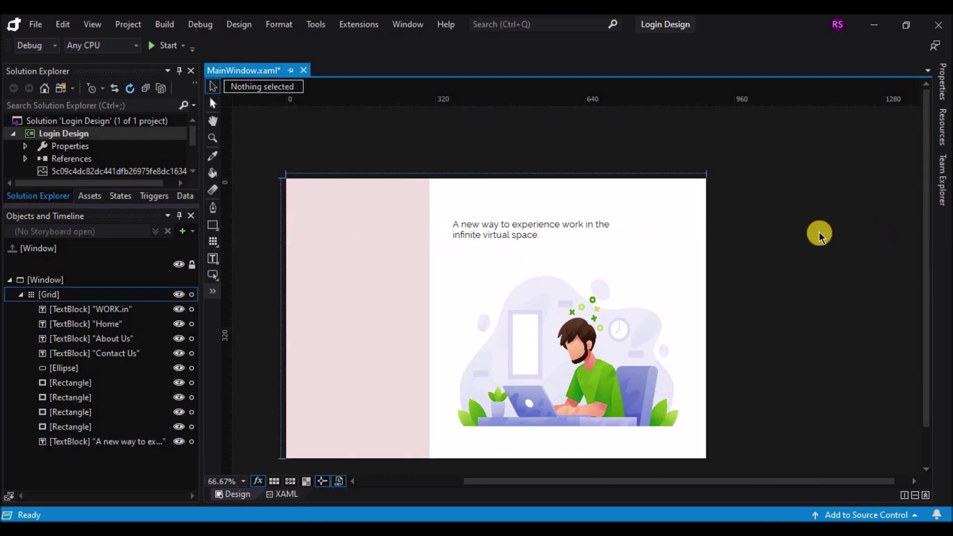
# Change the solid fill of the pink left-hand rectangle to a paler, greyish pink.
pyautogui.click(346, 316)
pyautogui.click(941, 83)
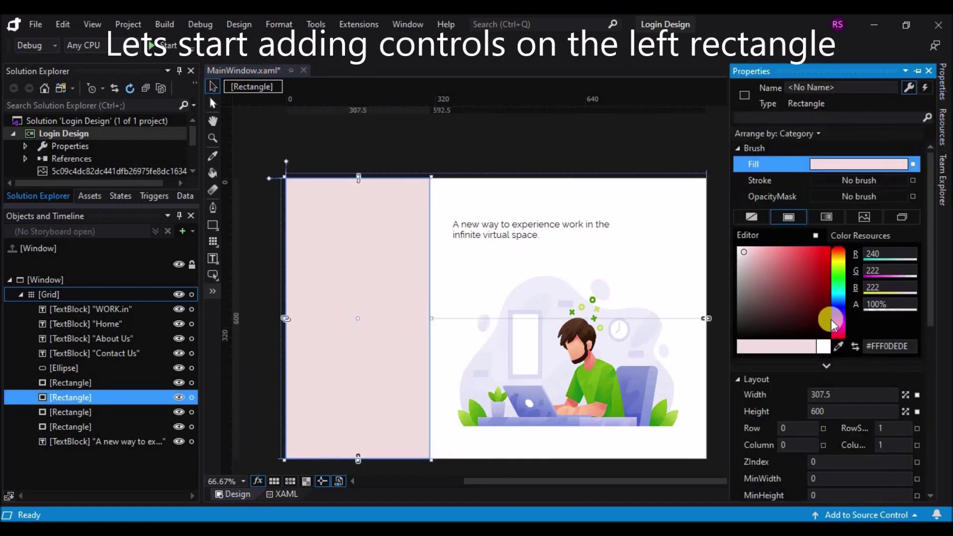
pyautogui.moveTo(743, 260); pyautogui.dragTo(739, 256)
pyautogui.click(616, 143)
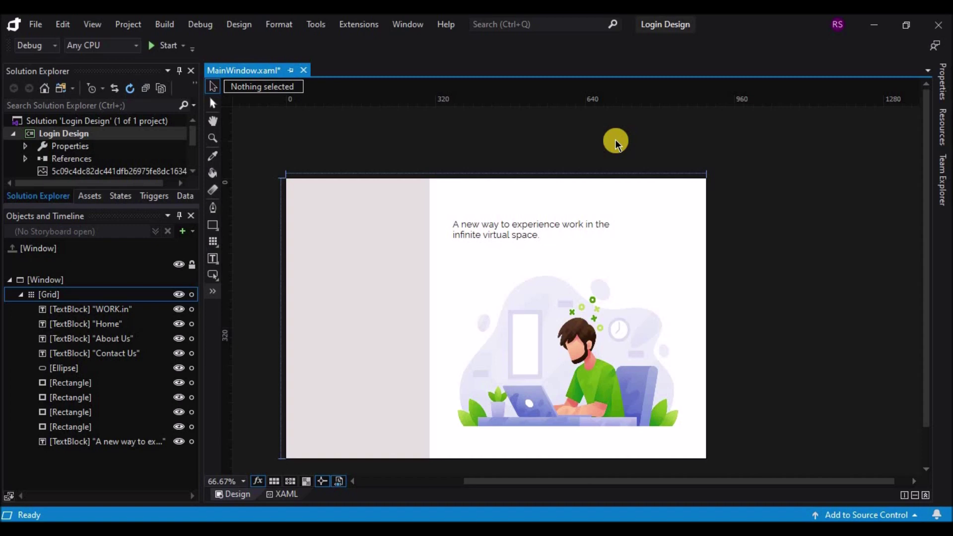
# Add a text block about 178.5 by 61 px at the top of the left-hand rectangle reading "WORK.in".
pyautogui.click(212, 258)
pyautogui.moveTo(294, 188); pyautogui.dragTo(378, 217)
pyautogui.write('w')
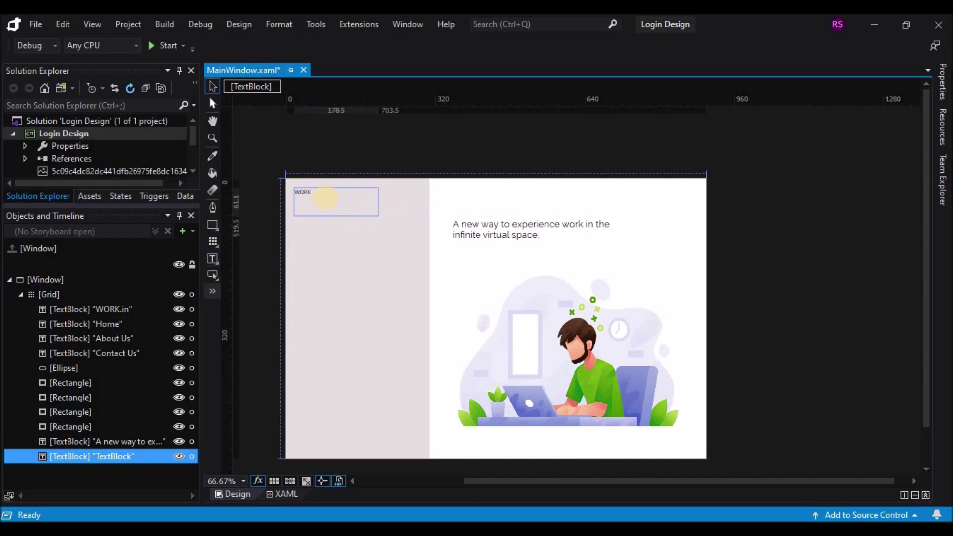
pyautogui.write('ORK.in')
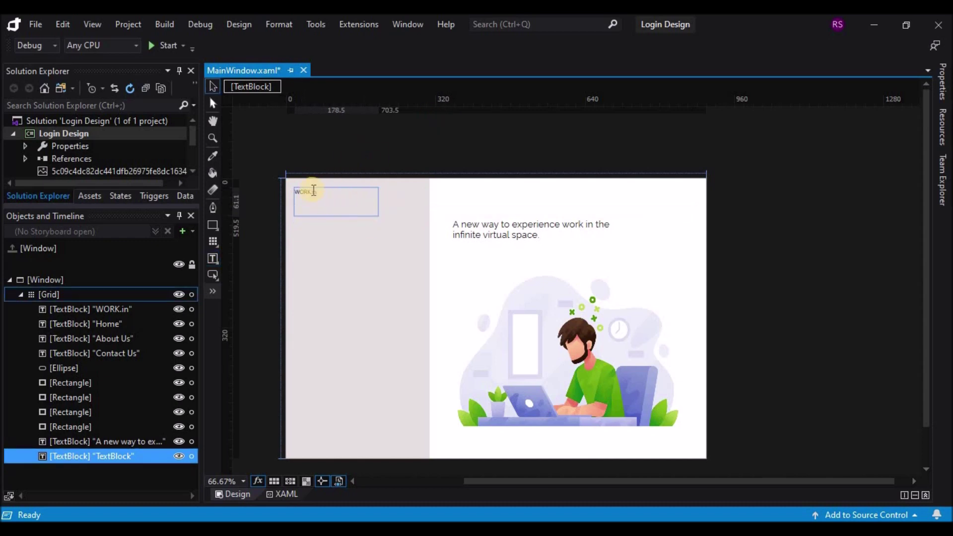
# Format the new WORK.in text as bold Raleway at 36 px.
pyautogui.moveTo(315, 198); pyautogui.dragTo(295, 195)
pyautogui.click(942, 82)
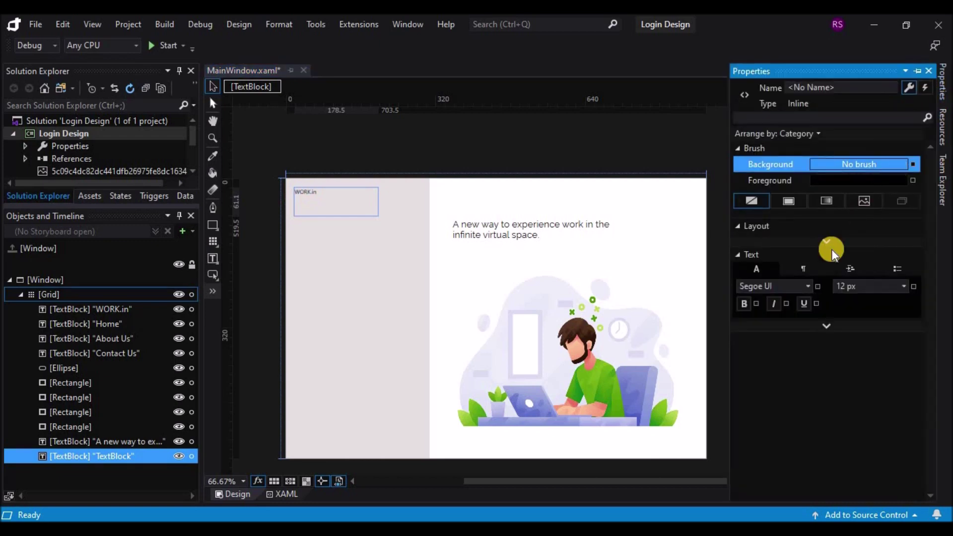
pyautogui.click(806, 286)
pyautogui.write('Raleway')
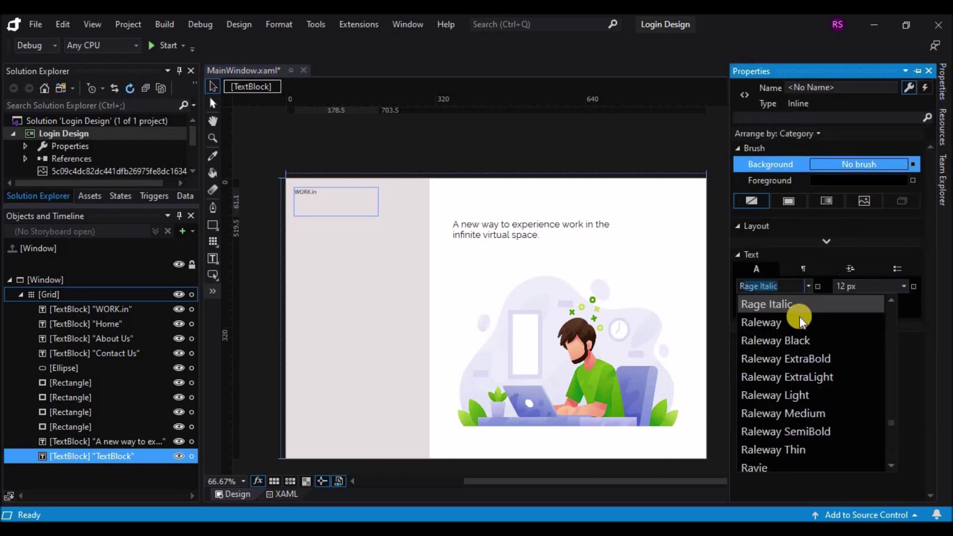
pyautogui.click(798, 319)
pyautogui.click(745, 303)
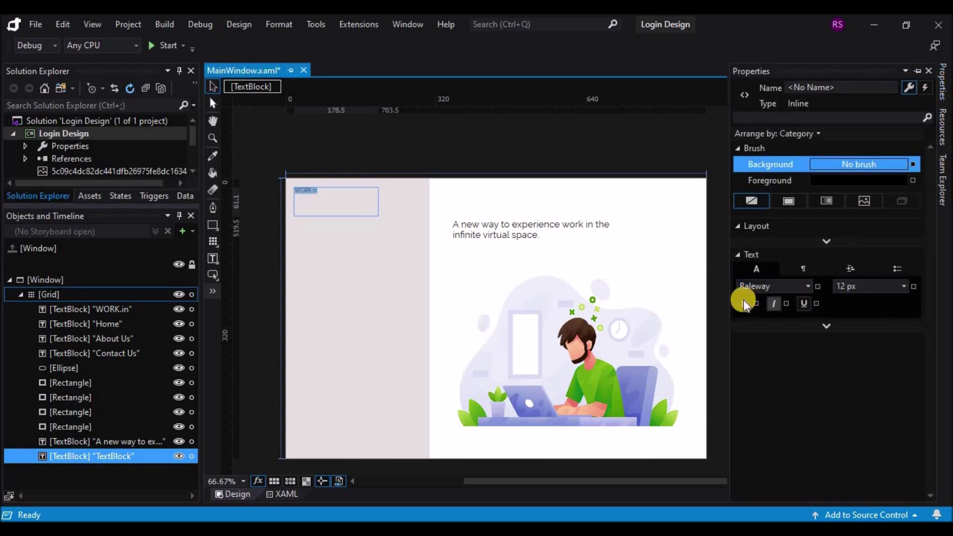
pyautogui.click(904, 286)
pyautogui.click(855, 424)
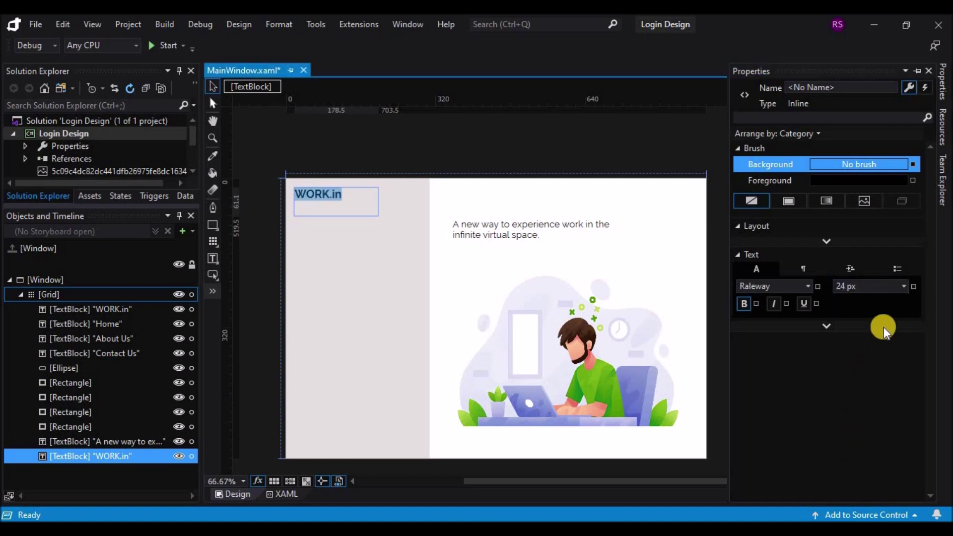
pyautogui.click(904, 287)
pyautogui.click(845, 437)
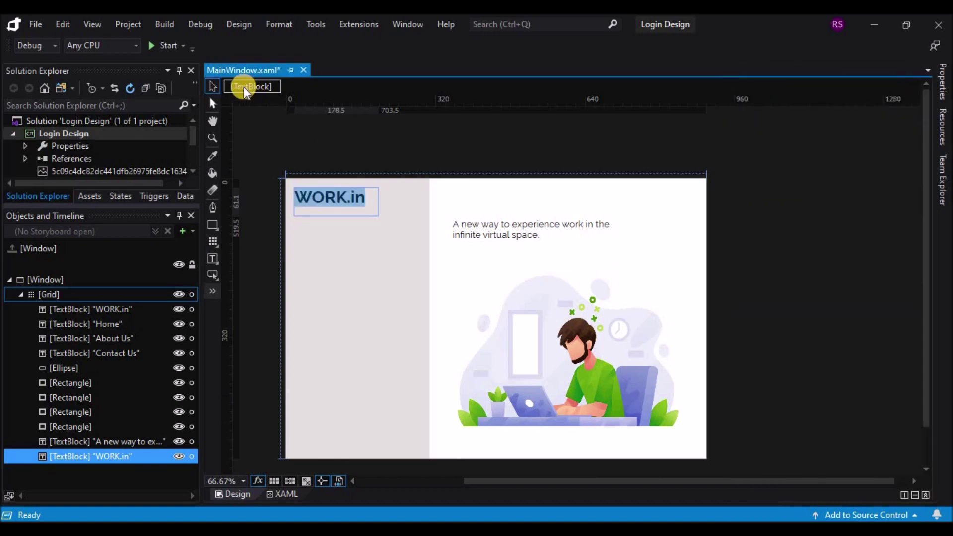
# Shorten the WORK.in text block from its lower edge to about 40.6 px tall.
pyautogui.click(213, 85)
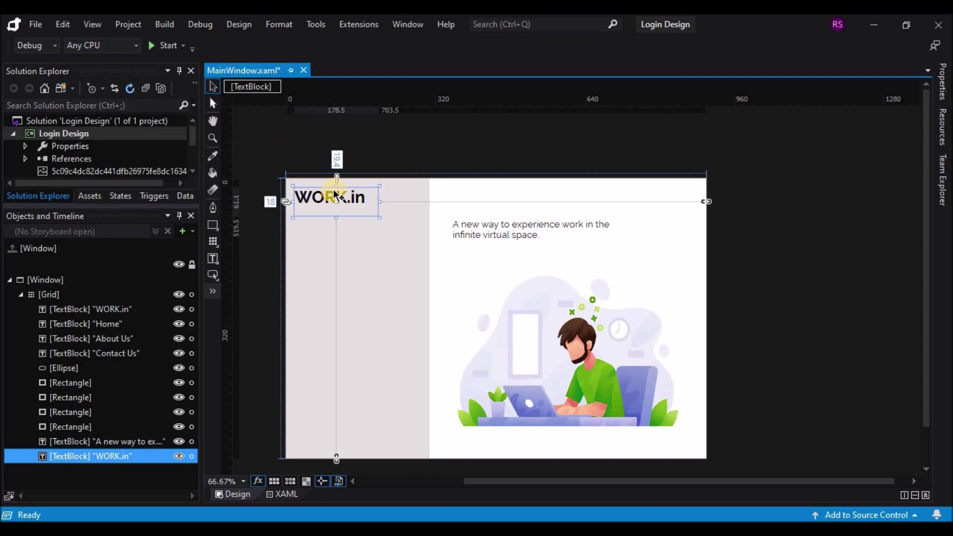
pyautogui.moveTo(336, 216); pyautogui.dragTo(337, 206)
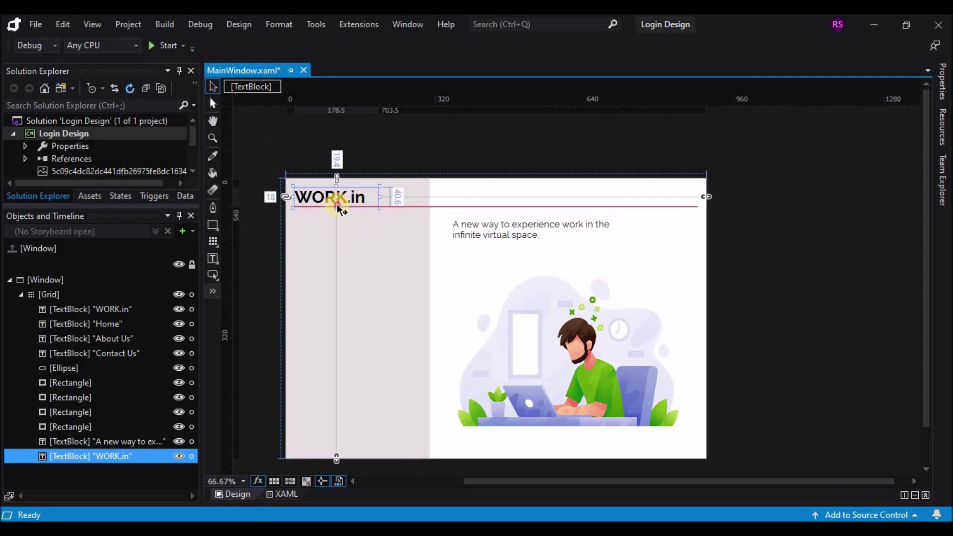
pyautogui.click(413, 144)
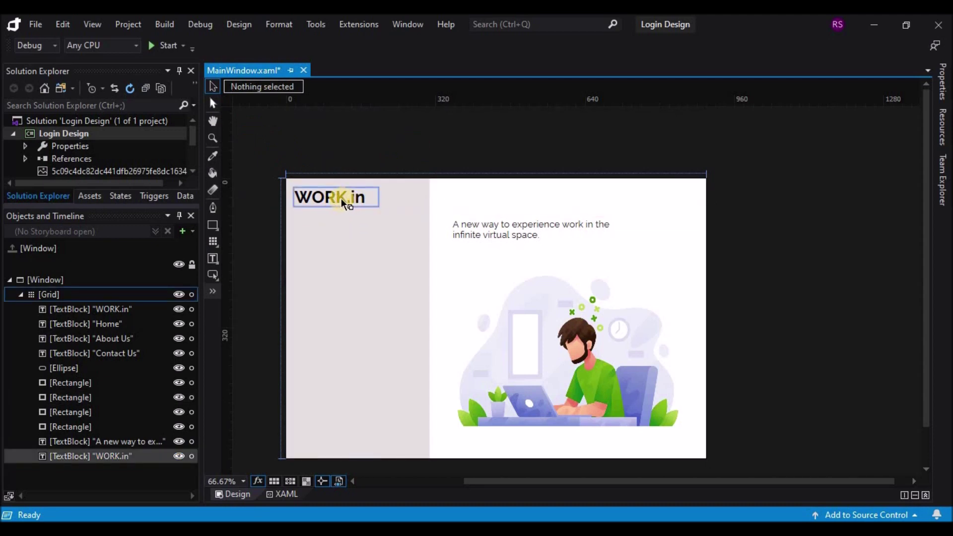
# Duplicate the WORK.in text block, place the copy below it, and change the copy's text to "Sign In".
pyautogui.hotkey('ctrl', 'v')
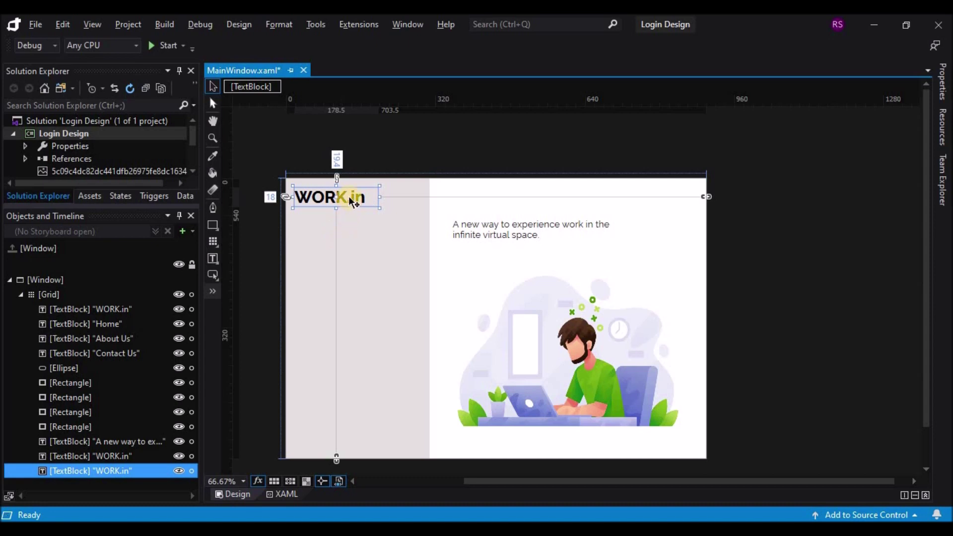
pyautogui.moveTo(358, 198); pyautogui.dragTo(356, 262)
pyautogui.doubleClick(368, 260)
pyautogui.write('Sign In')
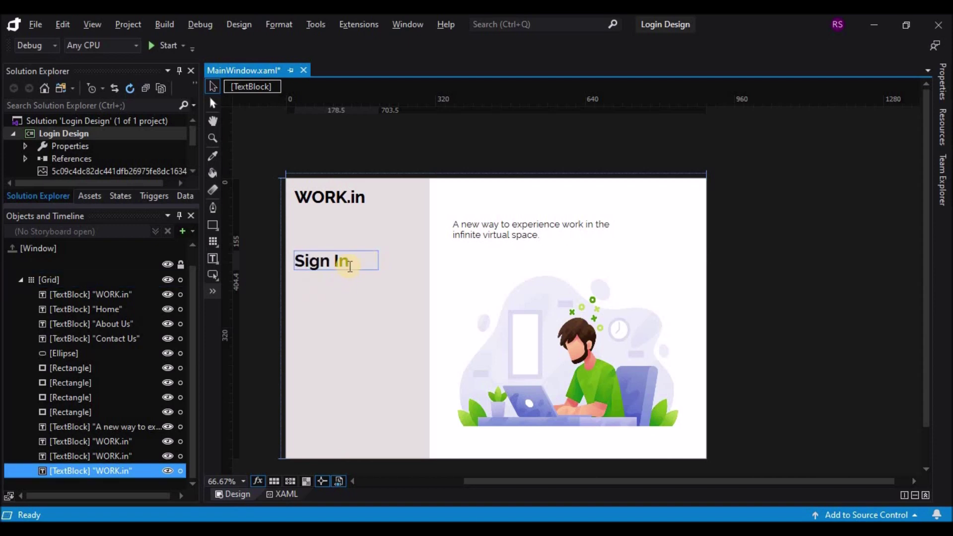
# Try a smaller font size on the upper WORK.in text and remove the overlapping duplicate of that text block.
pyautogui.moveTo(350, 261); pyautogui.dragTo(297, 261)
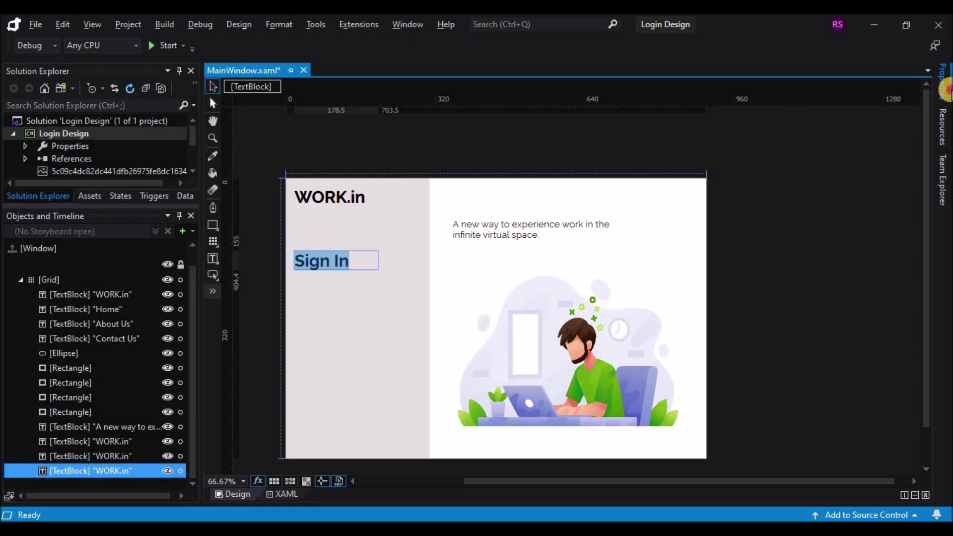
pyautogui.click(945, 95)
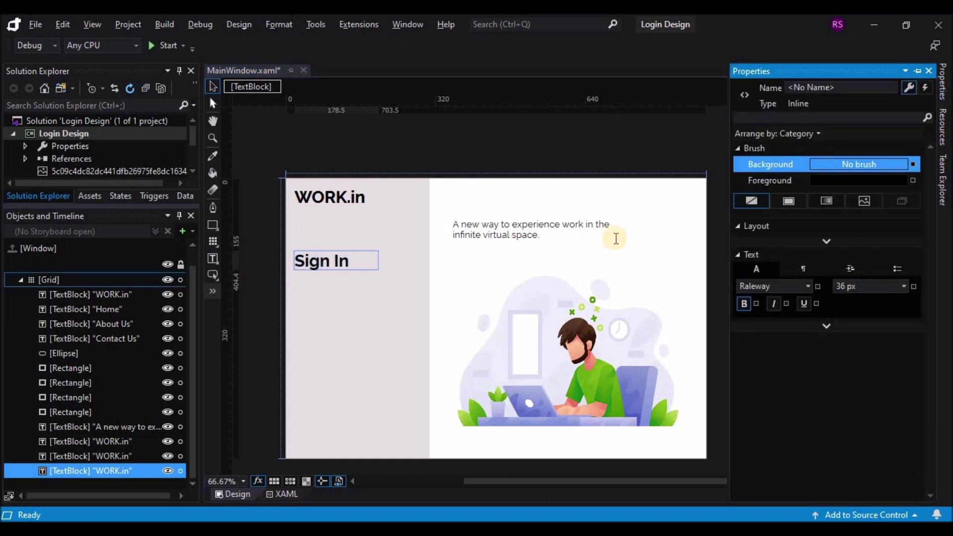
pyautogui.click(364, 199)
pyautogui.moveTo(364, 199); pyautogui.dragTo(277, 197)
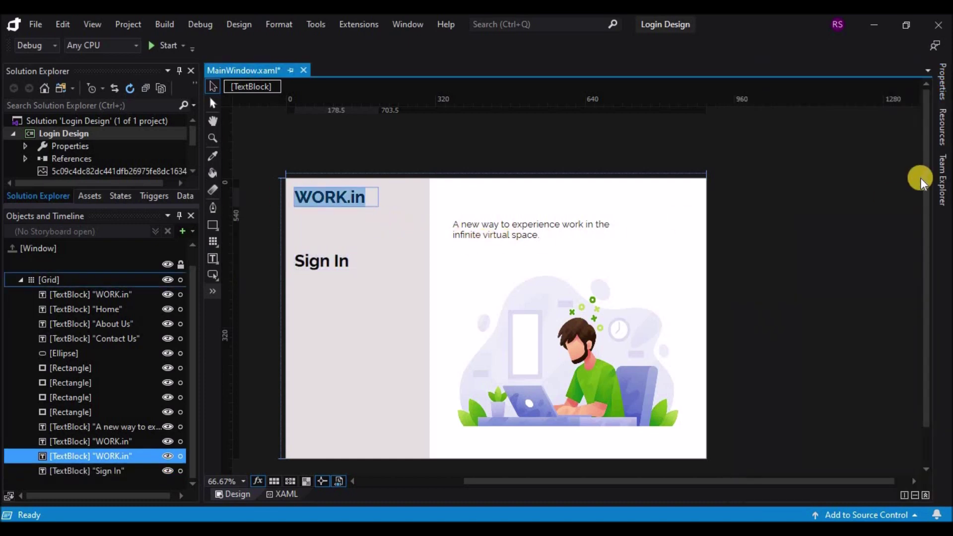
pyautogui.click(941, 91)
pyautogui.click(904, 287)
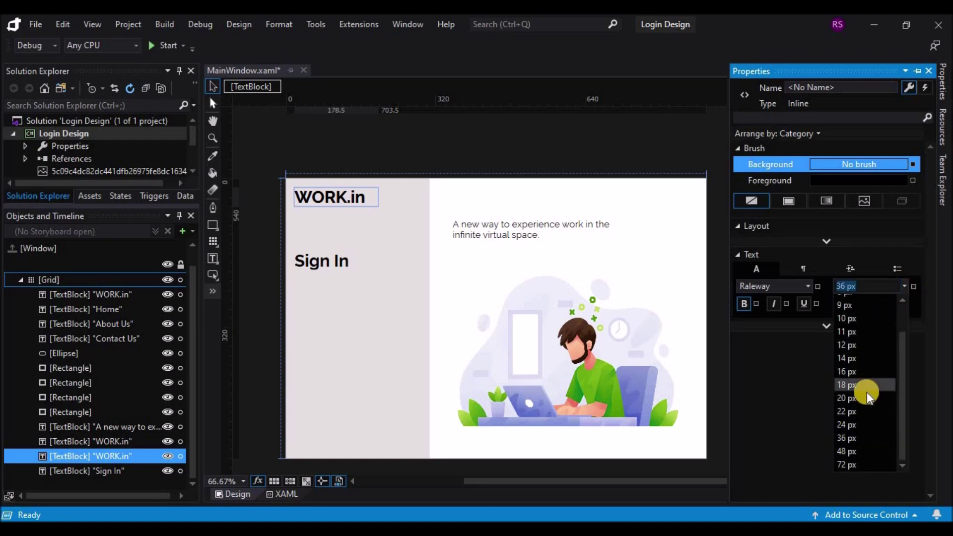
pyautogui.click(867, 392)
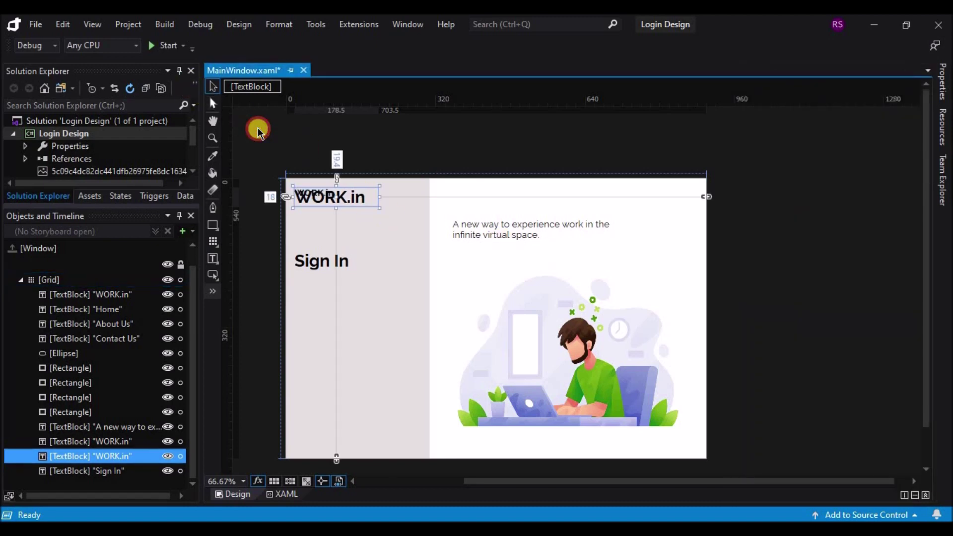
pyautogui.click(258, 127)
pyautogui.click(338, 203)
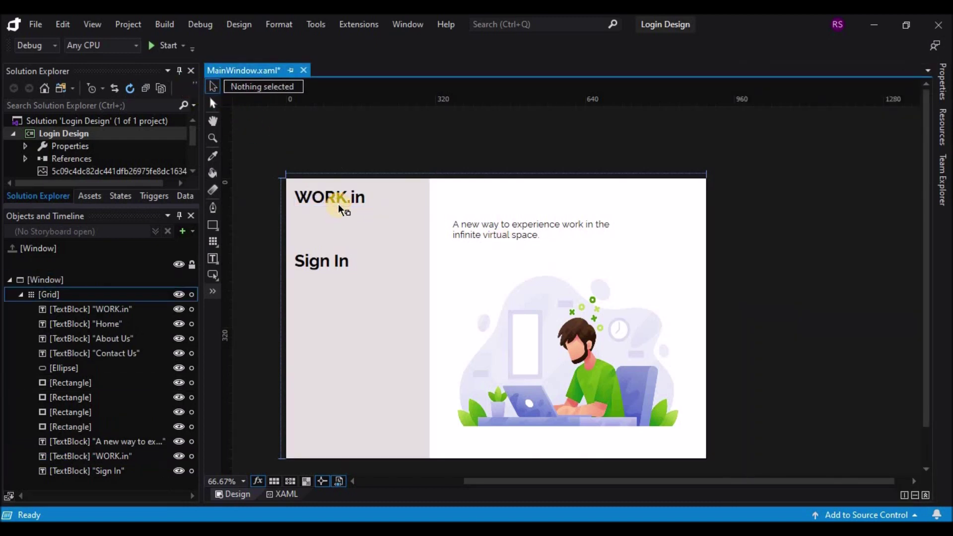
# Set the font size of the upper WORK.in text to 22 px.
pyautogui.doubleClick(338, 200)
pyautogui.moveTo(363, 204); pyautogui.dragTo(279, 195)
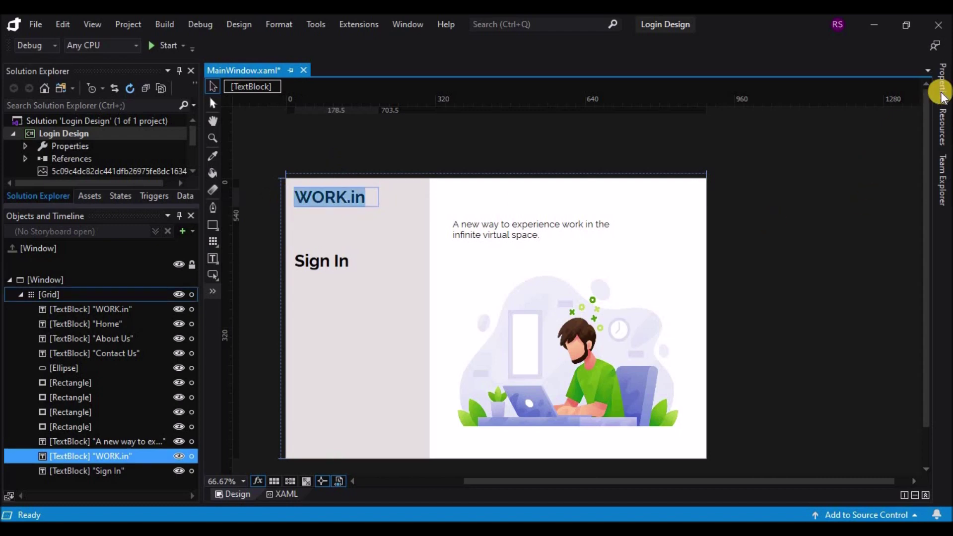
pyautogui.click(941, 82)
pyautogui.click(897, 288)
pyautogui.click(841, 397)
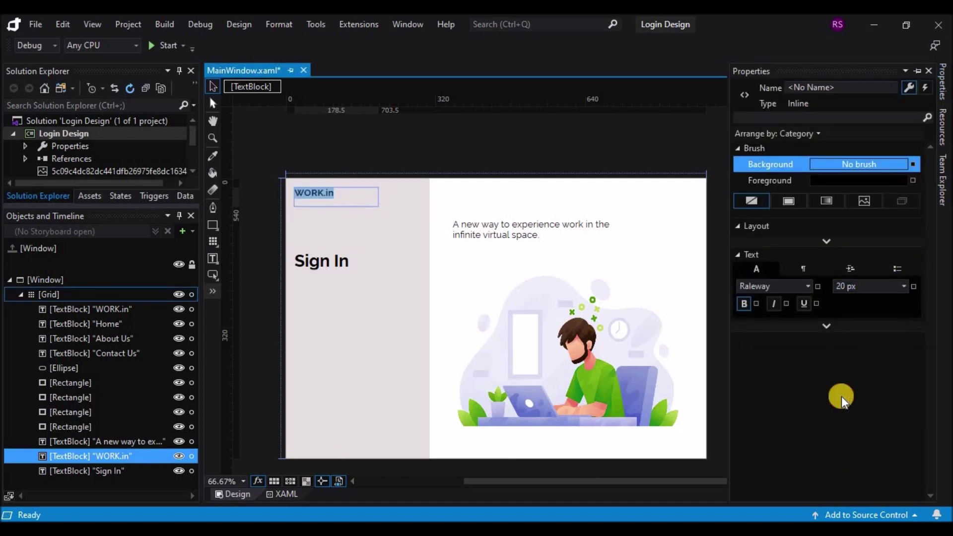
pyautogui.click(904, 287)
pyautogui.click(861, 410)
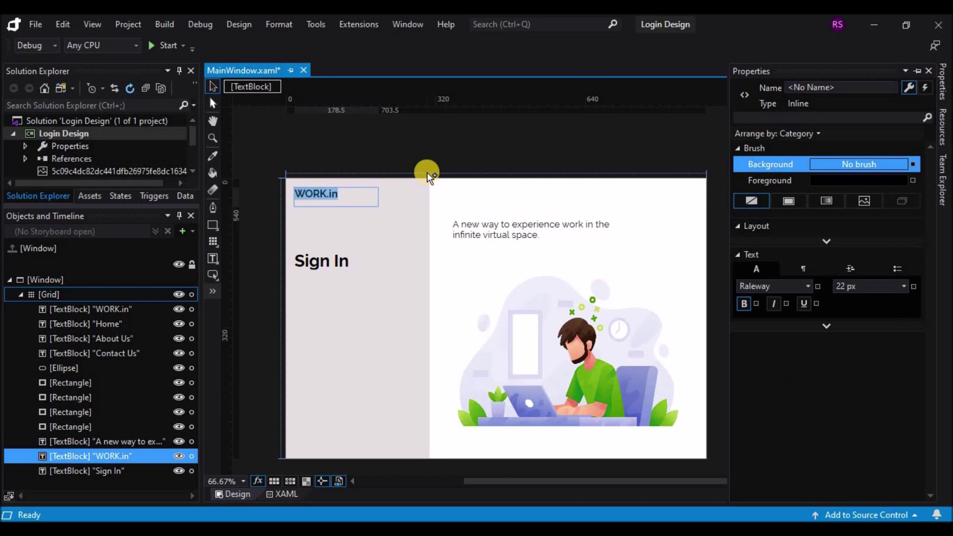
pyautogui.click(213, 87)
pyautogui.click(311, 130)
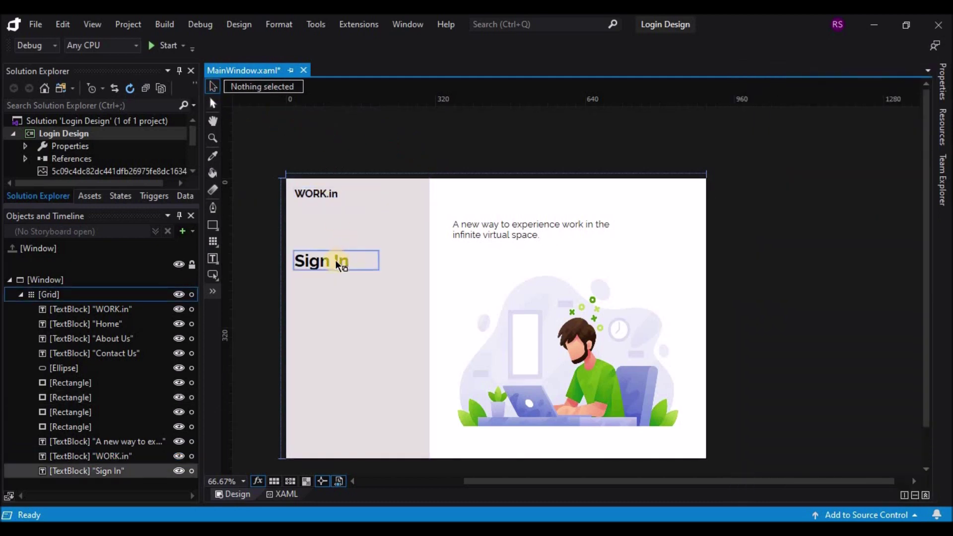
# Move the "Sign In" heading slightly upward in the login panel.
pyautogui.click(335, 255)
pyautogui.moveTo(323, 257); pyautogui.dragTo(322, 250)
pyautogui.click(250, 196)
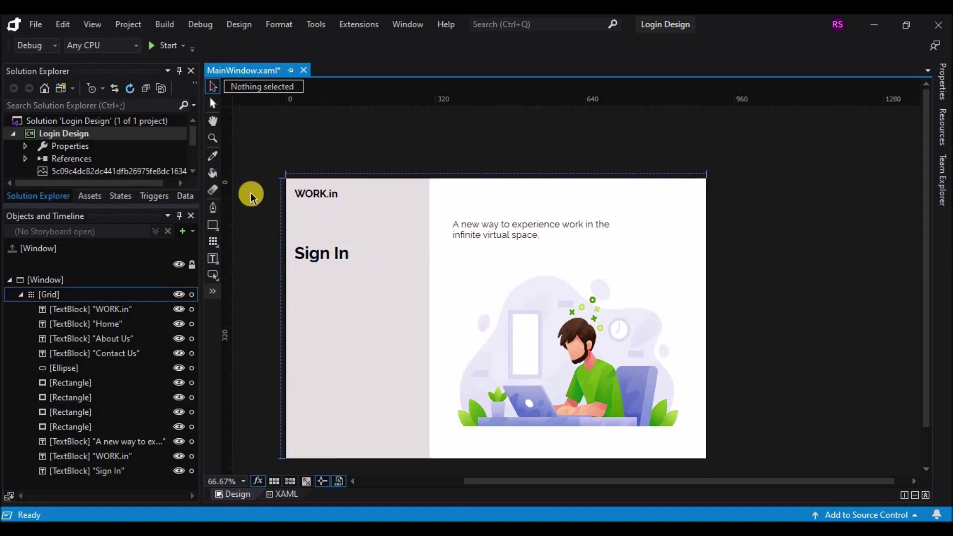
# Draw a TextBox about 242.5 by 39 px below the "Sign In" heading.
pyautogui.rightClick(213, 225)
pyautogui.rightClick(213, 258)
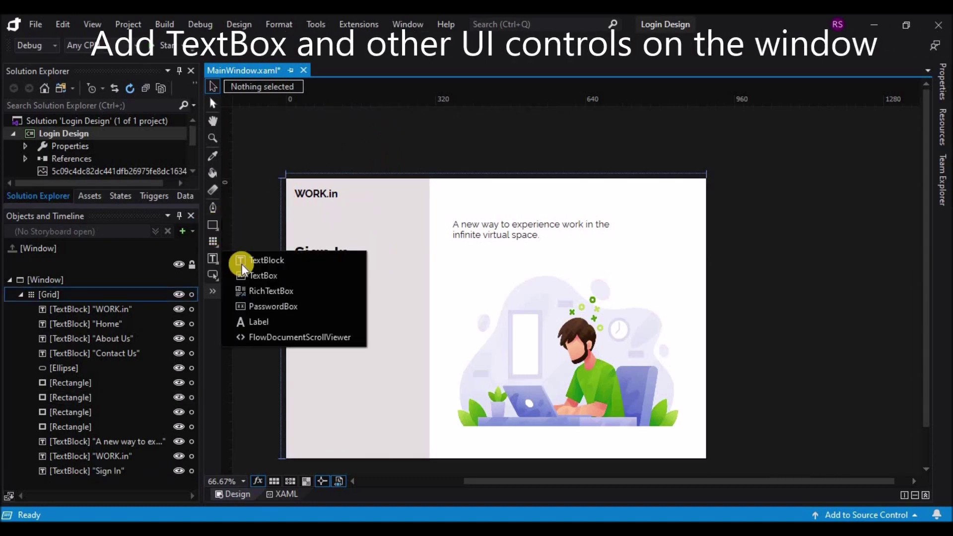
pyautogui.click(256, 277)
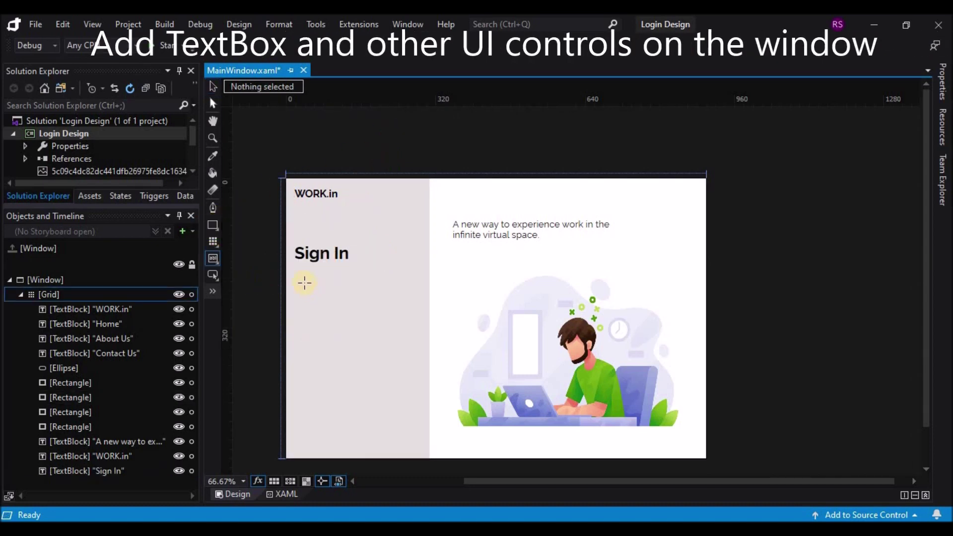
pyautogui.moveTo(297, 279); pyautogui.dragTo(408, 296)
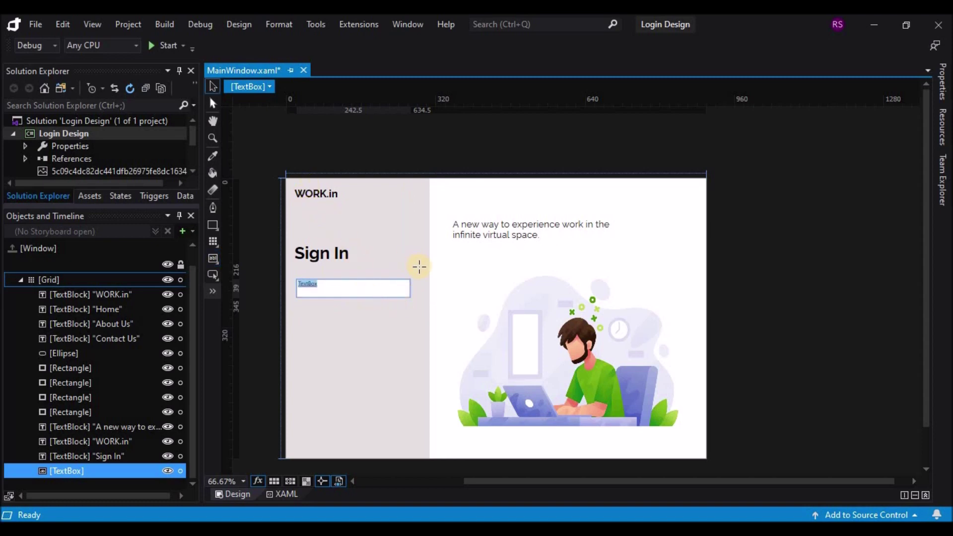
# Format the new TextBox's text as Raleway at 20 px.
pyautogui.click(945, 87)
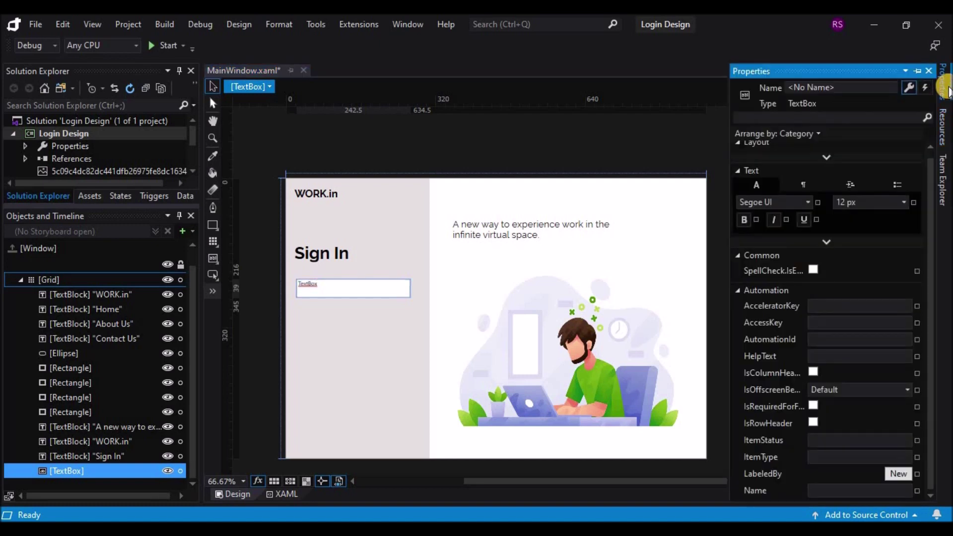
pyautogui.scroll(1, 840, 324)
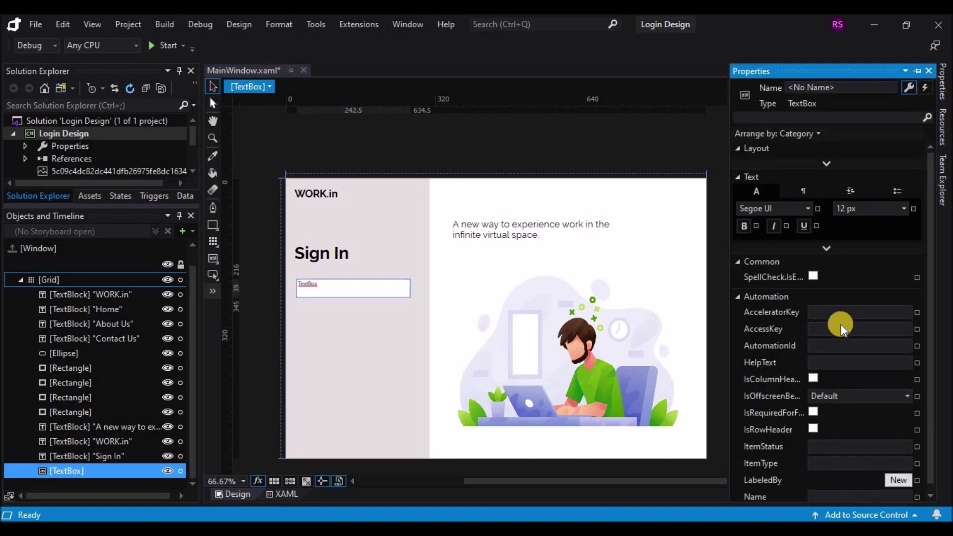
pyautogui.click(810, 209)
pyautogui.scroll(3, 799, 228)
pyautogui.click(789, 228)
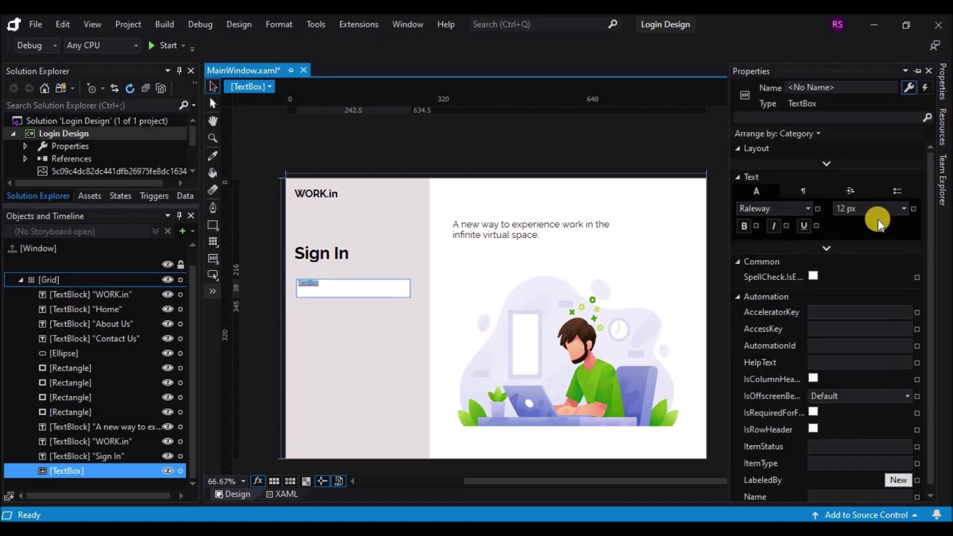
pyautogui.click(899, 208)
pyautogui.click(853, 318)
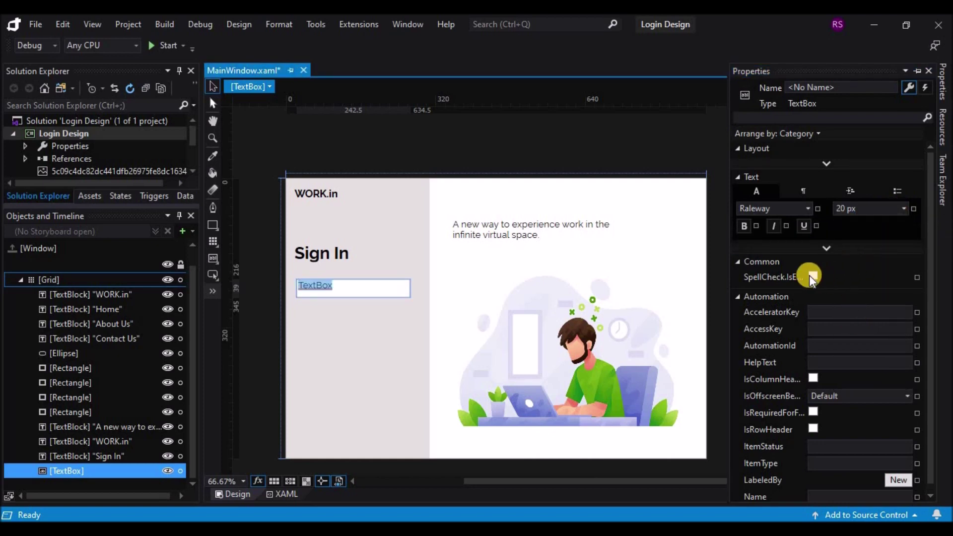
pyautogui.click(850, 288)
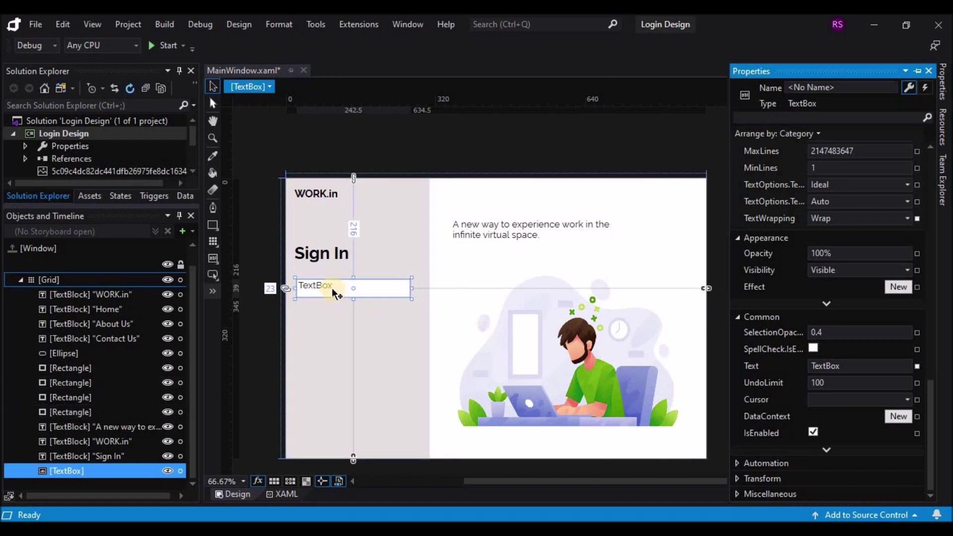
# Duplicate the TextBox directly below the original and set the upper box's text to "Username".
pyautogui.moveTo(331, 287); pyautogui.dragTo(335, 322)
pyautogui.click(329, 352)
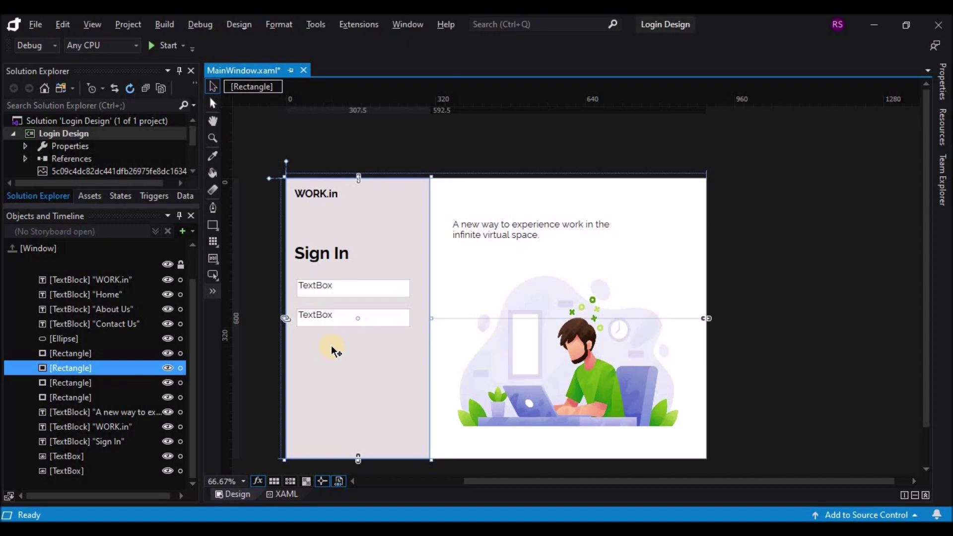
pyautogui.click(330, 284)
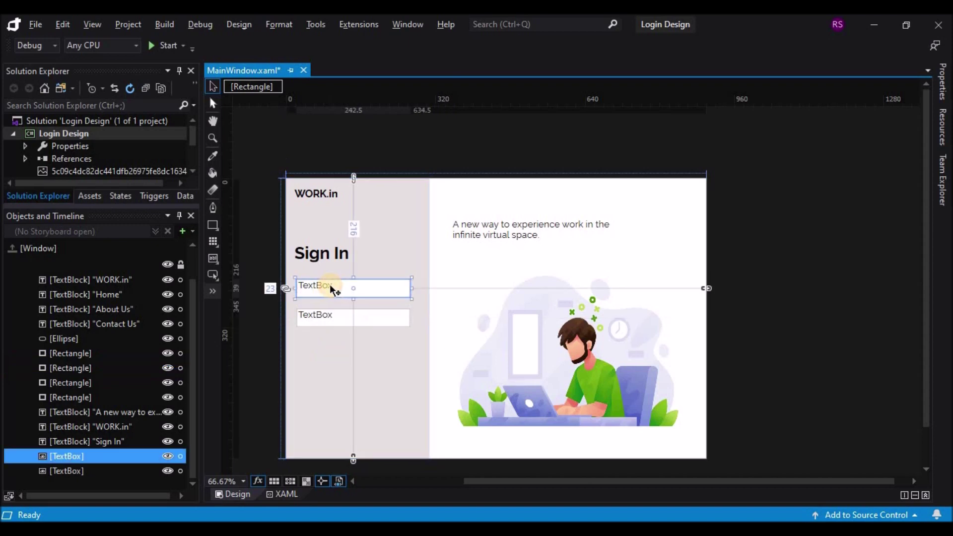
pyautogui.click(942, 86)
pyautogui.scroll(-5, 843, 323)
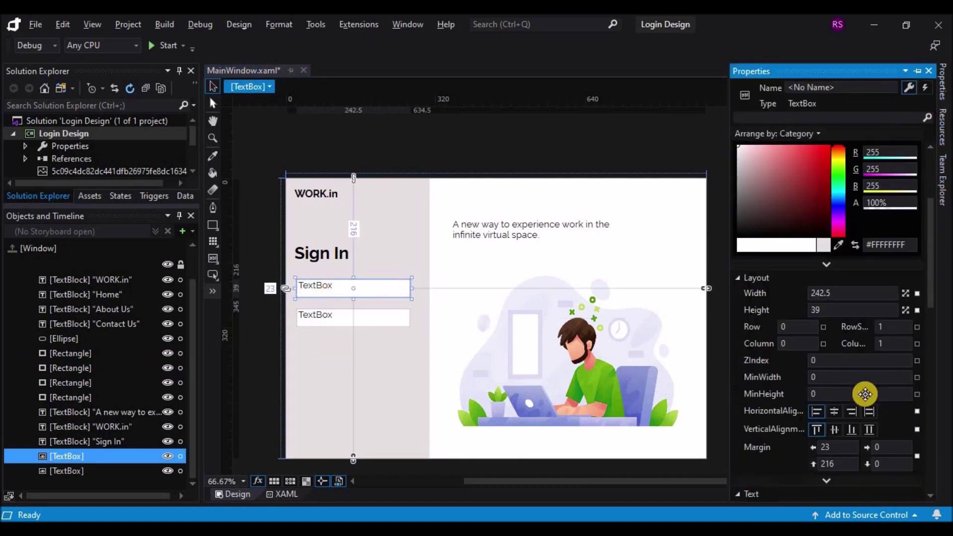
pyautogui.scroll(-10, 864, 395)
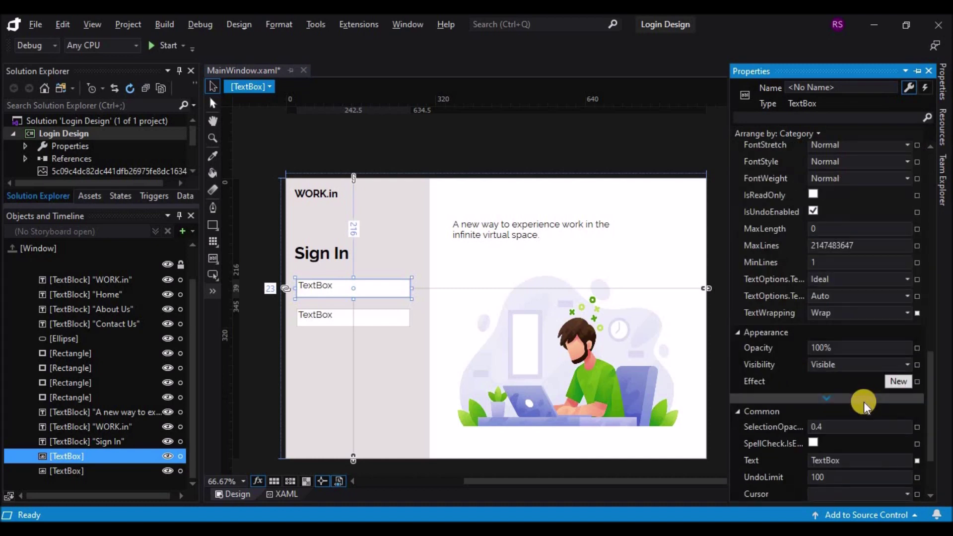
pyautogui.moveTo(851, 391); pyautogui.dragTo(796, 394)
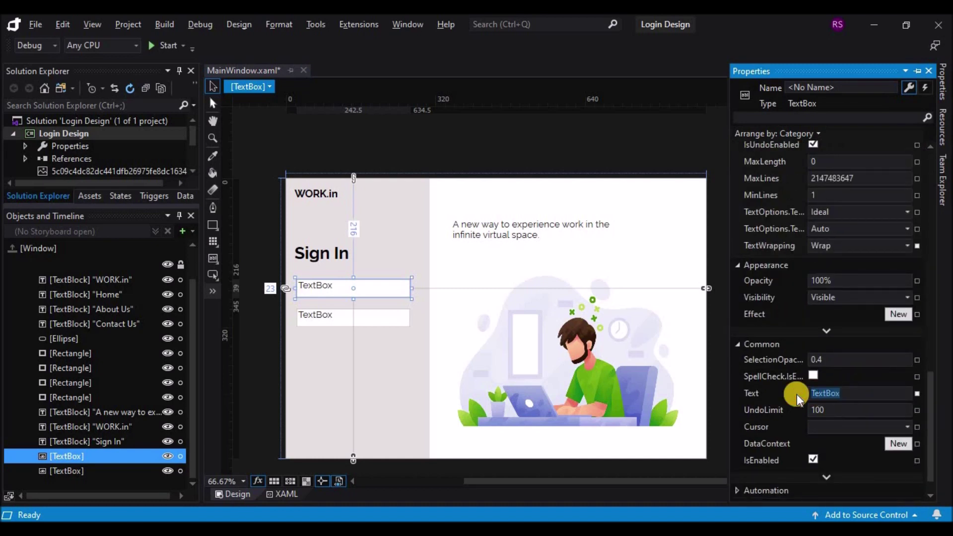
pyautogui.write('Username')
pyautogui.click(333, 317)
pyautogui.doubleClick(329, 316)
pyautogui.click(942, 98)
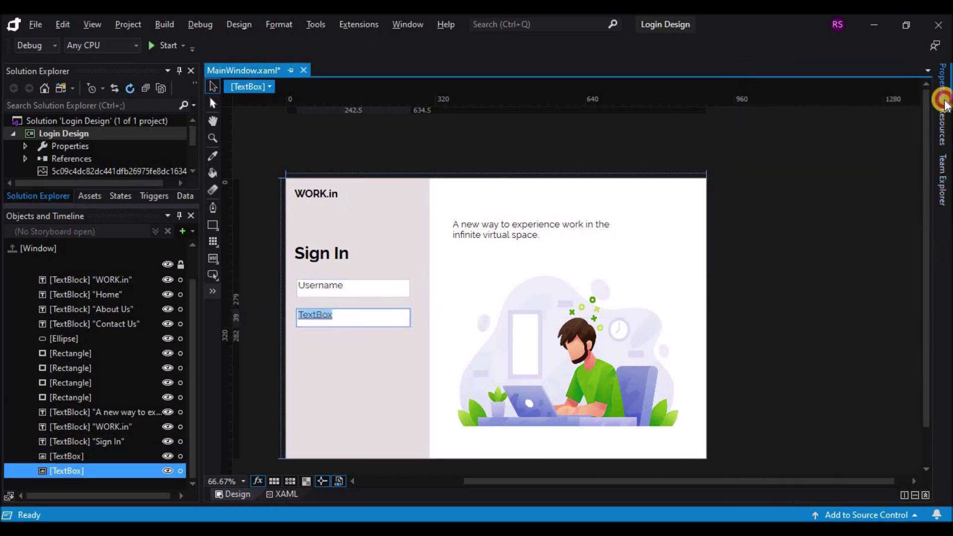
pyautogui.scroll(2, 827, 399)
pyautogui.scroll(-3, 828, 412)
pyautogui.scroll(3, 829, 428)
pyautogui.click(713, 281)
pyautogui.click(942, 82)
pyautogui.scroll(-3, 866, 424)
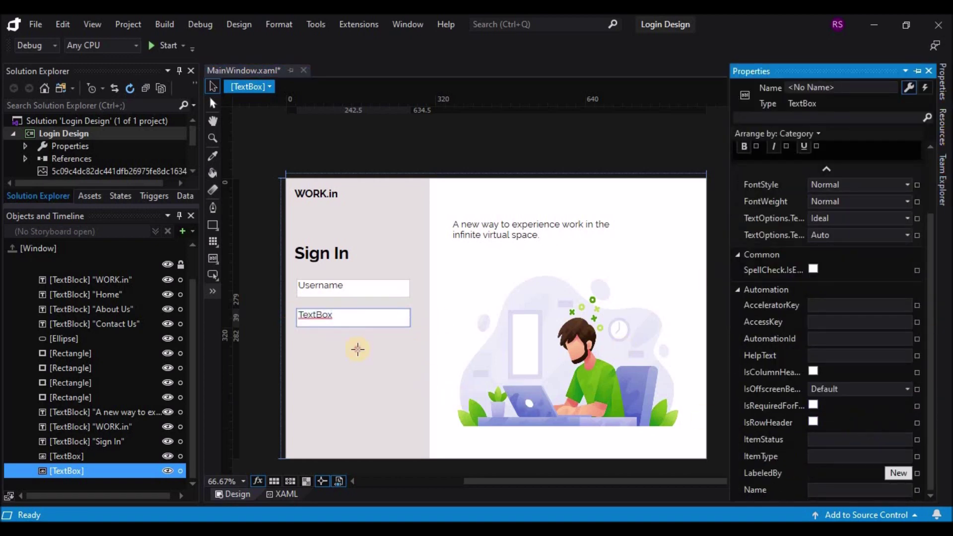
# Set the lower TextBox's Text property to "Password".
pyautogui.click(355, 323)
pyautogui.click(942, 82)
pyautogui.scroll(-2, 854, 375)
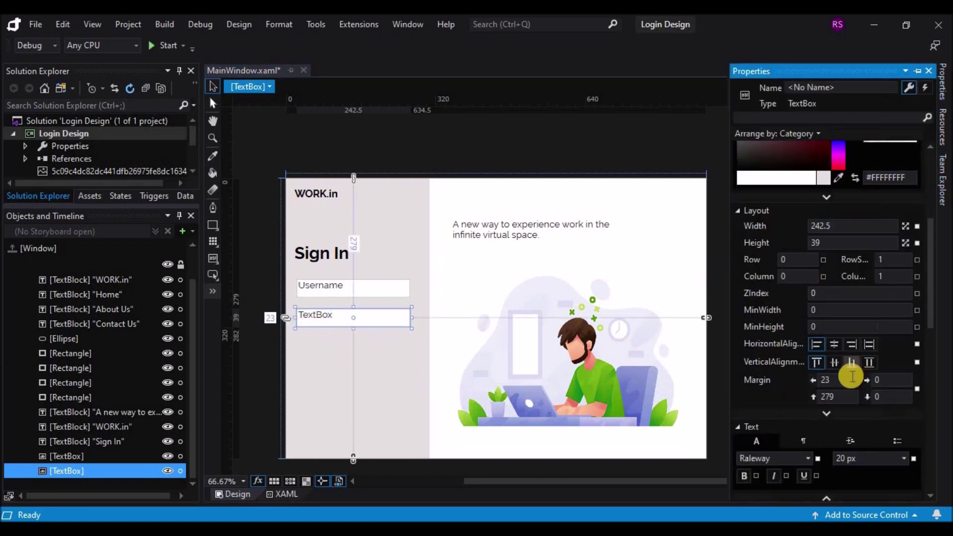
pyautogui.scroll(-10, 854, 376)
pyautogui.click(846, 367)
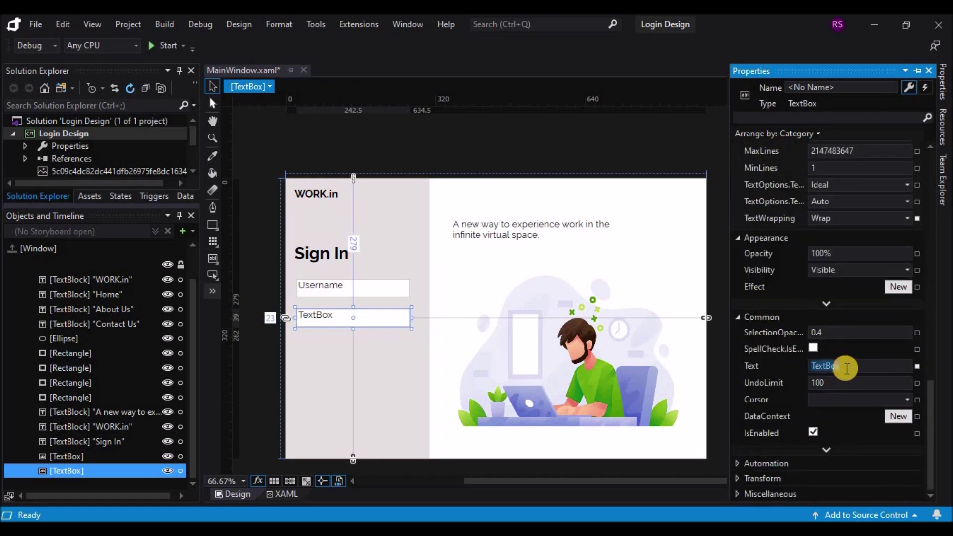
pyautogui.write('Password')
pyautogui.click(387, 344)
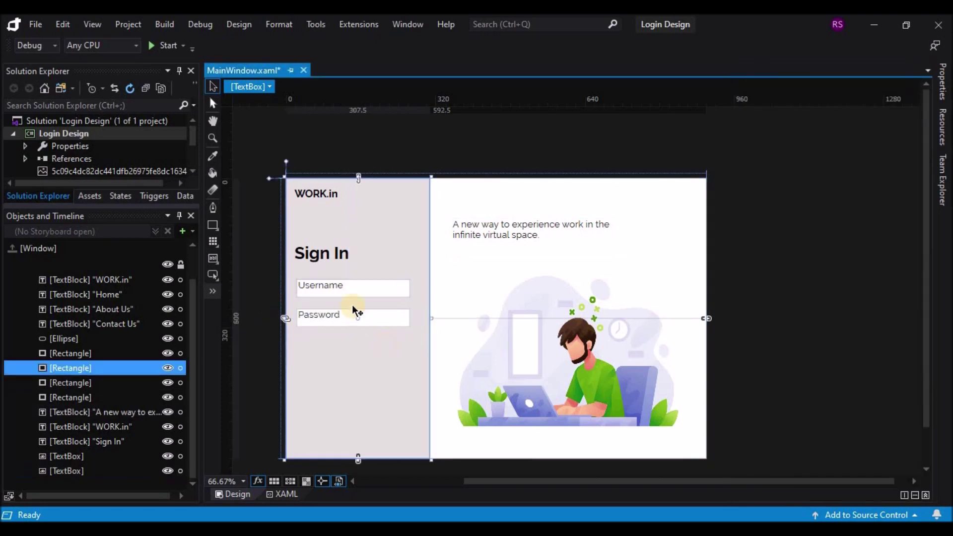
pyautogui.click(349, 293)
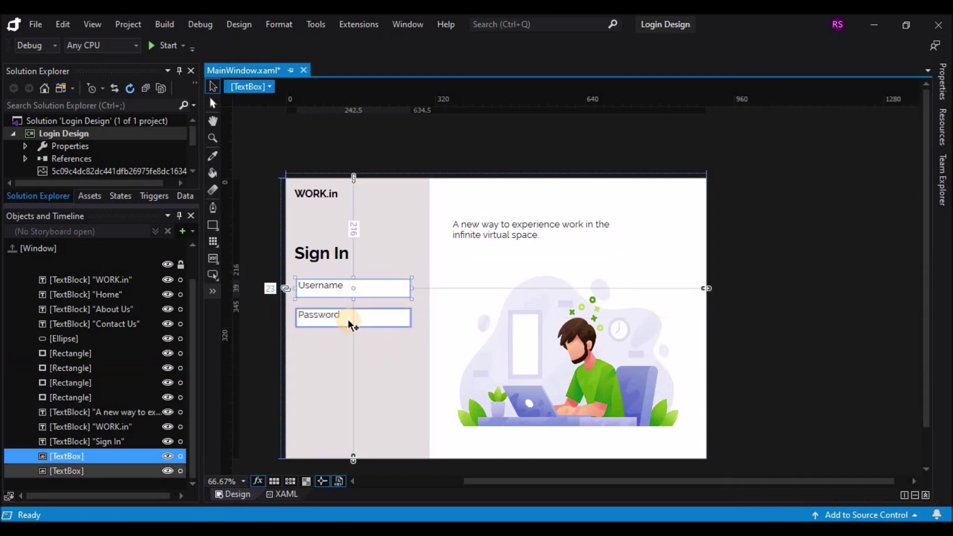
pyautogui.keyDown('shift'); pyautogui.click(347, 319); pyautogui.keyUp('shift')
pyautogui.click(367, 355)
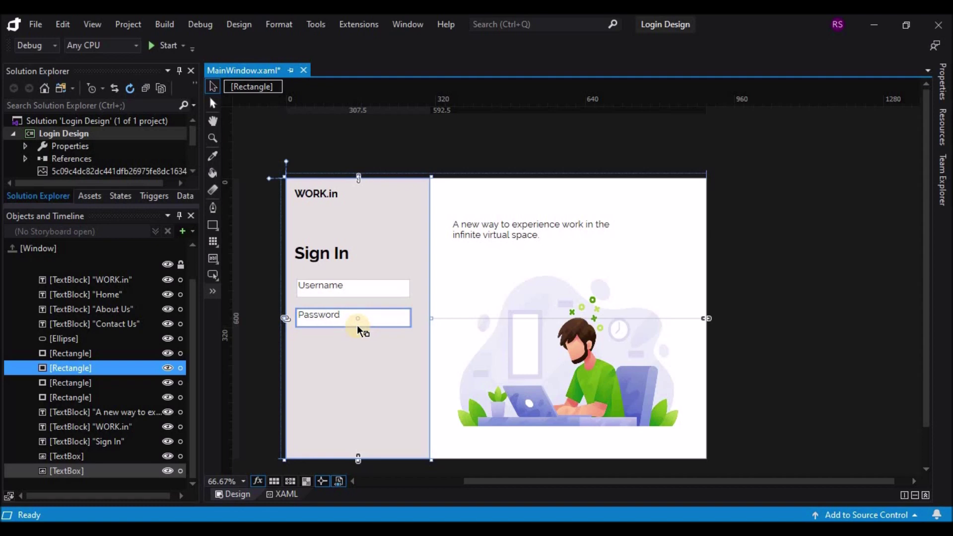
# Draw a Button about 242.5 by 37.5 px below the Password box, aligned with the text boxes.
pyautogui.rightClick(214, 225)
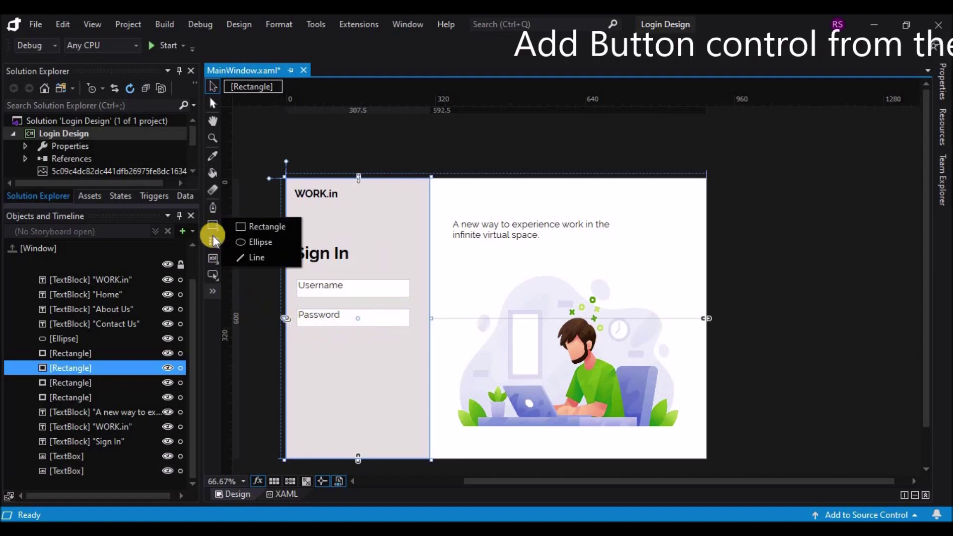
pyautogui.rightClick(213, 274)
pyautogui.click(246, 274)
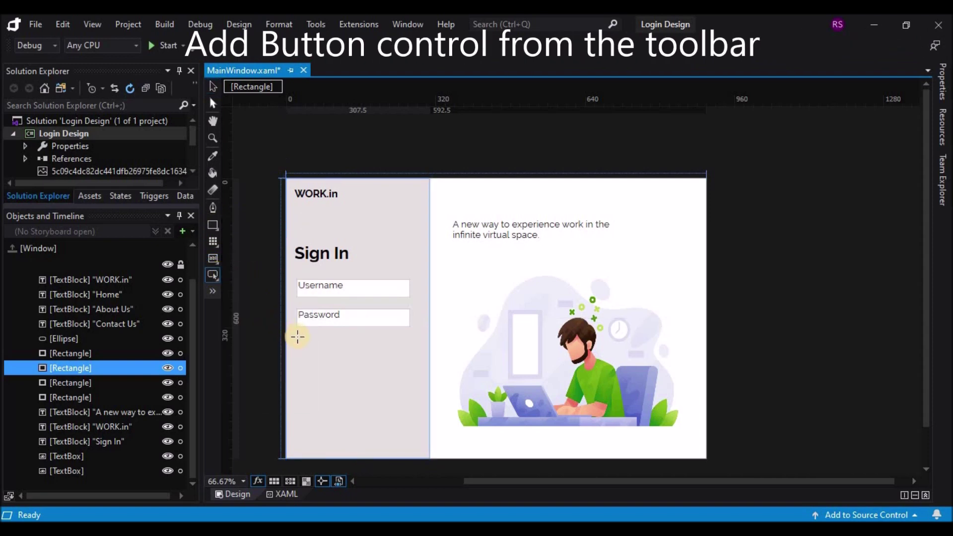
pyautogui.moveTo(297, 337); pyautogui.dragTo(409, 354)
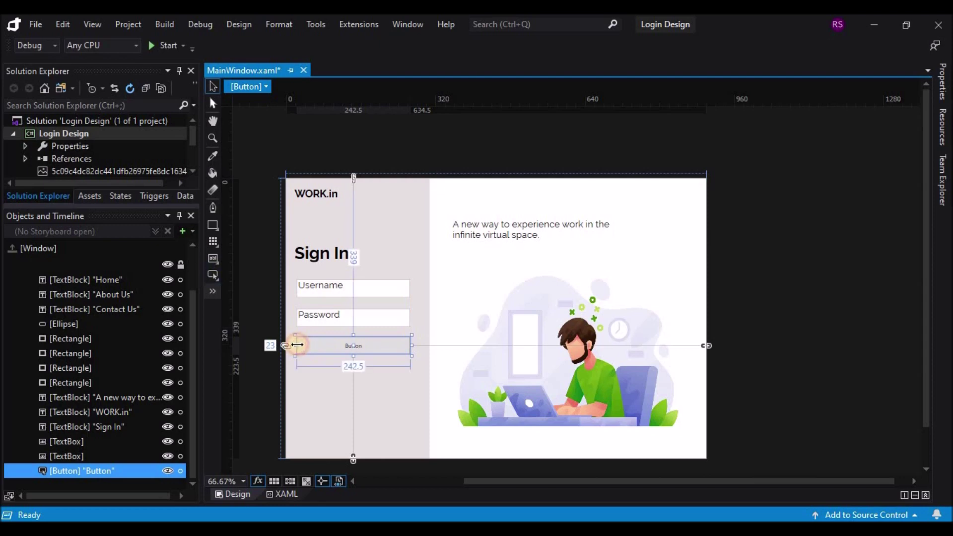
# Give the button a blue background of #FF273FC1 and a white foreground.
pyautogui.click(329, 349)
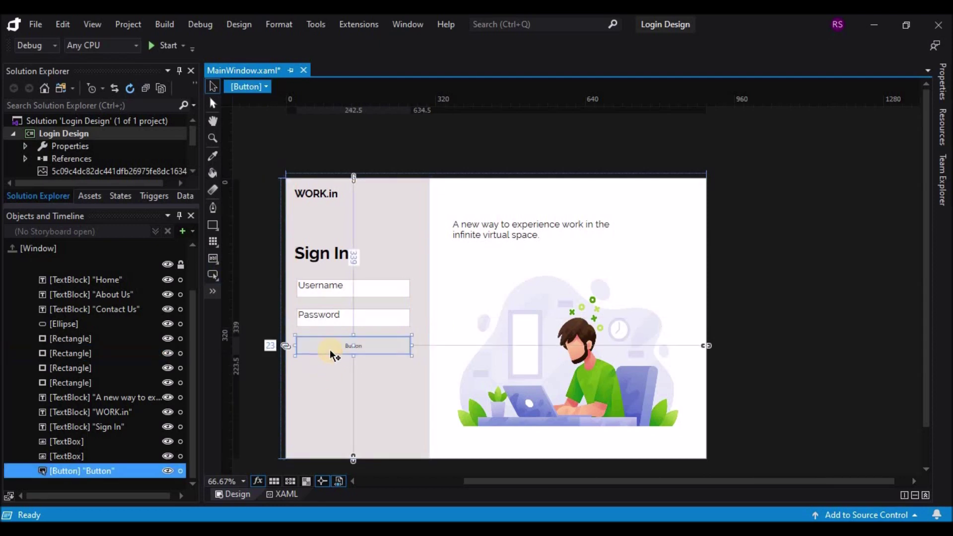
pyautogui.moveTo(940, 94)
pyautogui.click(838, 346)
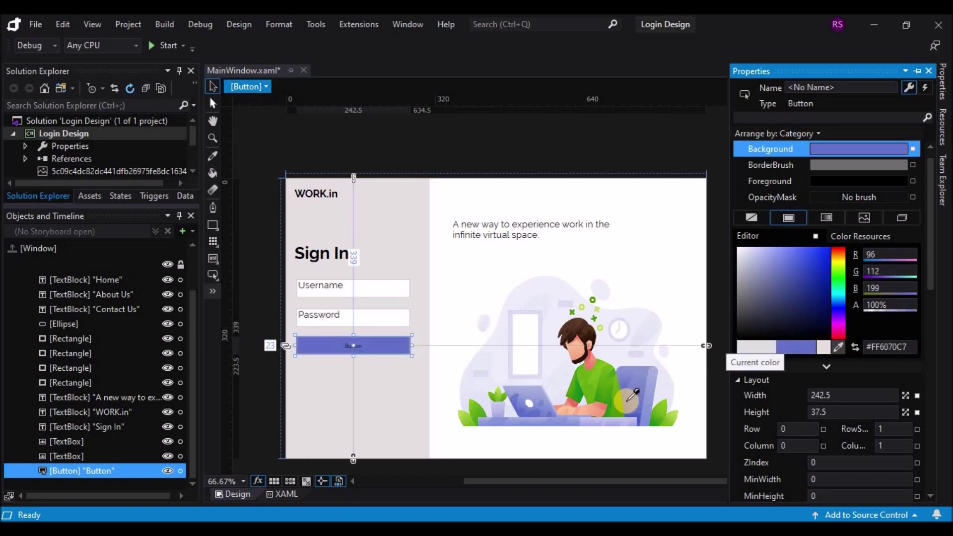
pyautogui.moveTo(811, 280); pyautogui.dragTo(811, 273)
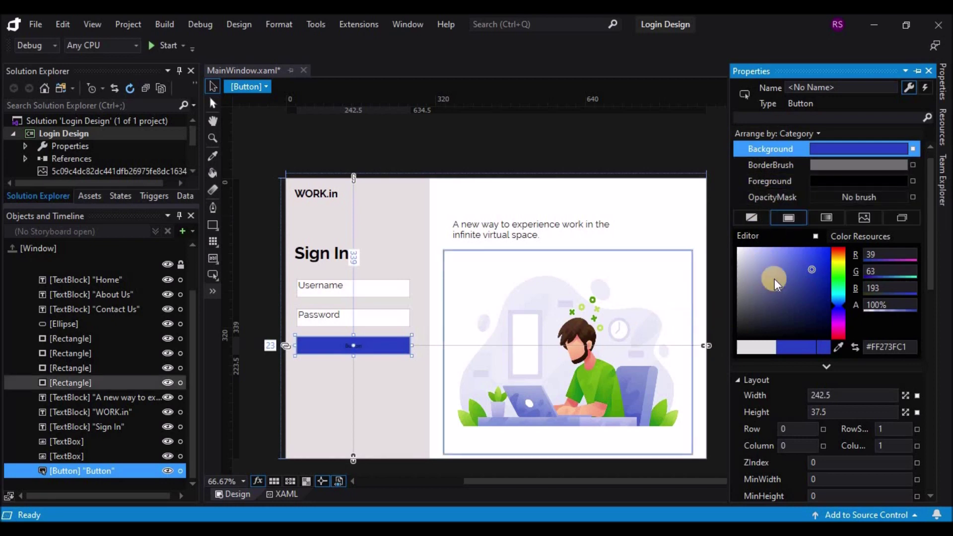
pyautogui.scroll(1, 776, 248)
pyautogui.click(783, 197)
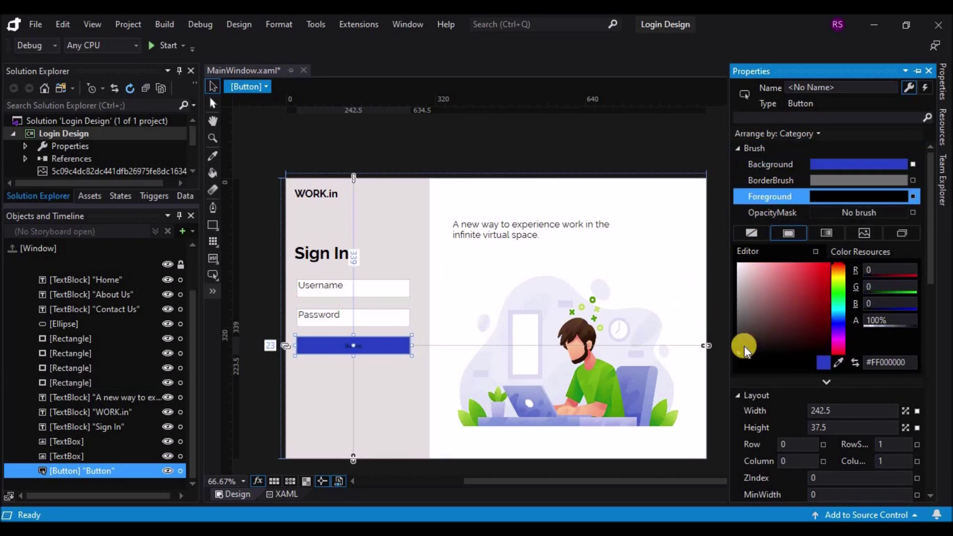
pyautogui.click(731, 300)
# Change the button's caption to "SIGN IN".
pyautogui.doubleClick(365, 346)
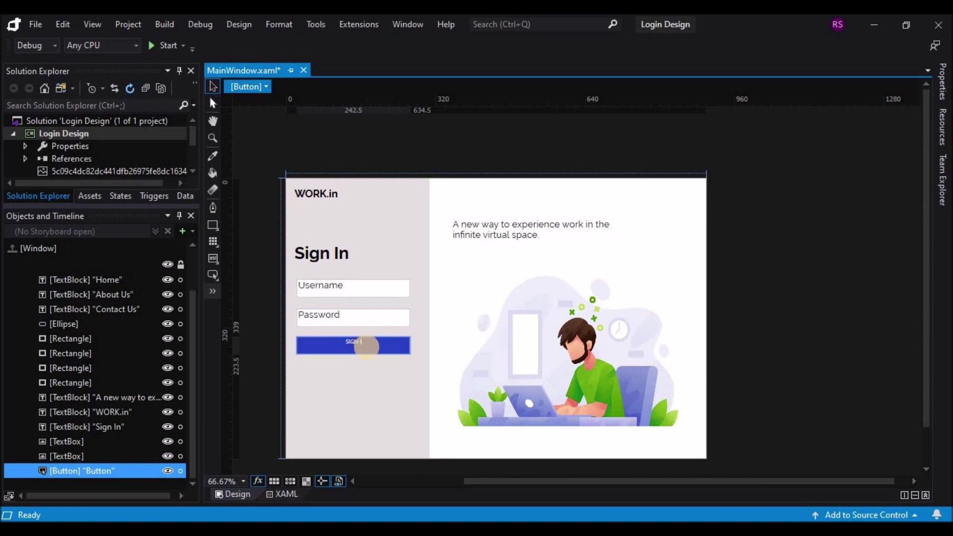
pyautogui.click(212, 86)
pyautogui.click(375, 347)
pyautogui.click(386, 149)
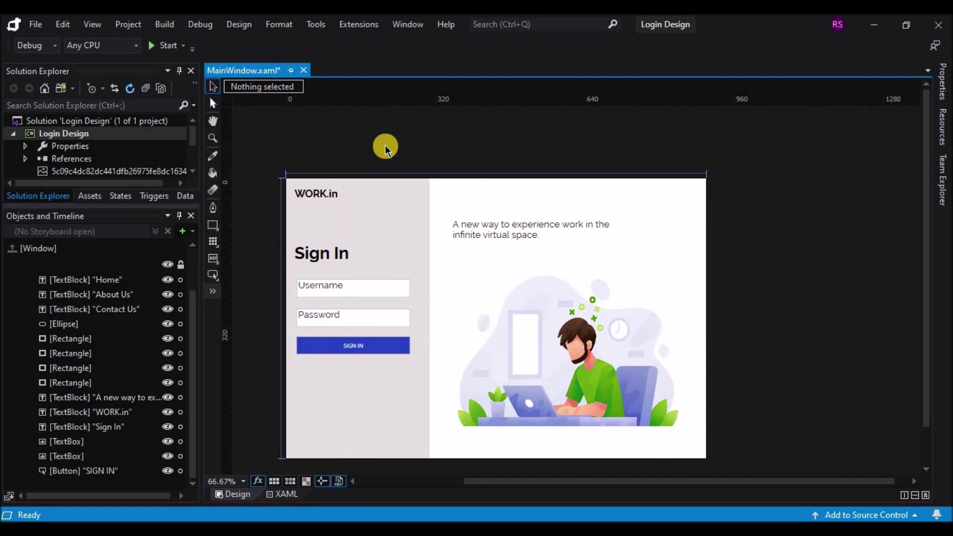
# Duplicate the WORK.in text block and place the copy at the bottom of the login panel with a top margin of about 559.4.
pyautogui.click(321, 198)
pyautogui.hotkey('ctrl', 'c')
pyautogui.hotkey('ctrl', 'v')
pyautogui.moveTo(321, 198); pyautogui.dragTo(317, 450)
# Set the font size of the copied WORK.in text block at the bottom of the login panel to 14 px.
pyautogui.doubleClick(314, 449)
pyautogui.press('Escape')
pyautogui.click(323, 427)
pyautogui.click(320, 445)
pyautogui.click(941, 85)
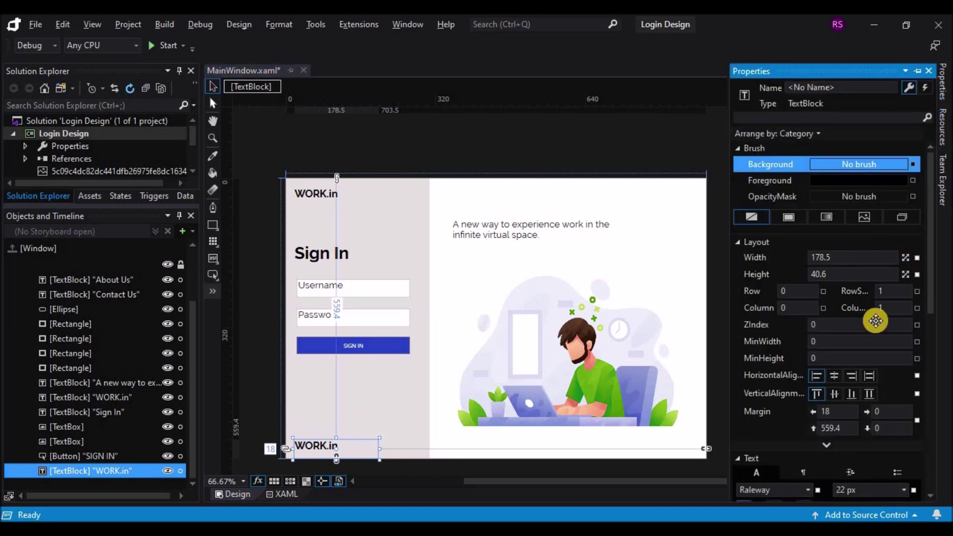
pyautogui.scroll(-4, 904, 349)
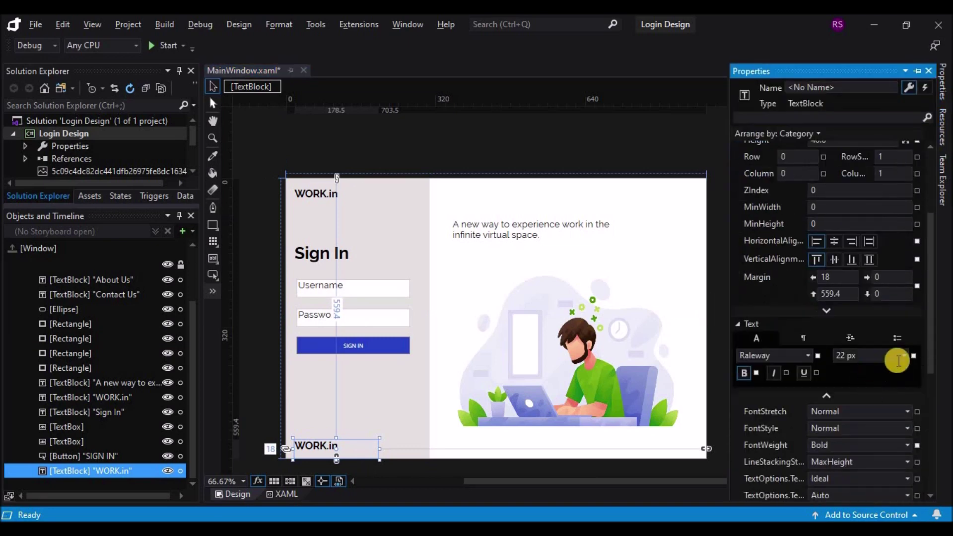
pyautogui.click(899, 356)
pyautogui.click(866, 426)
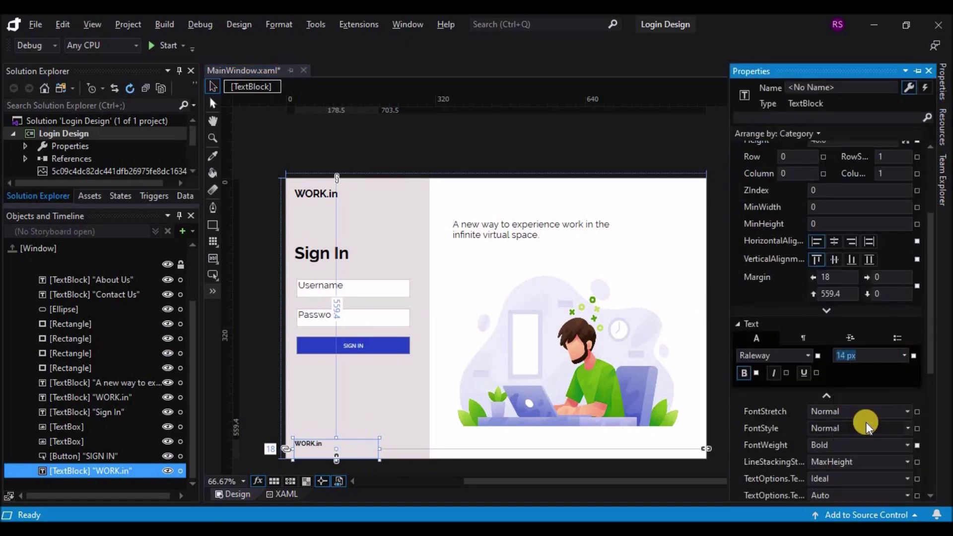
# Change the copied text block to "Don't have an account ? Sign up" and resize it to one line about 219 px wide.
pyautogui.doubleClick(331, 450)
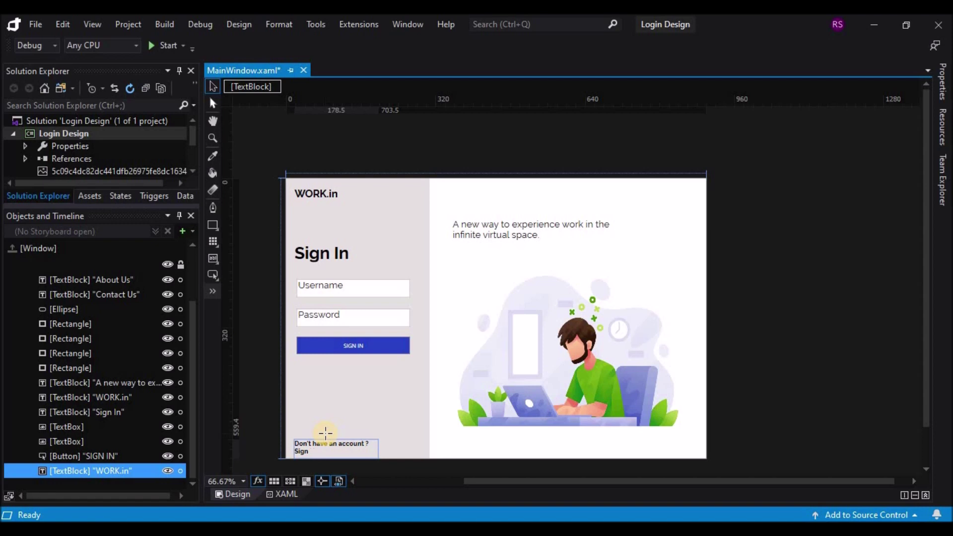
pyautogui.click(376, 449)
pyautogui.moveTo(391, 450); pyautogui.dragTo(398, 449)
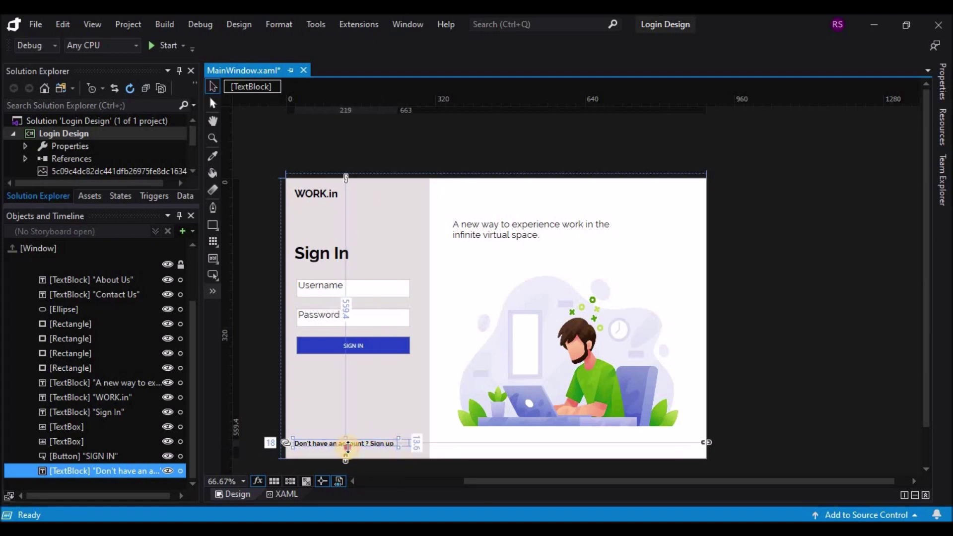
pyautogui.moveTo(347, 453); pyautogui.dragTo(347, 449)
pyautogui.click(383, 421)
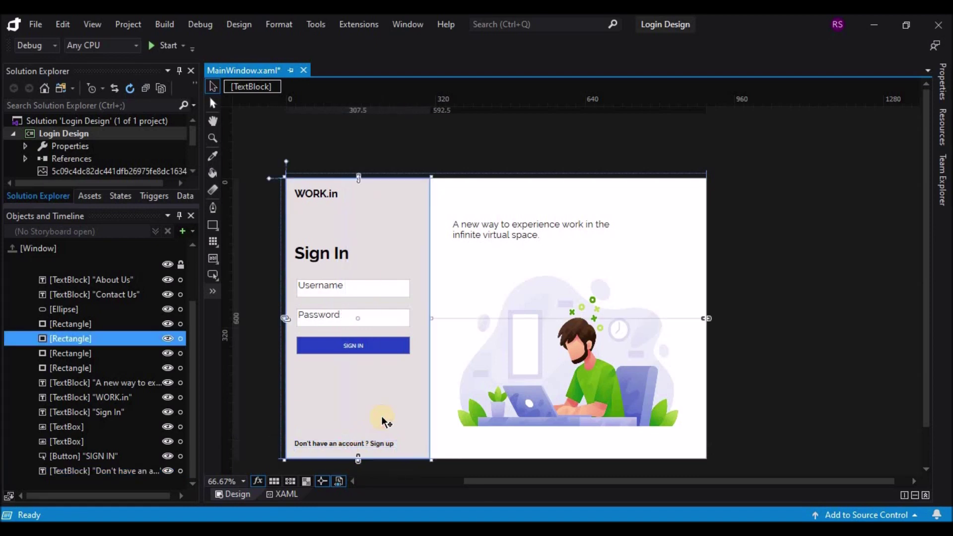
pyautogui.click(751, 211)
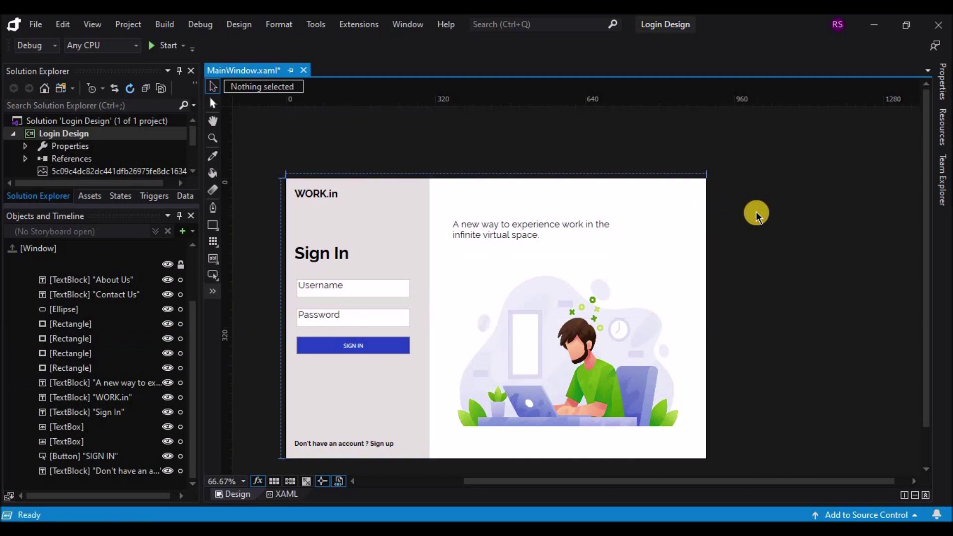
# Create a new storyboard resource named Storyboard1 for the window.
pyautogui.click(388, 347)
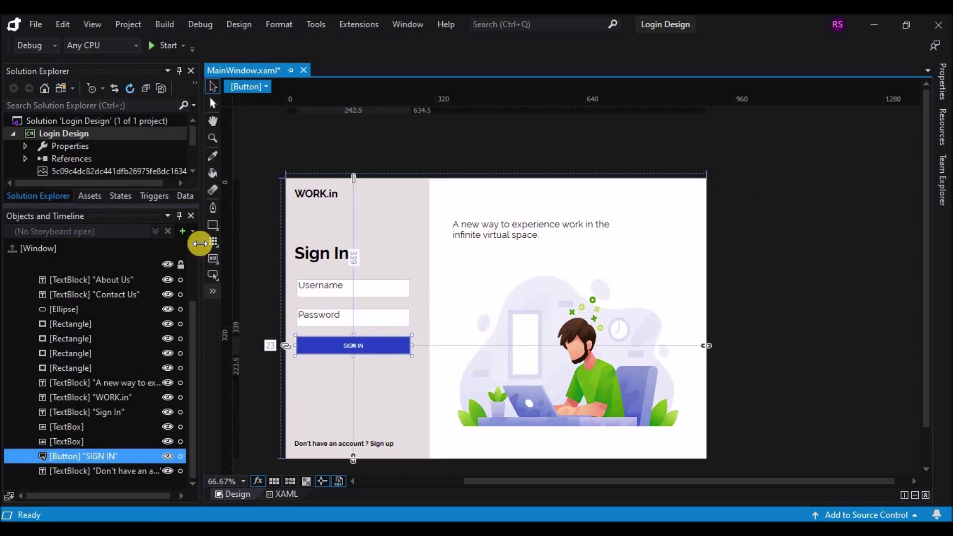
pyautogui.click(168, 217)
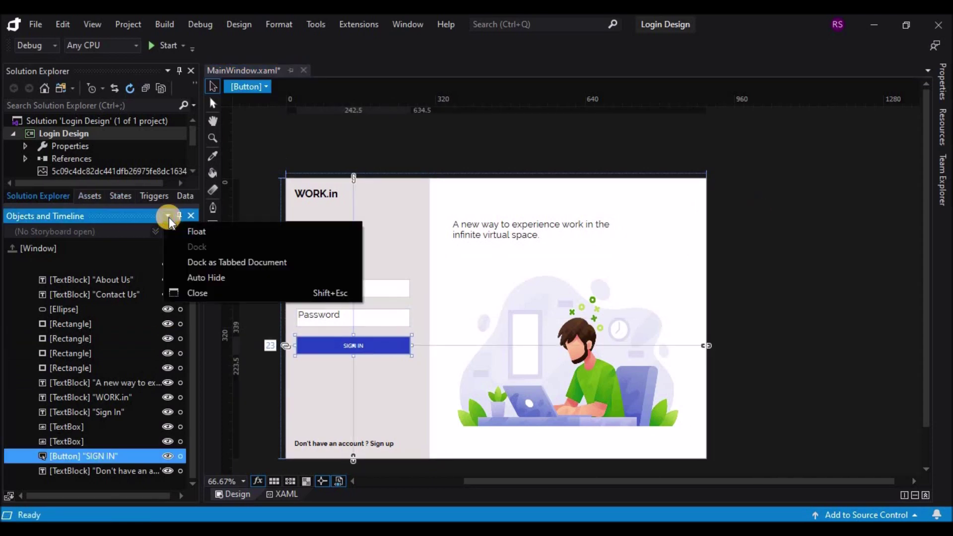
pyautogui.click(263, 163)
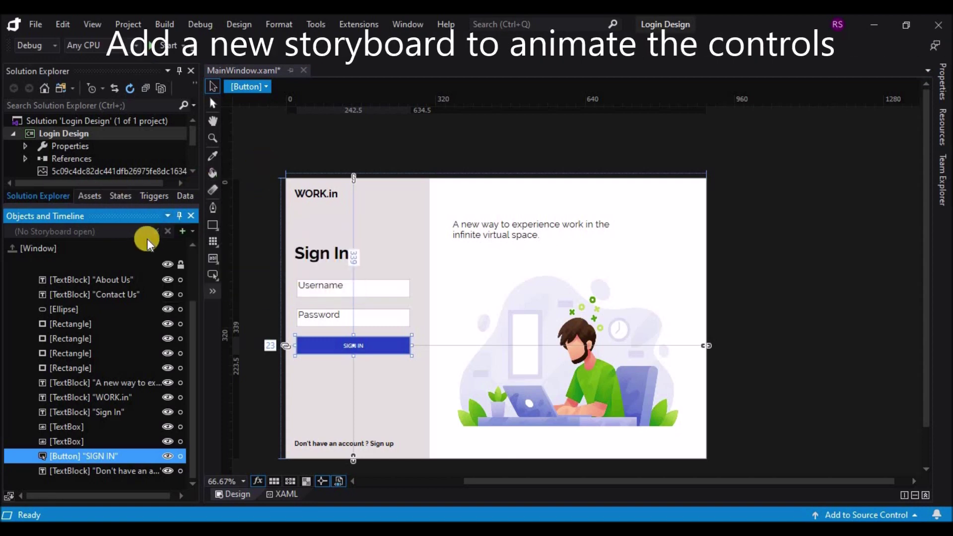
pyautogui.click(182, 231)
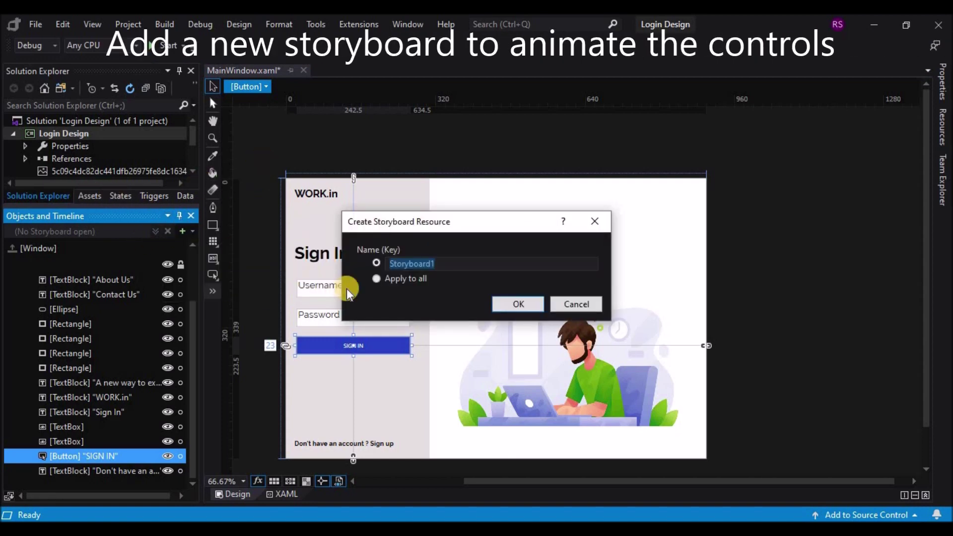
pyautogui.click(518, 303)
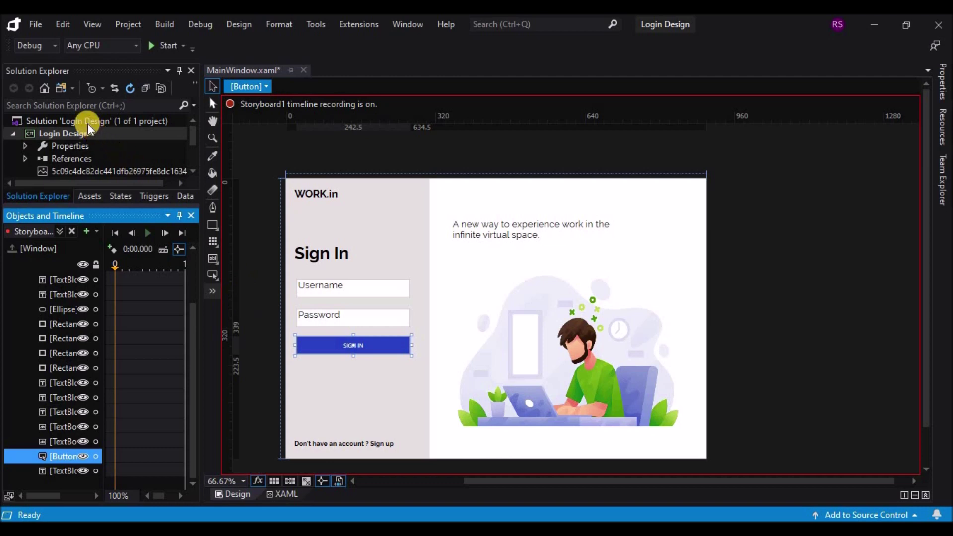
# Change the Window Loaded trigger so that Storyboard1 begins on the SIGN IN button's Click event.
pyautogui.click(154, 197)
pyautogui.click(85, 100)
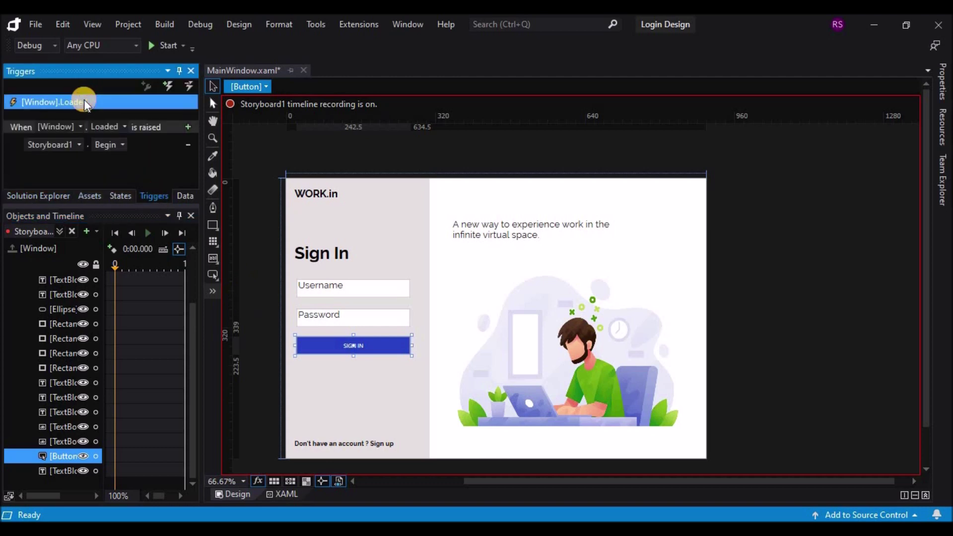
pyautogui.click(80, 126)
pyautogui.click(76, 153)
pyautogui.click(112, 125)
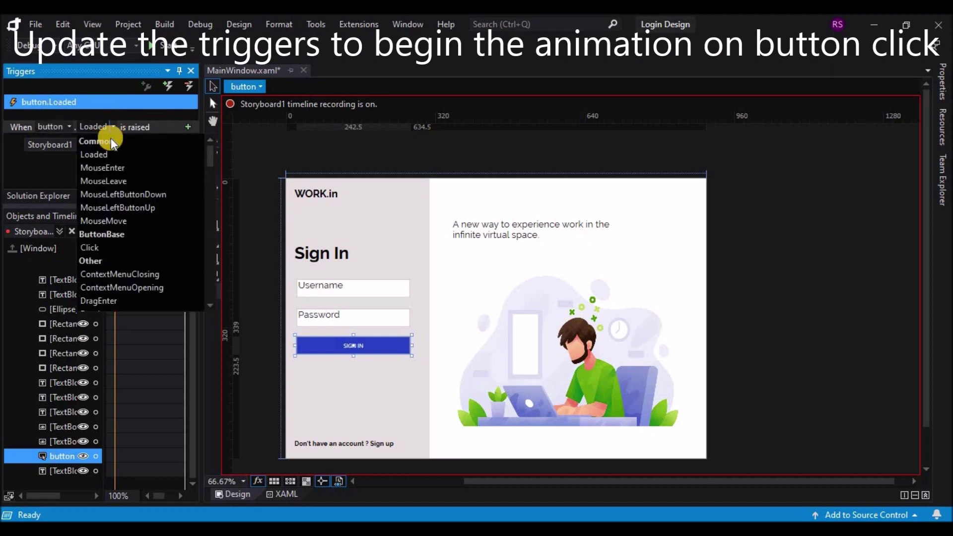
pyautogui.click(97, 246)
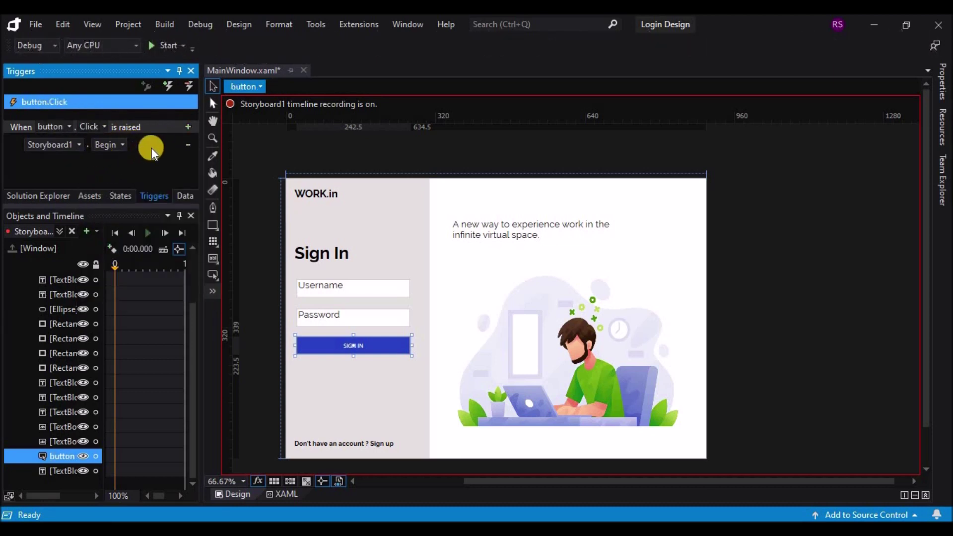
pyautogui.click(189, 126)
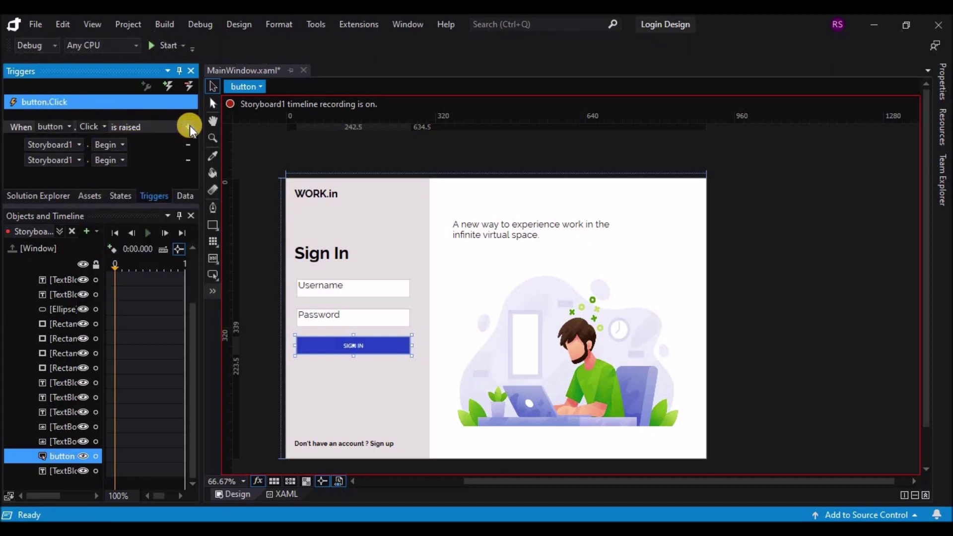
pyautogui.click(189, 160)
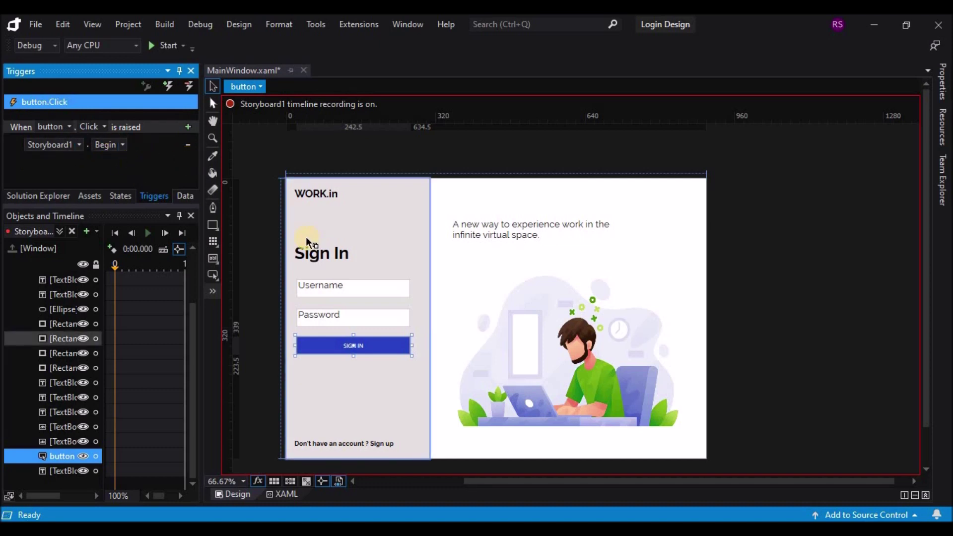
# Set the visibility of the login panel's six texts, text boxes and button to Hidden at the storyboard's 0:00.000 keyframe.
pyautogui.click(413, 253)
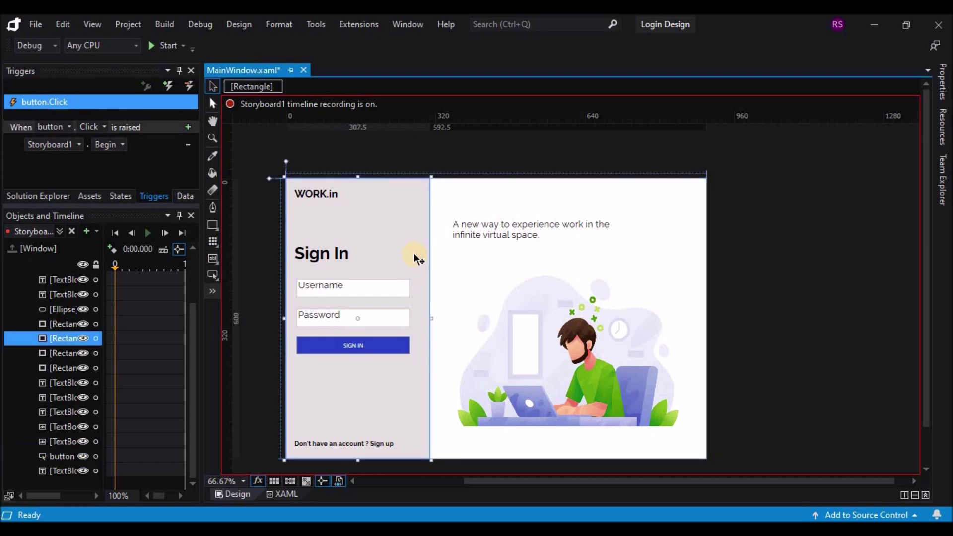
pyautogui.click(392, 348)
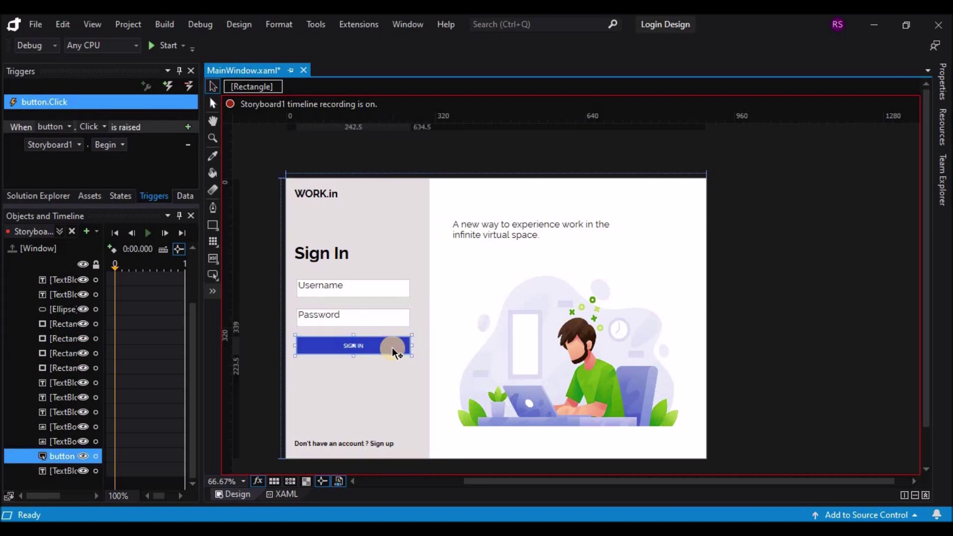
pyautogui.keyDown('ctrl'); pyautogui.click(388, 316); pyautogui.keyUp('ctrl')
pyautogui.keyDown('ctrl'); pyautogui.click(382, 290); pyautogui.keyUp('ctrl')
pyautogui.keyDown('ctrl'); pyautogui.click(317, 252); pyautogui.keyUp('ctrl')
pyautogui.keyDown('ctrl'); pyautogui.click(325, 193); pyautogui.keyUp('ctrl')
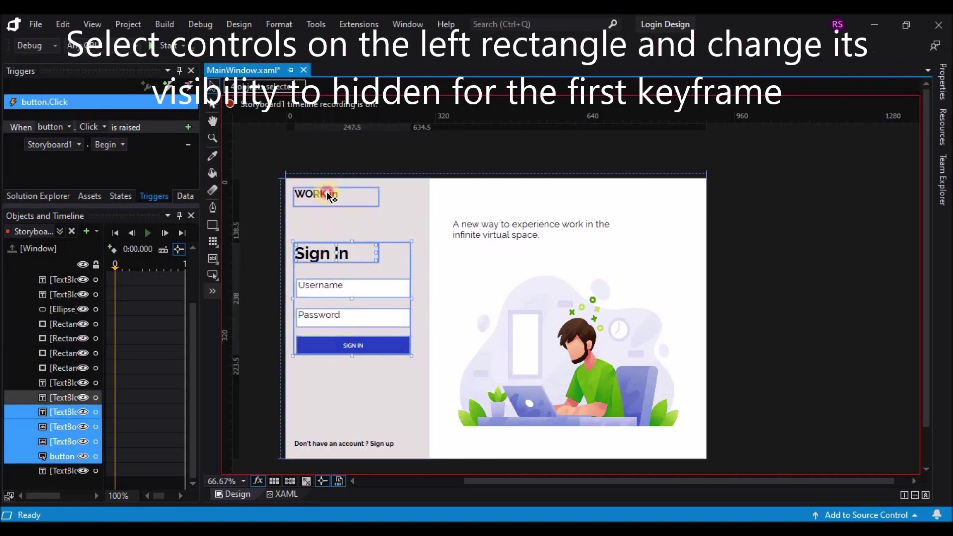
pyautogui.keyDown('ctrl'); pyautogui.click(351, 442); pyautogui.keyUp('ctrl')
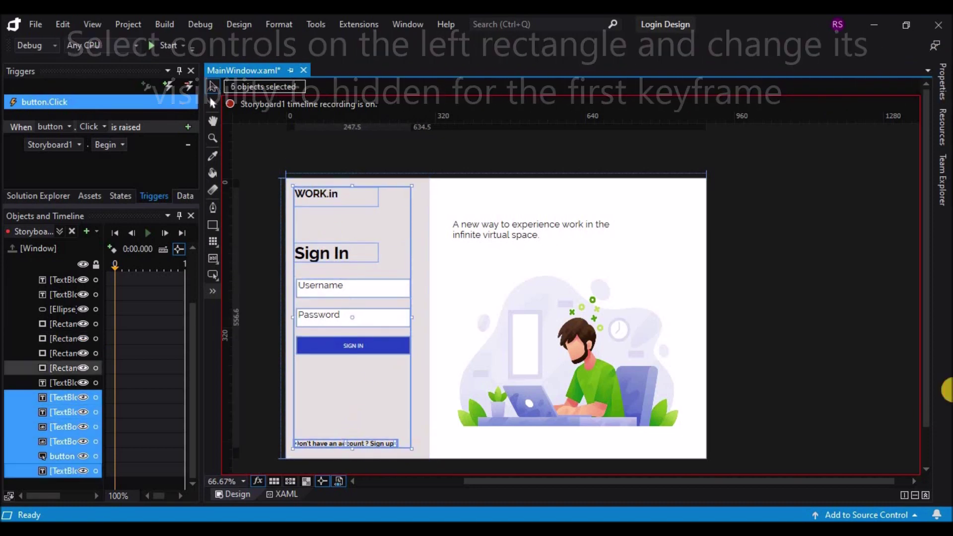
pyautogui.click(940, 93)
pyautogui.moveTo(927, 254)
pyautogui.mouseDown()
pyautogui.moveTo(931, 396)
pyautogui.moveTo(906, 379)
pyautogui.mouseUp()
pyautogui.click(906, 380)
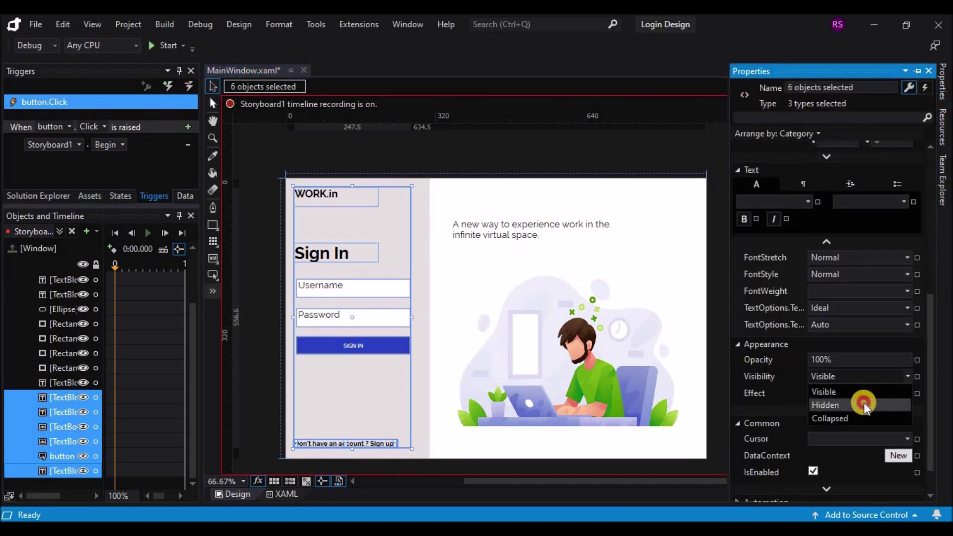
pyautogui.click(863, 403)
# Record a 0:00.000 keyframe for the grey login panel rectangle and narrow it to about 295.5 px from its inner edge.
pyautogui.click(424, 286)
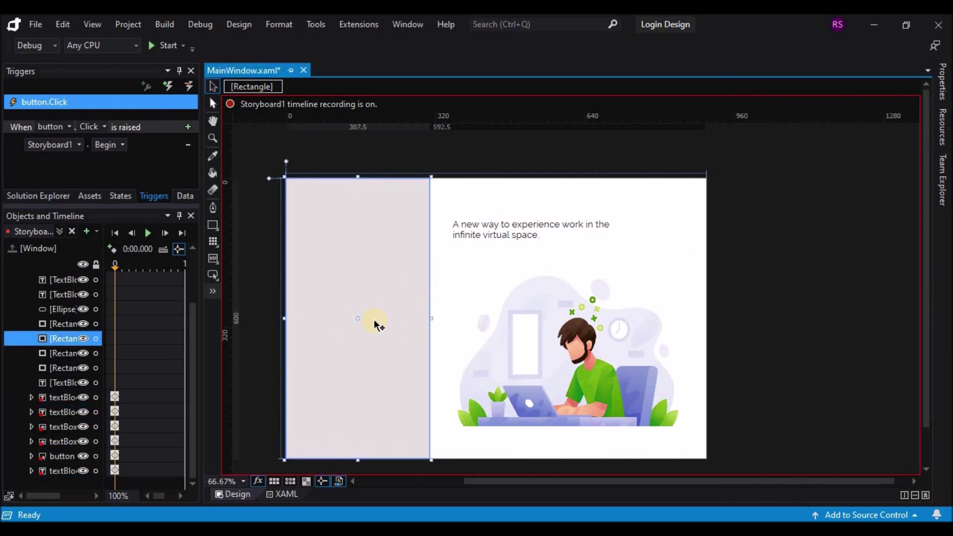
pyautogui.click(111, 250)
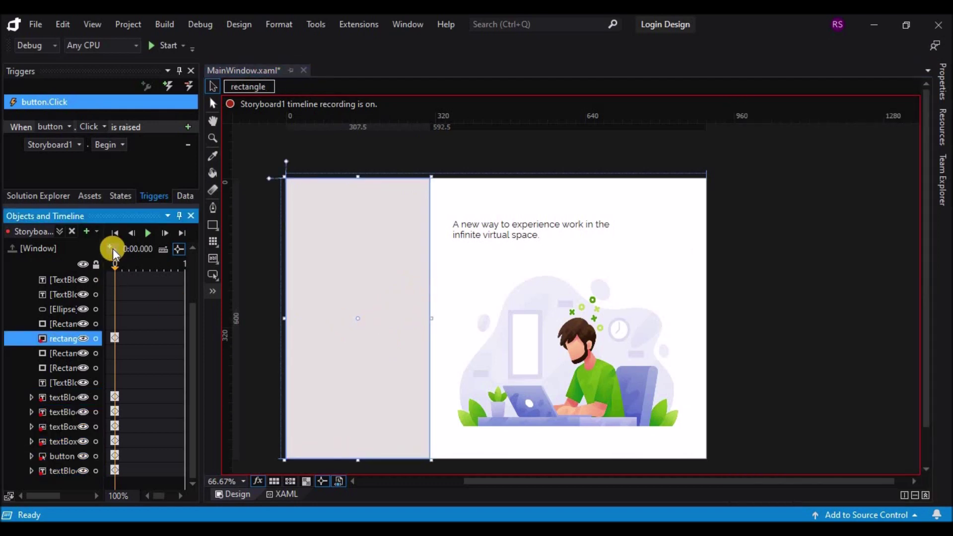
pyautogui.click(429, 319)
# Set the visibility of the tagline text and the illustration to Hidden at the 0:00.000 keyframe.
pyautogui.click(476, 237)
pyautogui.keyDown('shift'); pyautogui.click(495, 261); pyautogui.keyUp('shift')
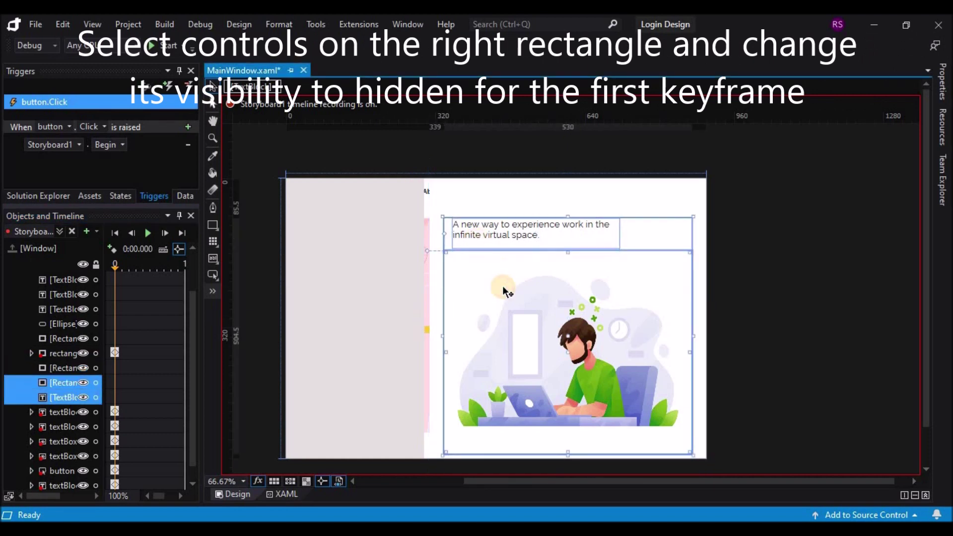
pyautogui.click(942, 81)
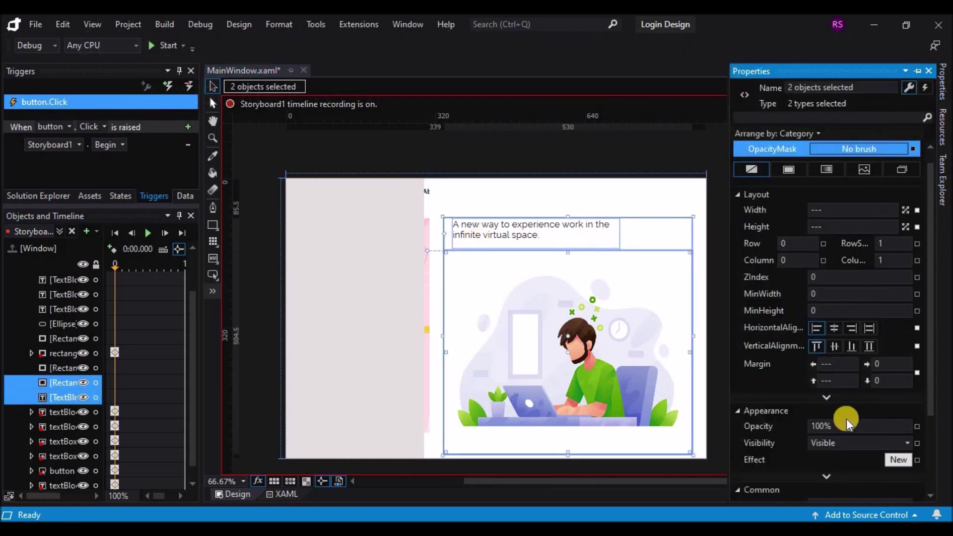
pyautogui.scroll(-3, 843, 419)
pyautogui.click(881, 375)
pyautogui.click(856, 404)
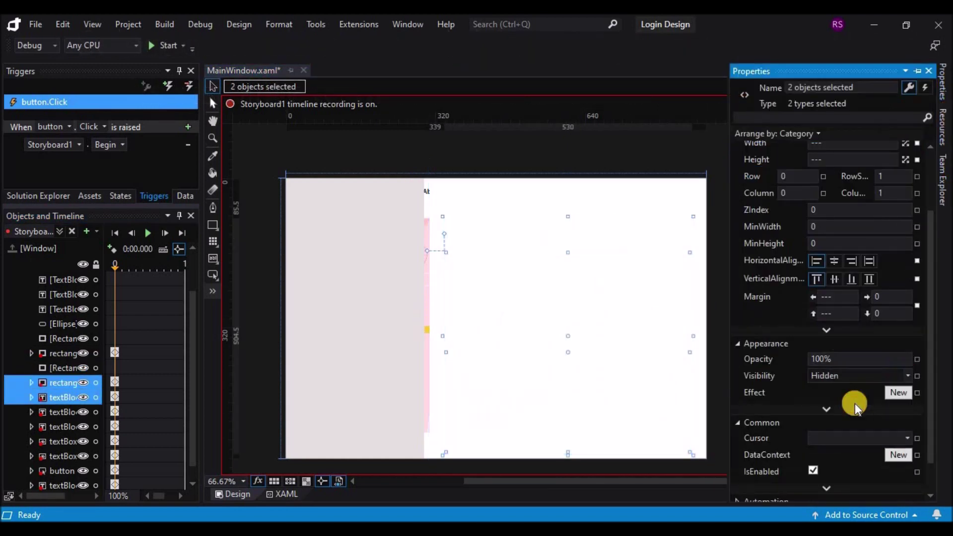
# Narrow the white background rectangle slightly from its inner edge at the 0:00.000 keyframe.
pyautogui.click(434, 317)
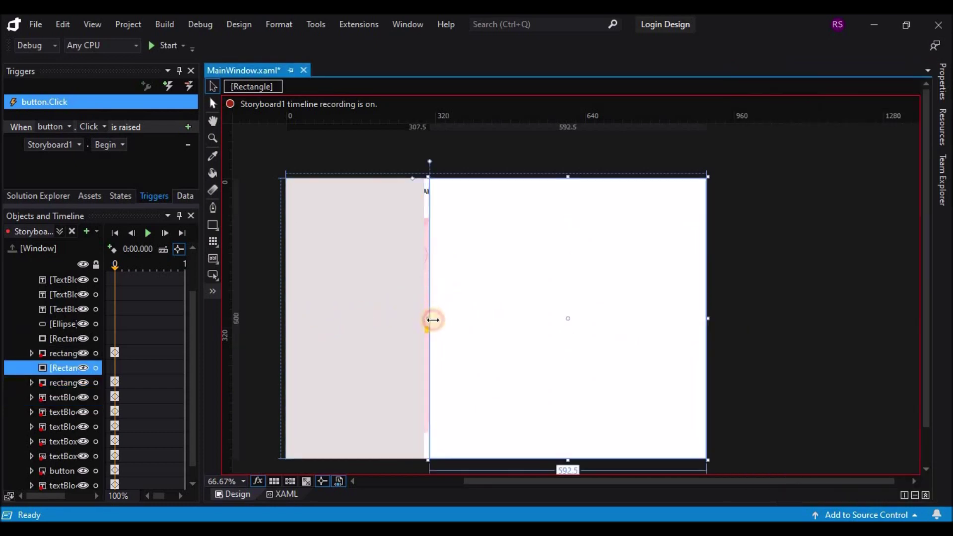
pyautogui.moveTo(432, 318); pyautogui.dragTo(436, 317)
# Add keyframes at 0:00.100 with the grey rectangle narrowed further and the white one narrowed to about 568 px.
pyautogui.click(417, 312)
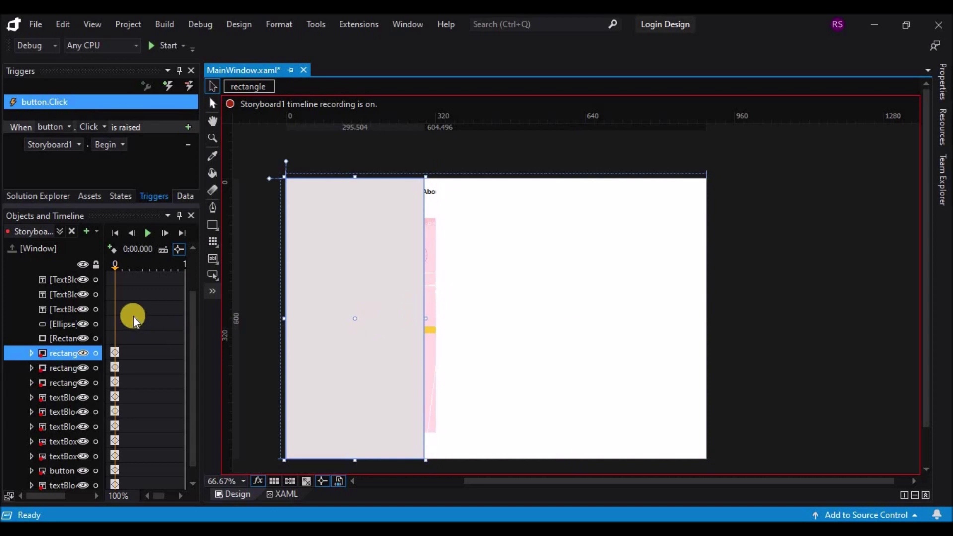
pyautogui.click(123, 268)
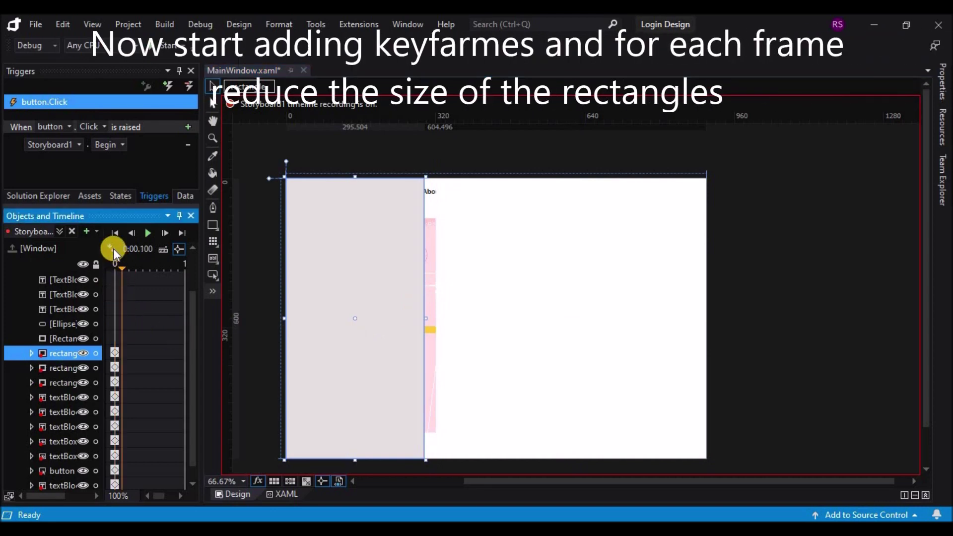
pyautogui.moveTo(425, 319)
pyautogui.mouseDown()
pyautogui.moveTo(416, 321)
pyautogui.moveTo(440, 320)
pyautogui.mouseUp()
pyautogui.click(432, 321)
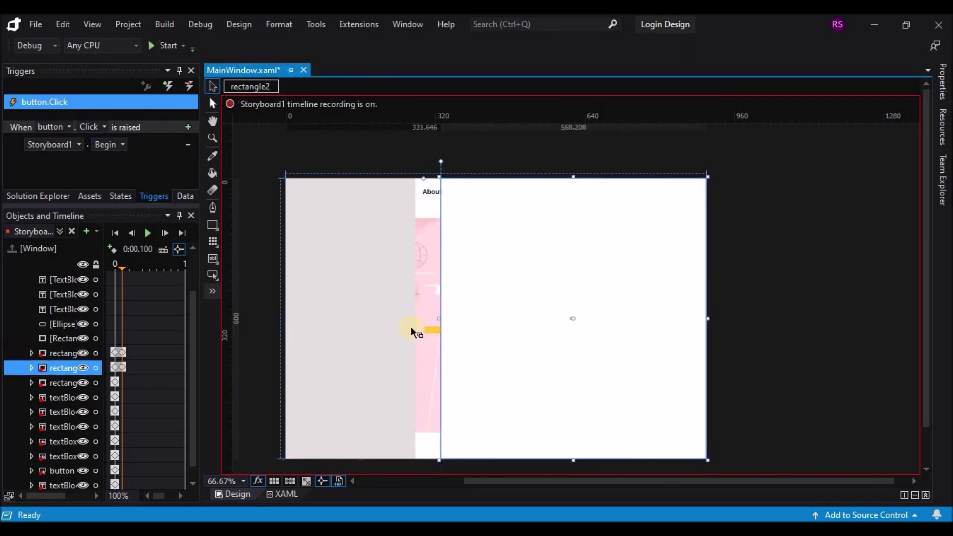
# Add keyframes at 0:00.200 with the grey rectangle narrowed further and the white one narrowed to about 550 px.
pyautogui.click(128, 266)
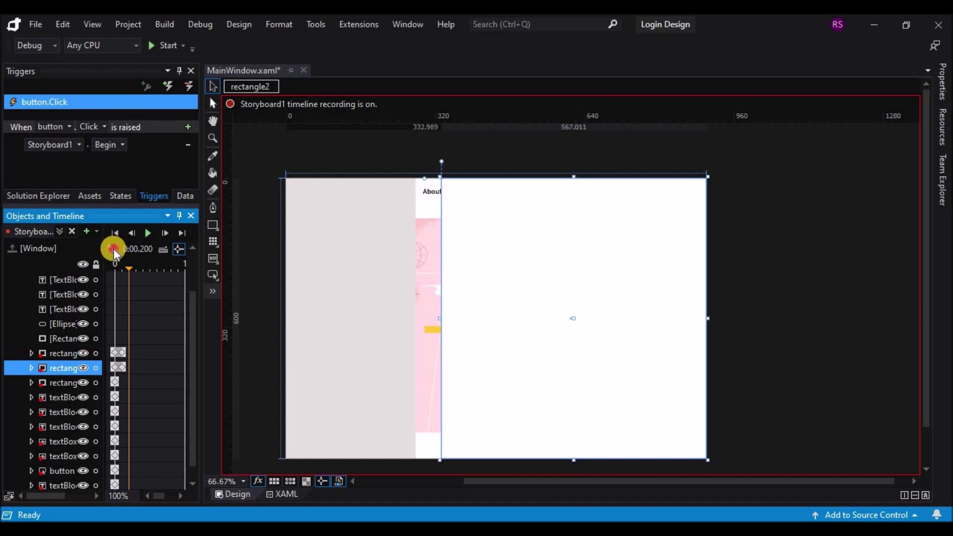
pyautogui.click(406, 317)
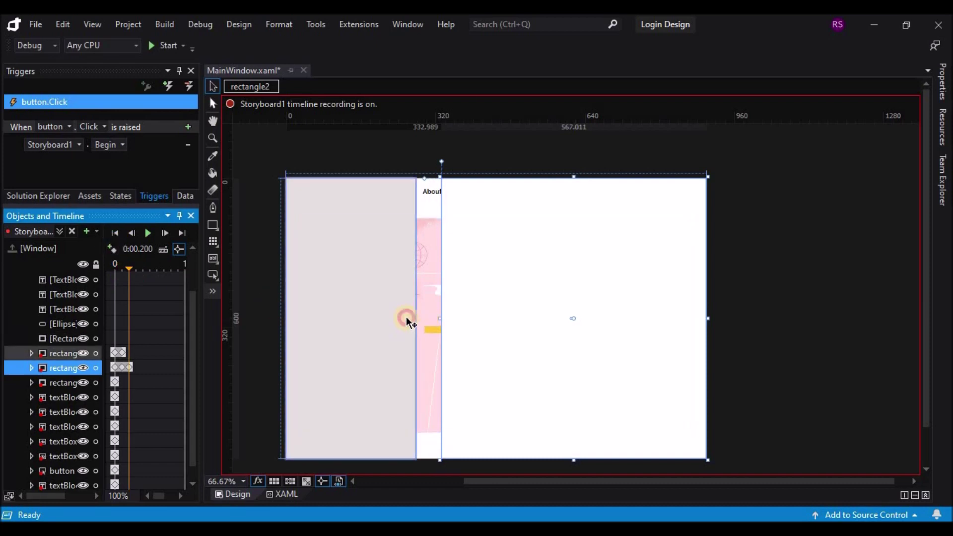
pyautogui.moveTo(416, 318); pyautogui.dragTo(451, 318)
pyautogui.click(439, 318)
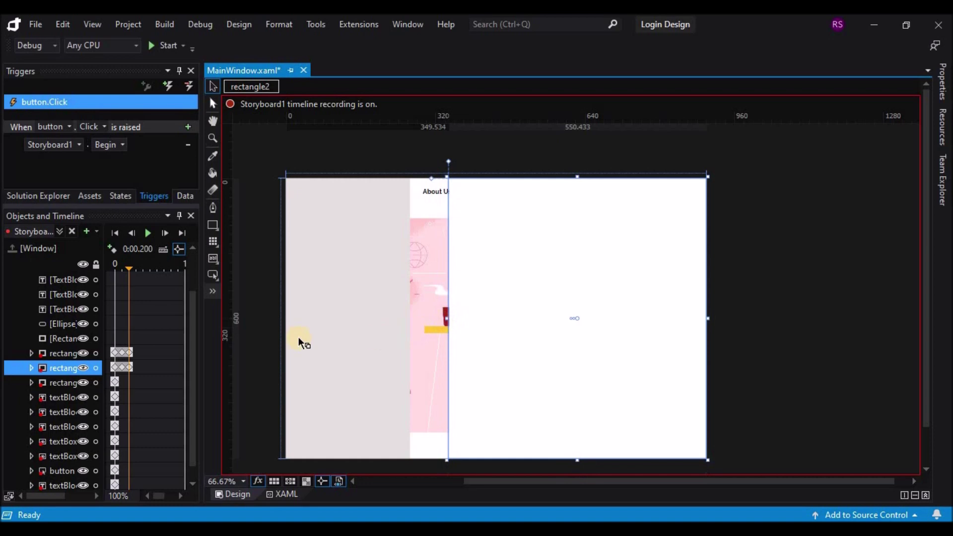
# Add keyframes at 0:00.300 with the white rectangle narrowed further and the grey one narrowed to about 250 px.
pyautogui.click(135, 263)
pyautogui.moveTo(449, 318); pyautogui.dragTo(403, 317)
pyautogui.click(400, 319)
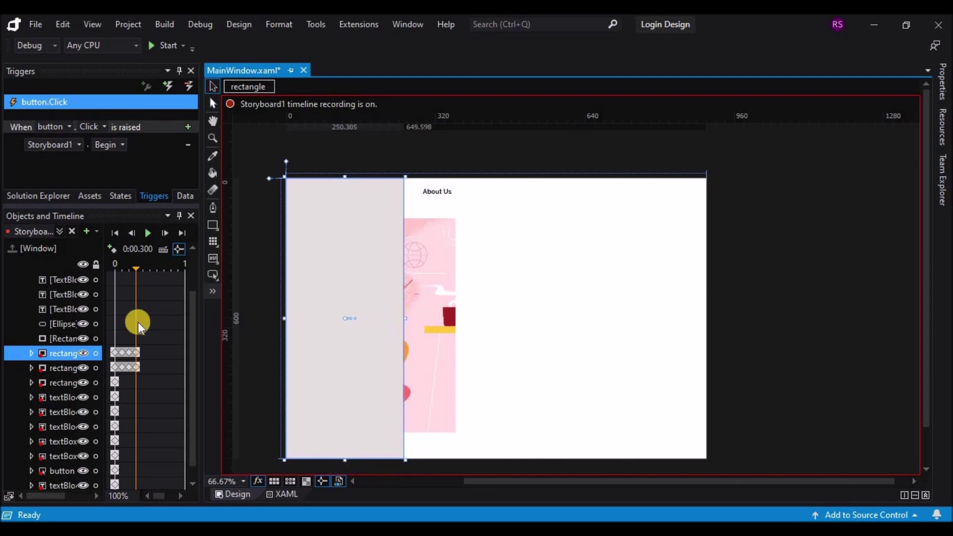
# Add keyframes at 0:00.400 with the grey rectangle narrowed further and the white one narrowed to about 523 px.
pyautogui.click(143, 267)
pyautogui.moveTo(401, 319); pyautogui.dragTo(462, 319)
pyautogui.click(454, 319)
# Add keyframes at 0:00.500 with the grey rectangle narrowed further and the white one narrowed to about 499 px.
pyautogui.click(148, 268)
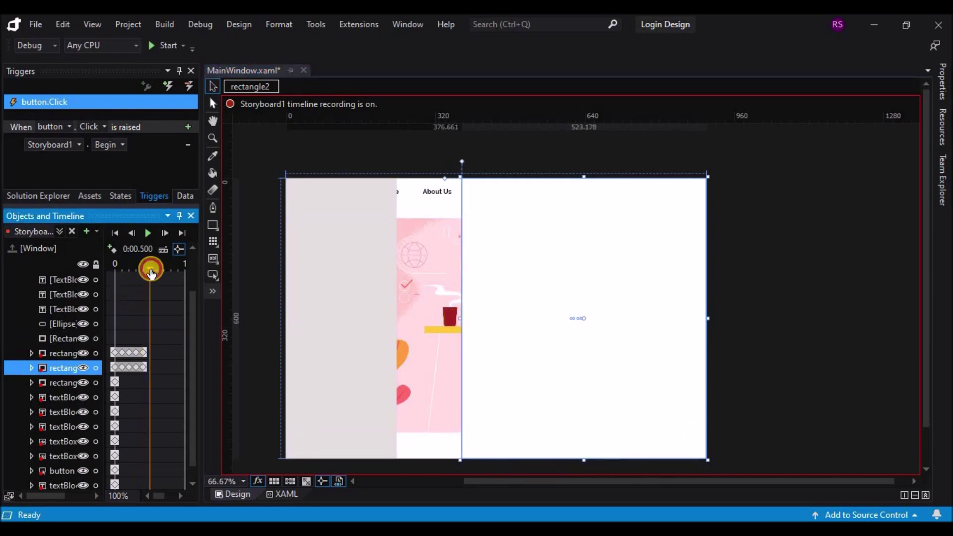
pyautogui.click(113, 249)
pyautogui.moveTo(396, 316); pyautogui.dragTo(388, 319)
pyautogui.click(471, 326)
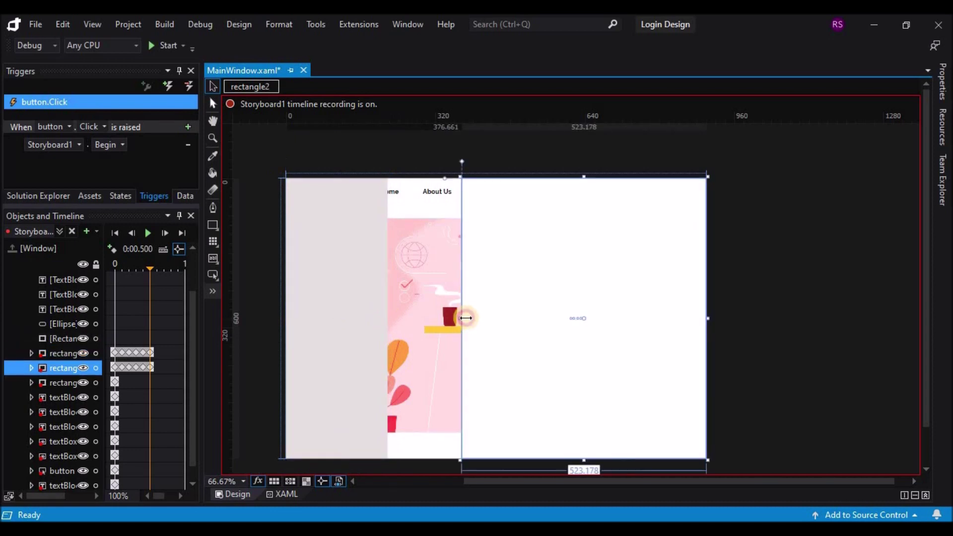
pyautogui.moveTo(463, 319); pyautogui.dragTo(472, 319)
# Add keyframes at 0:00.600 with the grey rectangle narrowed to about 198 px and the white one narrowed further.
pyautogui.click(156, 273)
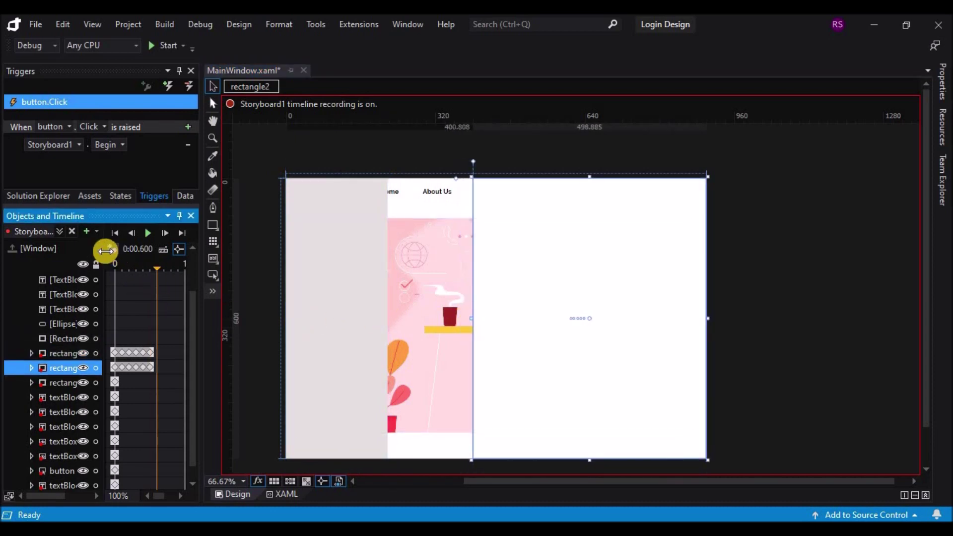
pyautogui.click(383, 319)
pyautogui.moveTo(385, 319); pyautogui.dragTo(379, 319)
pyautogui.click(468, 319)
pyautogui.moveTo(468, 319); pyautogui.dragTo(487, 319)
pyautogui.click(357, 315)
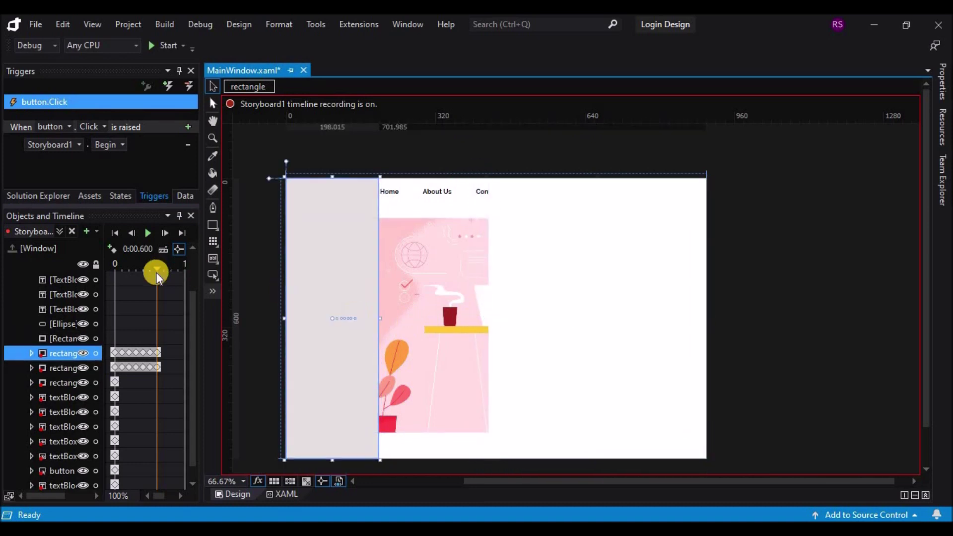
# Add keyframes at 0:00.700 with the white and grey rectangles each narrowed further from their inner edges.
pyautogui.click(163, 268)
pyautogui.click(113, 251)
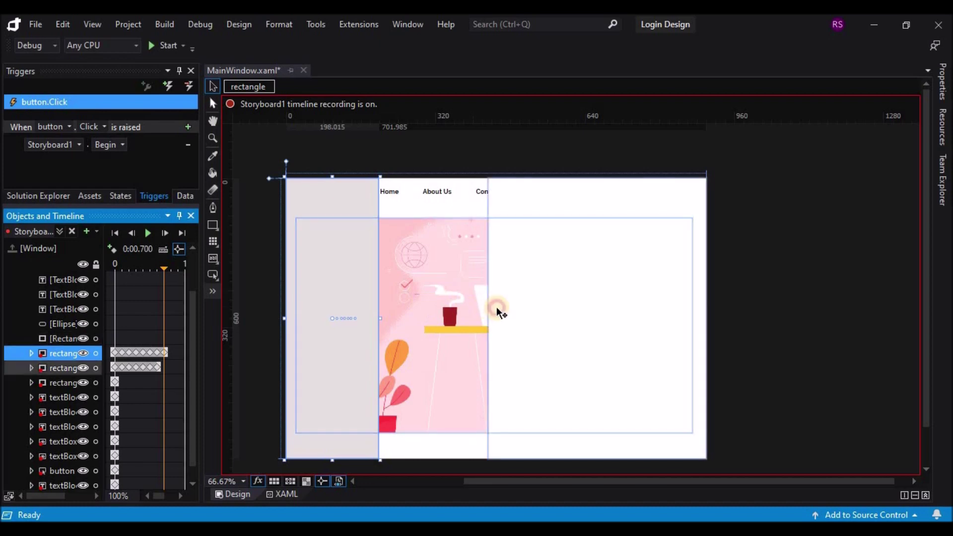
pyautogui.click(489, 317)
pyautogui.moveTo(487, 319); pyautogui.dragTo(509, 319)
pyautogui.click(376, 320)
pyautogui.moveTo(376, 319); pyautogui.dragTo(371, 321)
# Add keyframes at 0:00.800 with the white rectangle narrowed further and the grey one narrowed to about 169 px.
pyautogui.click(519, 320)
pyautogui.click(170, 269)
pyautogui.moveTo(509, 319); pyautogui.dragTo(535, 321)
pyautogui.click(369, 319)
pyautogui.moveTo(368, 319); pyautogui.dragTo(367, 319)
# Add keyframes at 0:00.900 with the white rectangle narrowed further and the grey one narrowed to about 151 px.
pyautogui.click(176, 326)
pyautogui.click(111, 249)
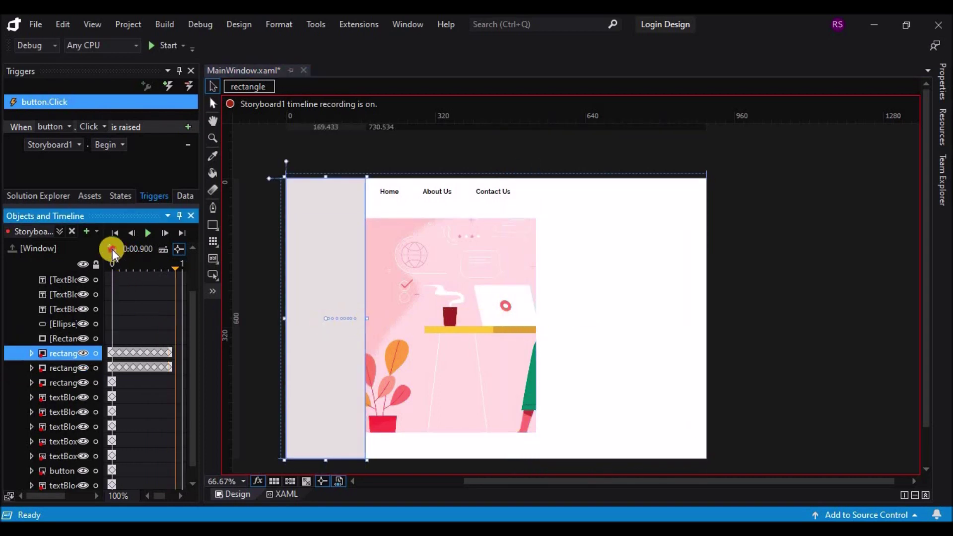
pyautogui.moveTo(552, 325)
pyautogui.mouseDown()
pyautogui.moveTo(541, 317)
pyautogui.moveTo(563, 320)
pyautogui.mouseUp()
pyautogui.click(338, 322)
pyautogui.moveTo(364, 320); pyautogui.dragTo(357, 319)
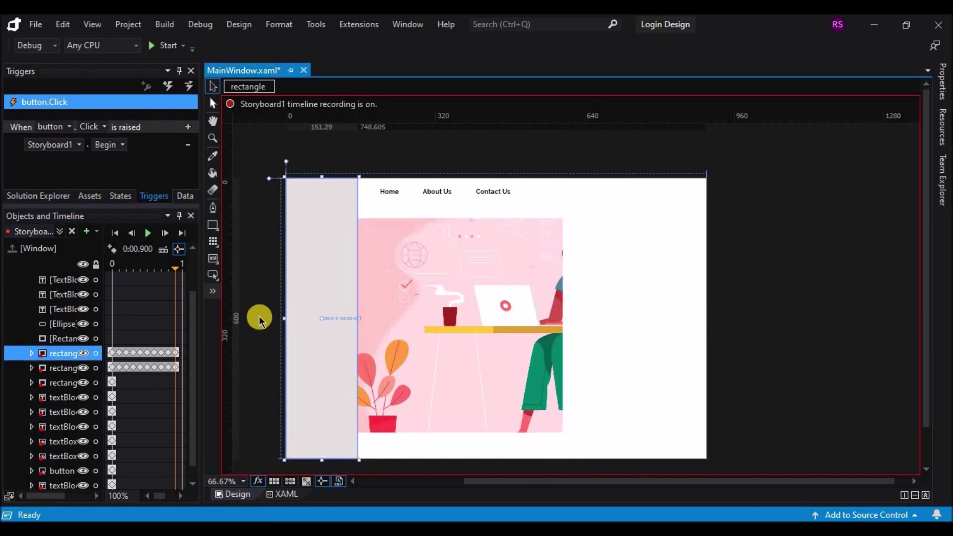
# Add keyframes at 0:01.000 with the white rectangle narrowed to about 247 px and the grey one to about 133 px.
pyautogui.click(182, 335)
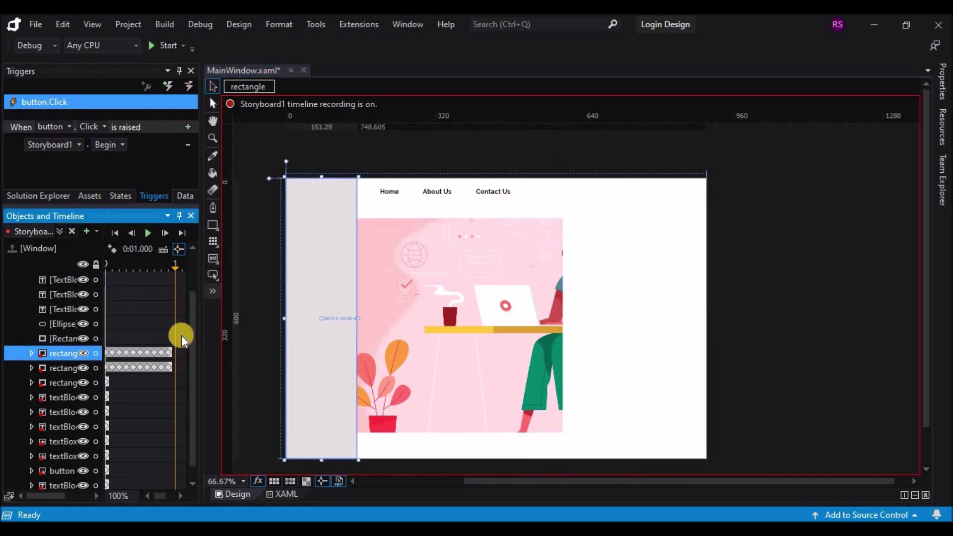
pyautogui.click(559, 318)
pyautogui.moveTo(566, 321); pyautogui.dragTo(589, 321)
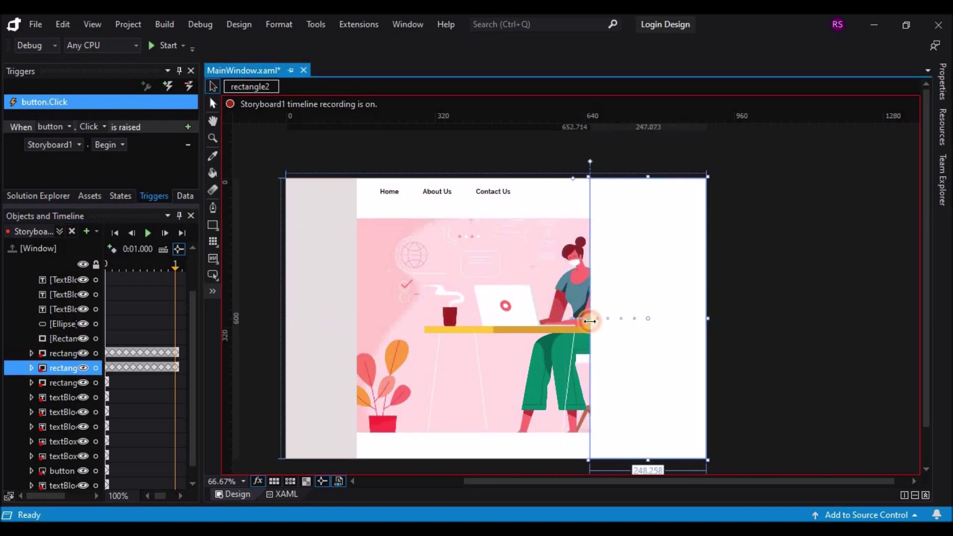
pyautogui.click(355, 319)
pyautogui.moveTo(355, 319); pyautogui.dragTo(350, 319)
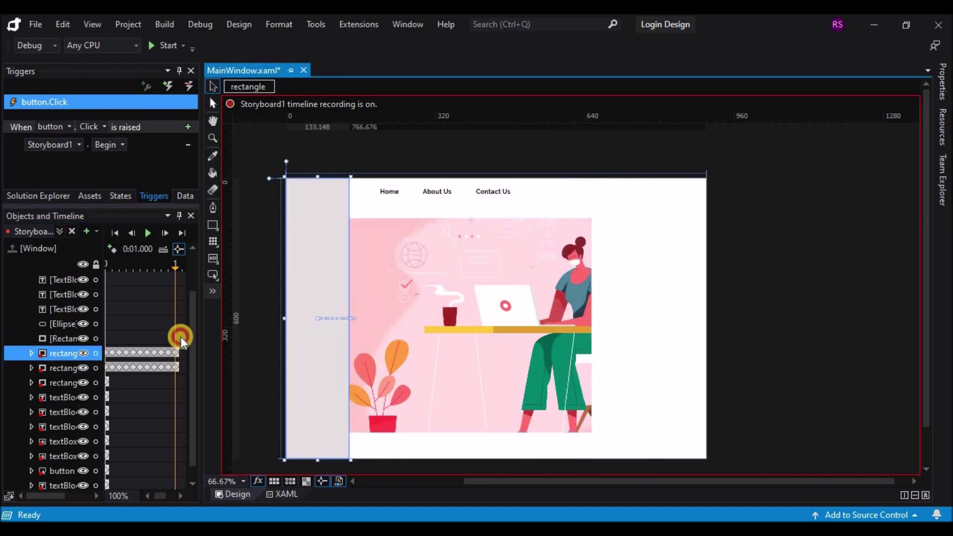
# Add keyframes at 0:01.100 with the white rectangle narrowed to about 188 px and the grey one to about 118 px.
pyautogui.click(180, 336)
pyautogui.click(658, 323)
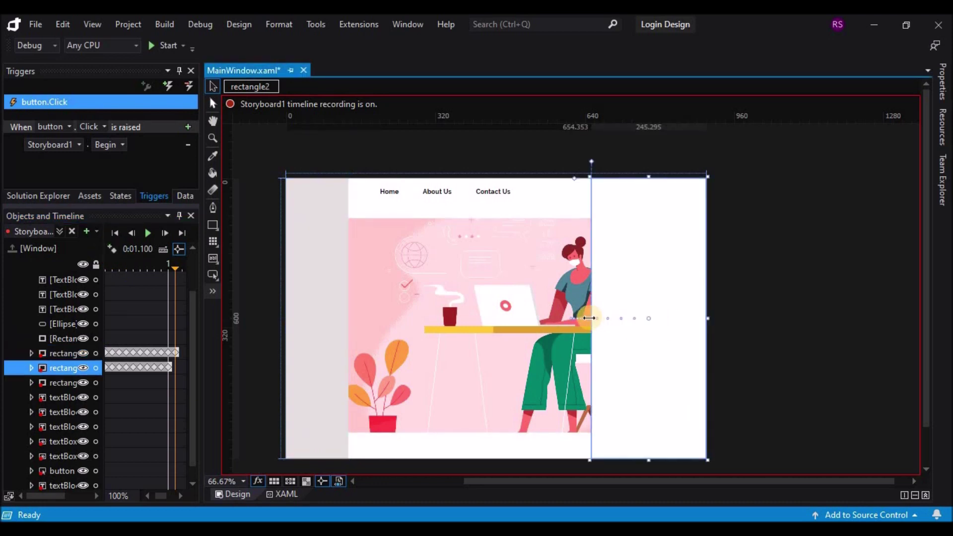
pyautogui.moveTo(616, 319); pyautogui.dragTo(617, 319)
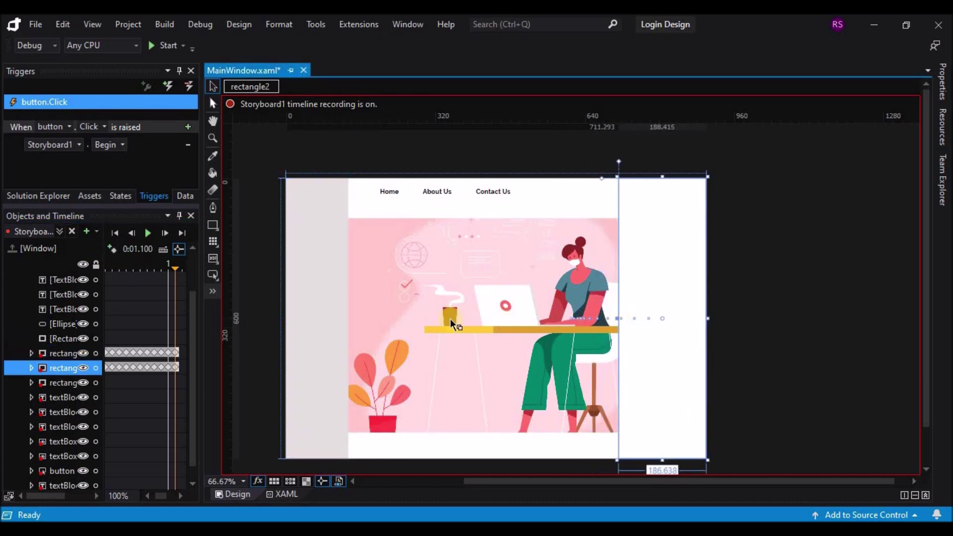
pyautogui.click(336, 317)
pyautogui.moveTo(349, 319); pyautogui.dragTo(342, 323)
# Add keyframes at 0:01.200 with the white rectangle narrowed to about 132 px and the grey one to about 103 px.
pyautogui.moveTo(184, 339); pyautogui.dragTo(180, 338)
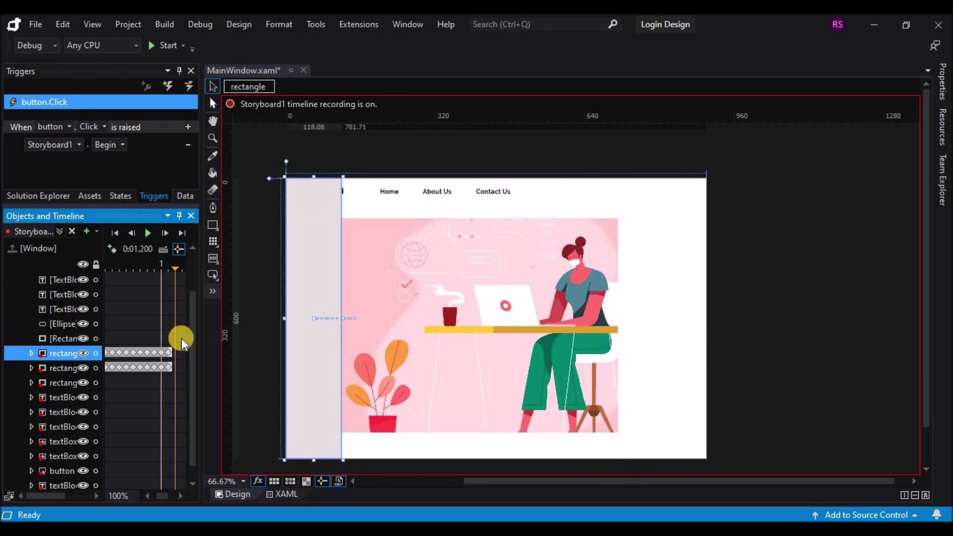
pyautogui.click(113, 250)
pyautogui.click(621, 329)
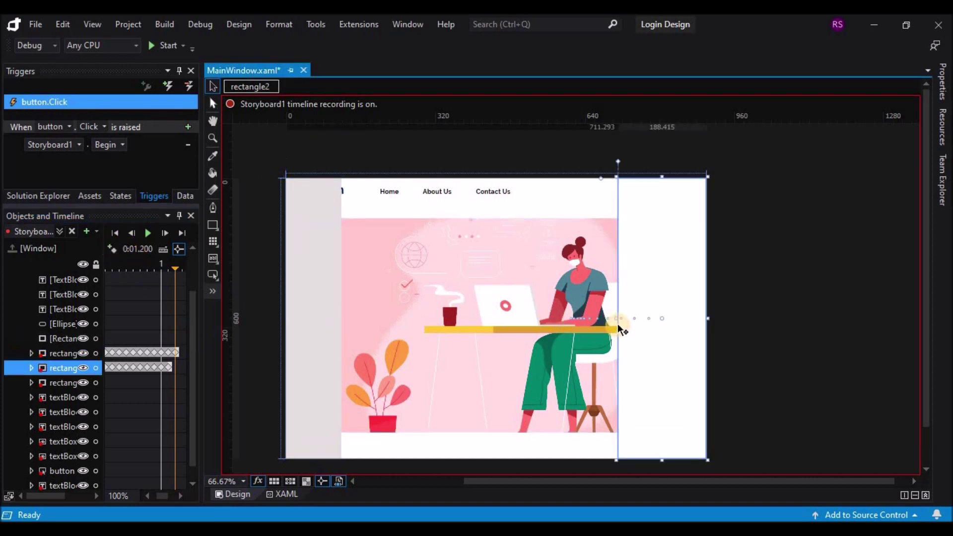
pyautogui.moveTo(617, 318); pyautogui.dragTo(644, 318)
pyautogui.click(335, 318)
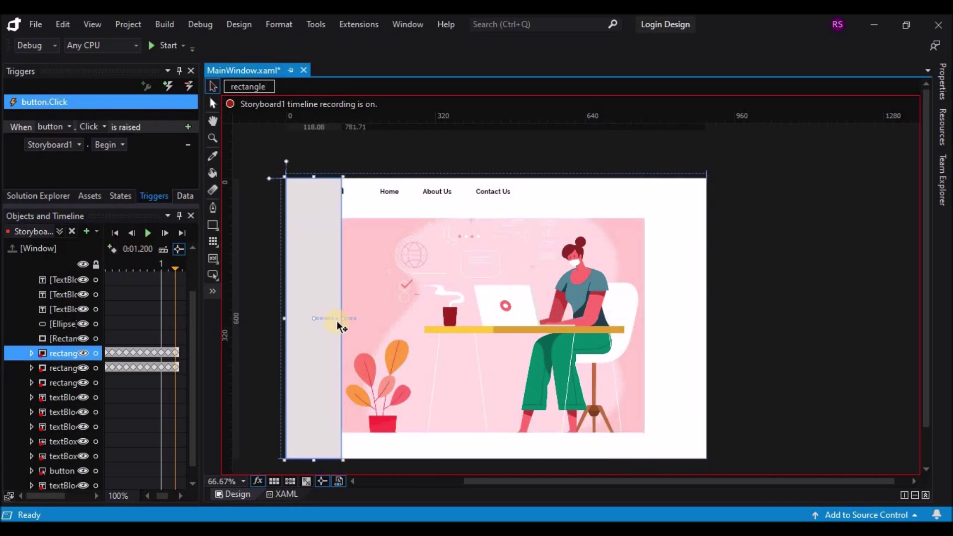
pyautogui.moveTo(342, 317); pyautogui.dragTo(335, 318)
# Add keyframes at 0:01.300 with the white rectangle narrowed further and the grey one narrowed to about 79 px.
pyautogui.moveTo(184, 275); pyautogui.dragTo(158, 275)
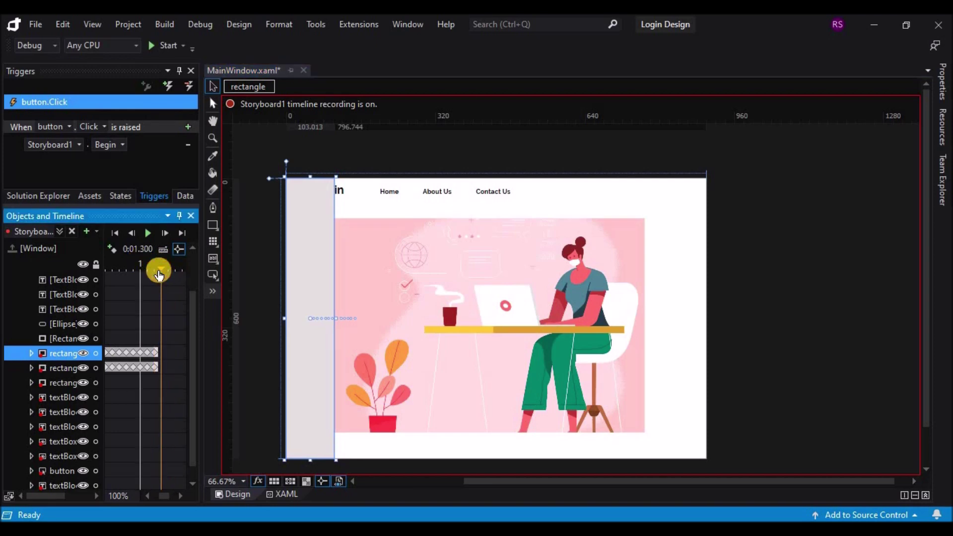
pyautogui.click(650, 325)
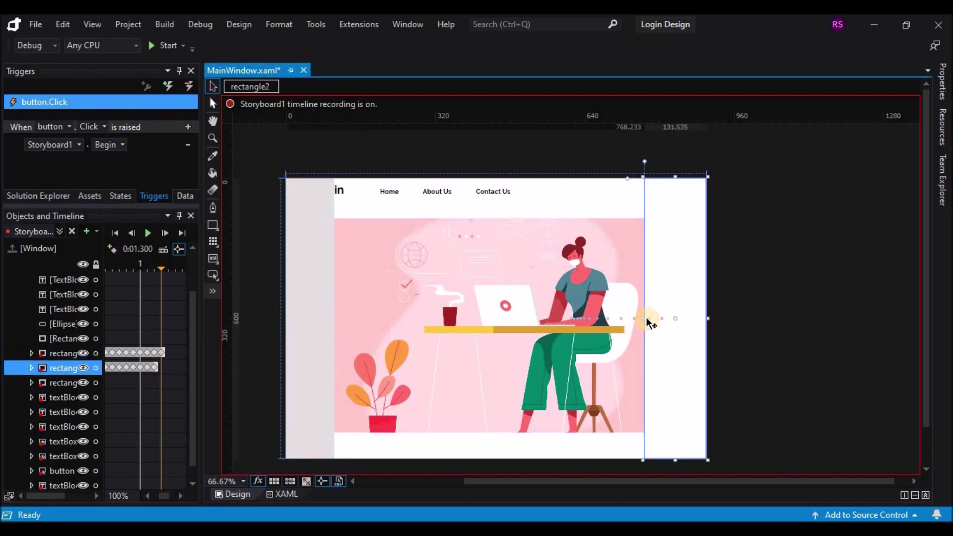
pyautogui.moveTo(645, 318); pyautogui.dragTo(665, 318)
pyautogui.click(327, 321)
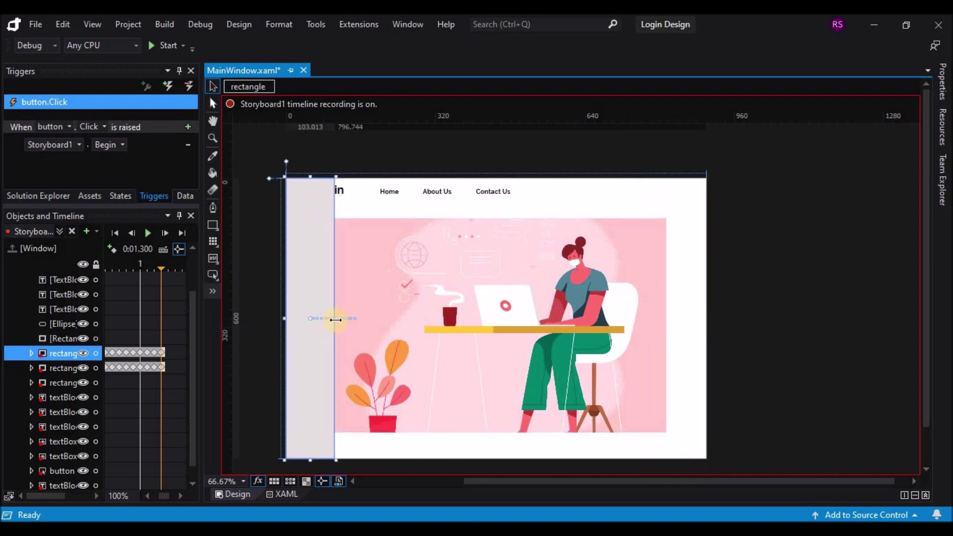
pyautogui.moveTo(330, 318); pyautogui.dragTo(324, 318)
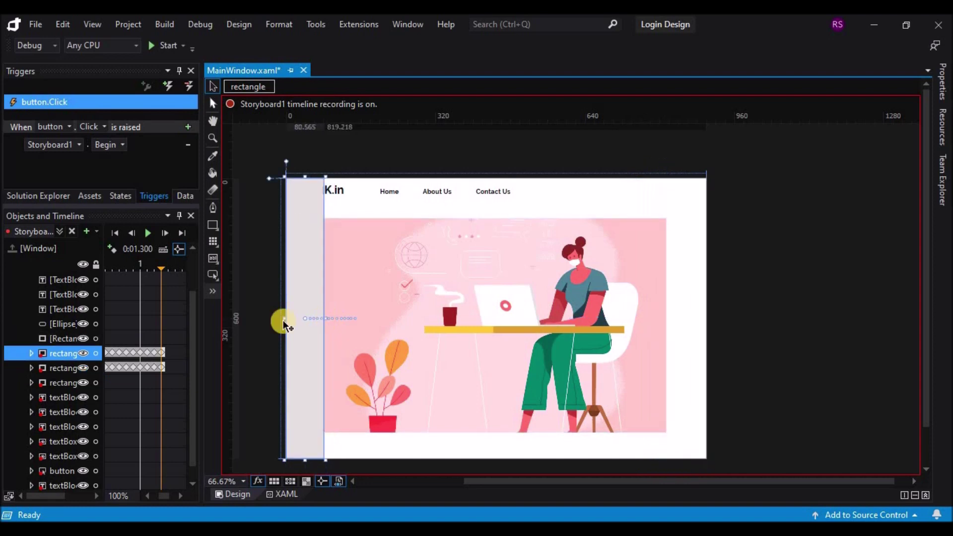
# Add keyframes at 0:01.400 with the white rectangle's inner edge at about 855 px and the grey one narrowed by a similar amount.
pyautogui.click(166, 330)
pyautogui.click(108, 249)
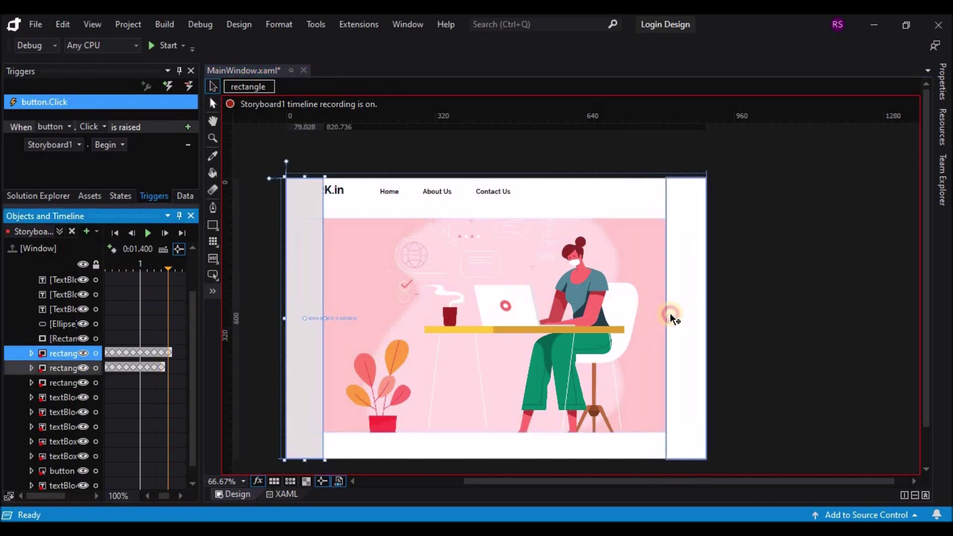
pyautogui.click(669, 316)
pyautogui.moveTo(670, 317); pyautogui.dragTo(685, 318)
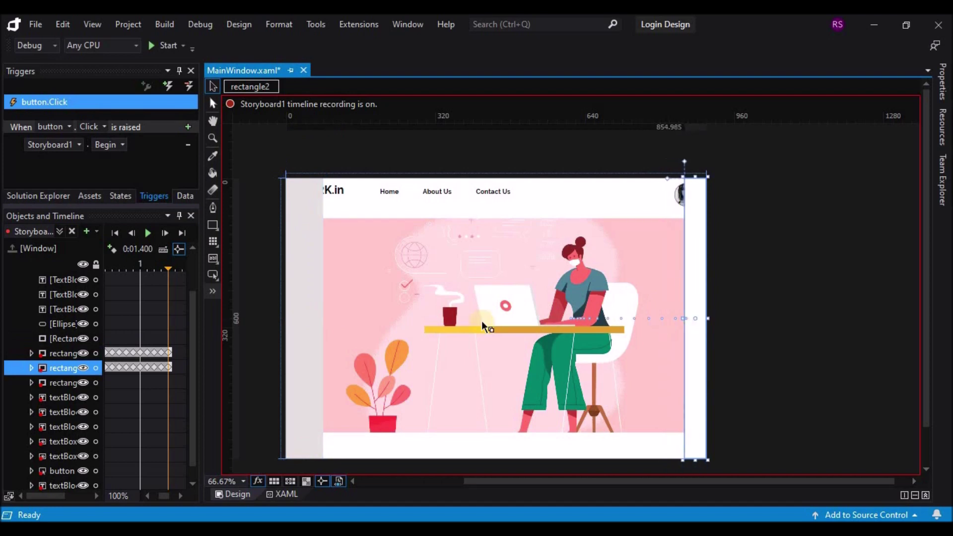
pyautogui.click(310, 331)
pyautogui.moveTo(311, 319); pyautogui.dragTo(296, 319)
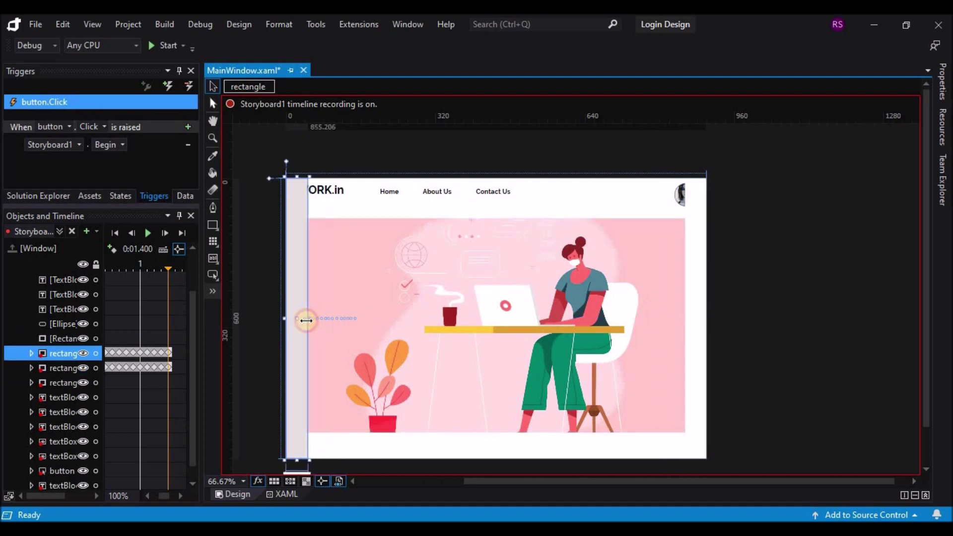
# Add keyframes at 0:01.500 with the white rectangle's inner edge at about 882 px and the grey one reduced to a thin strip.
pyautogui.click(175, 347)
pyautogui.click(112, 249)
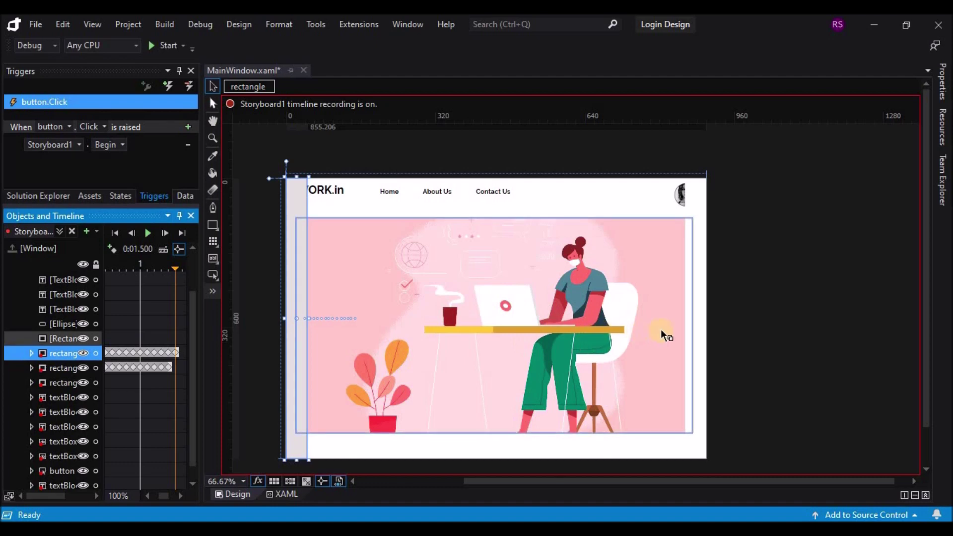
pyautogui.click(685, 317)
pyautogui.moveTo(684, 317); pyautogui.dragTo(697, 318)
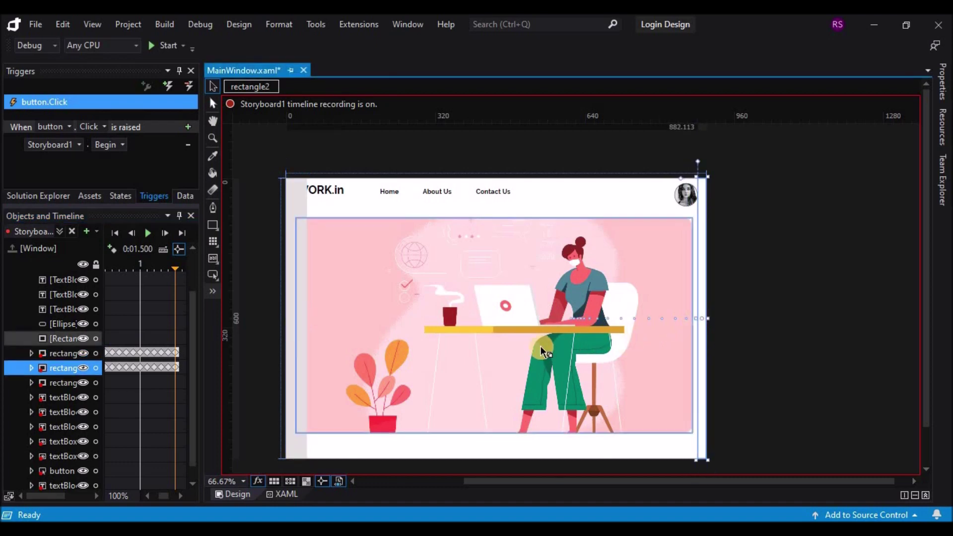
pyautogui.click(287, 338)
pyautogui.moveTo(307, 321); pyautogui.dragTo(293, 320)
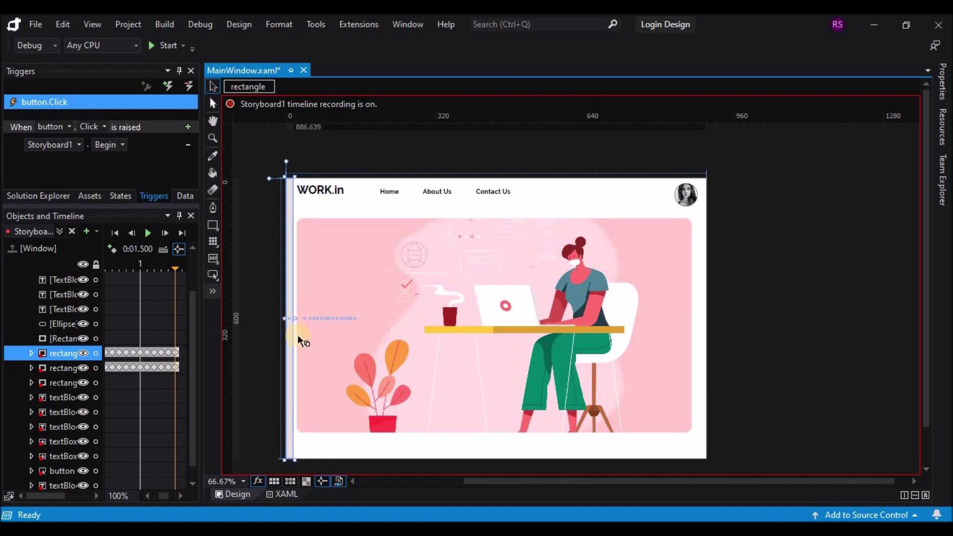
# Add a final keyframe at 0:01.600 and set the white rectangle's visibility to Hidden there.
pyautogui.click(183, 352)
pyautogui.click(111, 249)
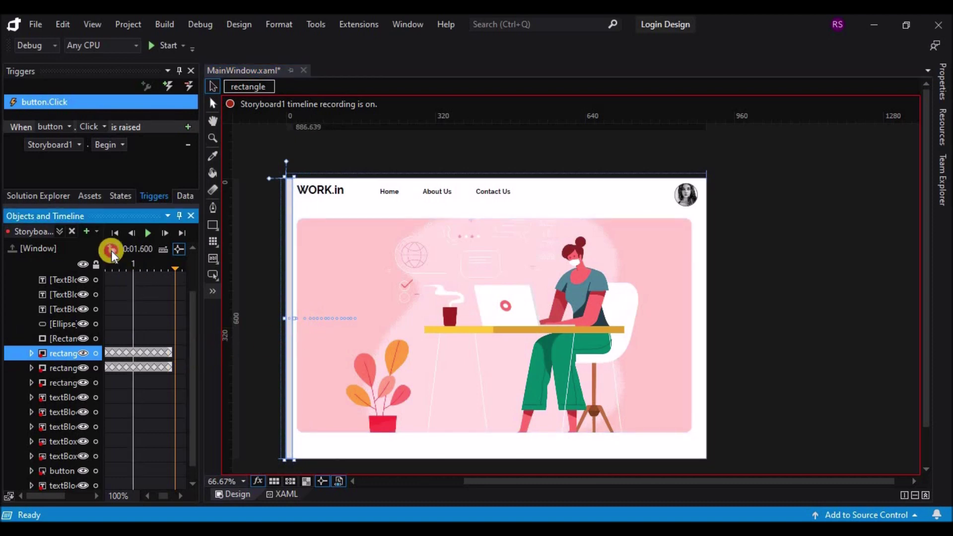
pyautogui.click(701, 324)
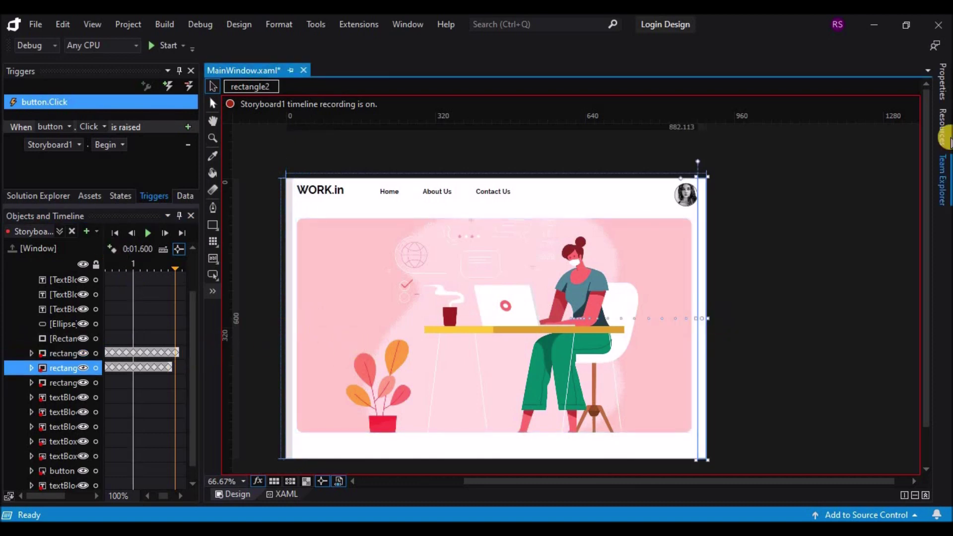
pyautogui.click(943, 92)
pyautogui.scroll(-4, 886, 382)
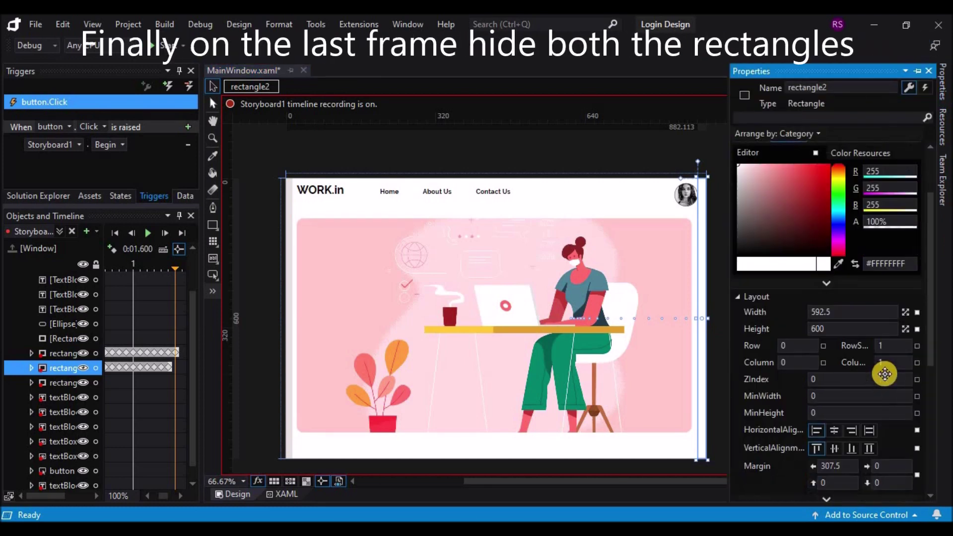
pyautogui.click(906, 410)
pyautogui.click(865, 436)
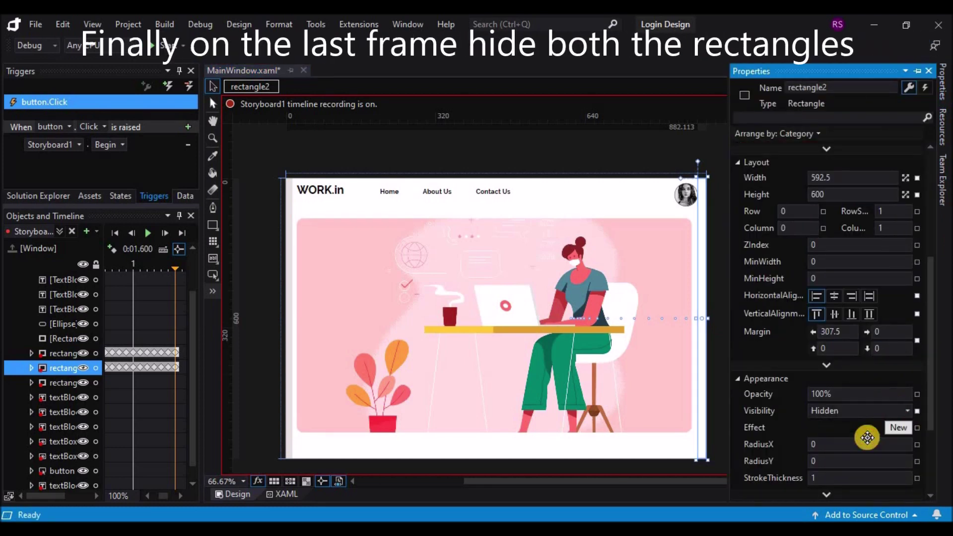
# Set the grey rectangle's visibility to Hidden at 0:01.600 and turn off Storyboard1 timeline recording.
pyautogui.click(292, 344)
pyautogui.click(288, 344)
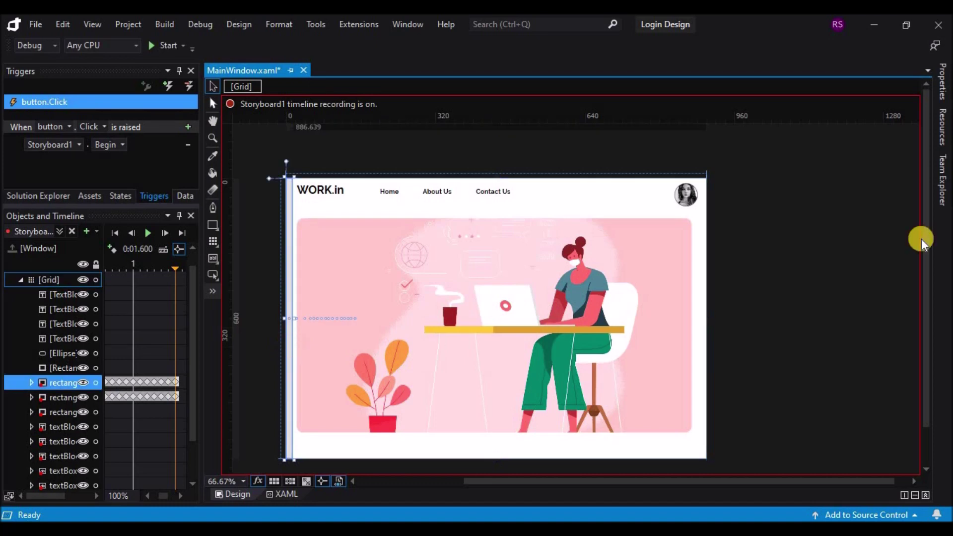
pyautogui.click(943, 83)
pyautogui.scroll(-4, 905, 397)
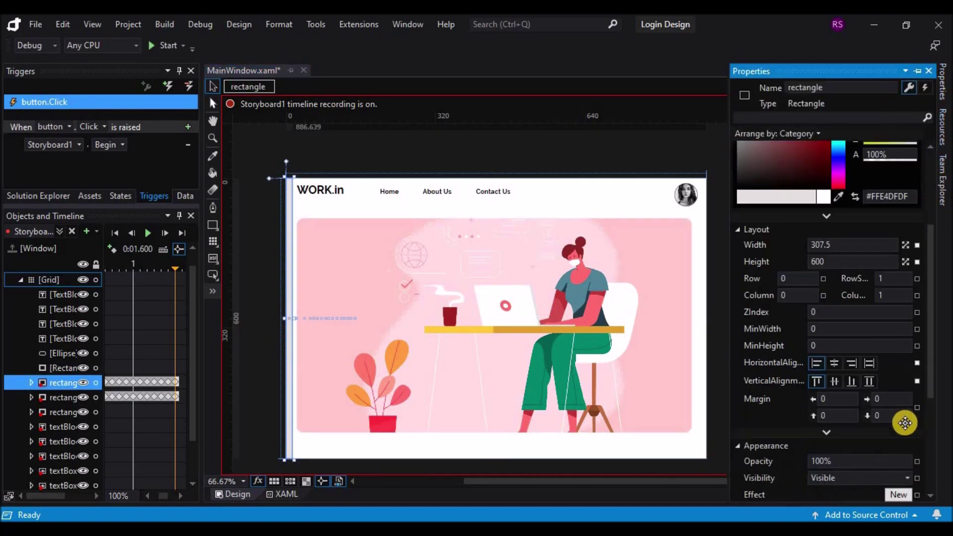
pyautogui.click(907, 478)
pyautogui.click(839, 506)
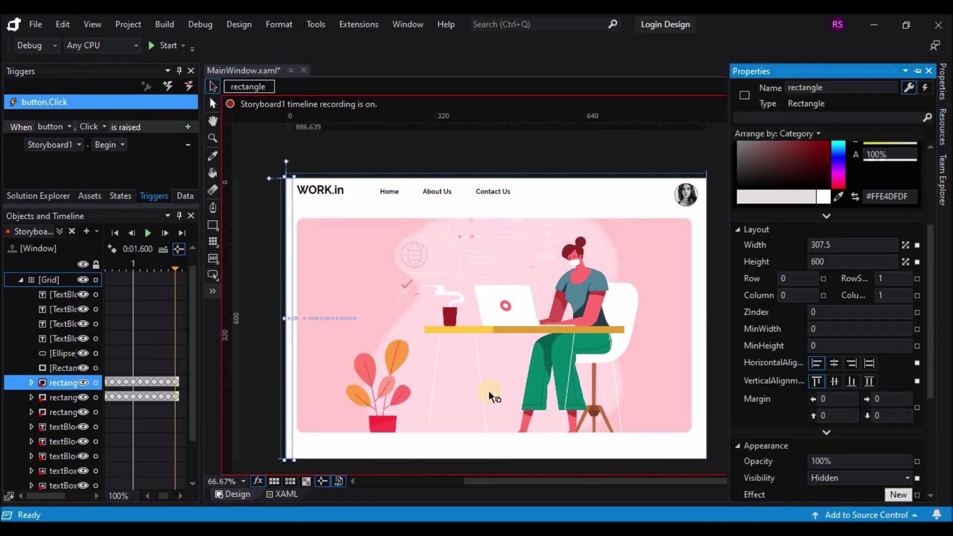
pyautogui.click(230, 104)
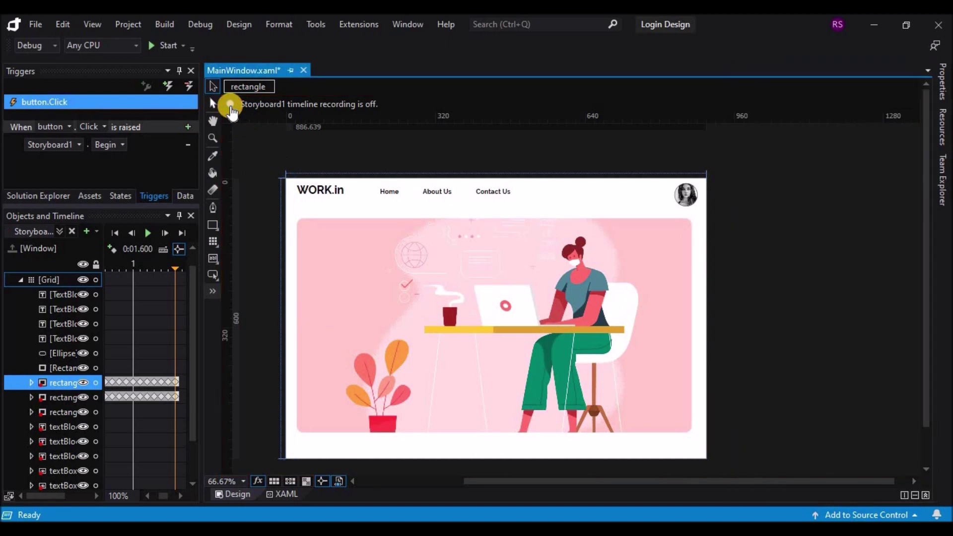
# Preview the storyboard, run the application to test the SIGN IN animation, and stop debugging.
pyautogui.click(149, 233)
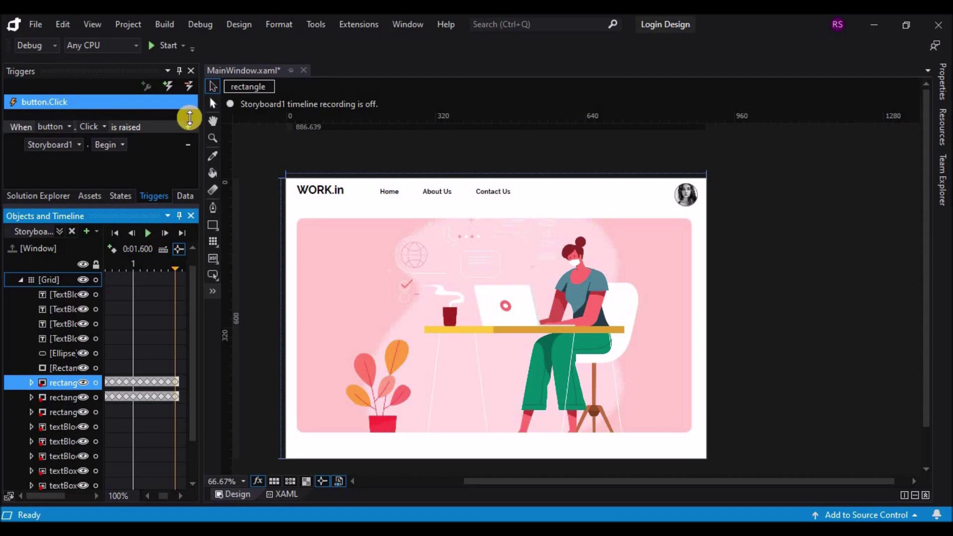
pyautogui.click(162, 43)
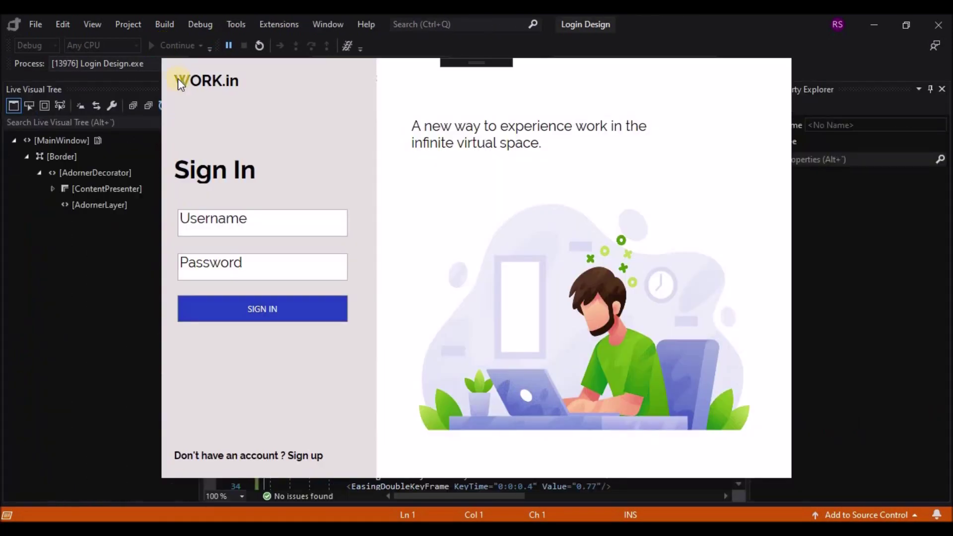
pyautogui.click(290, 310)
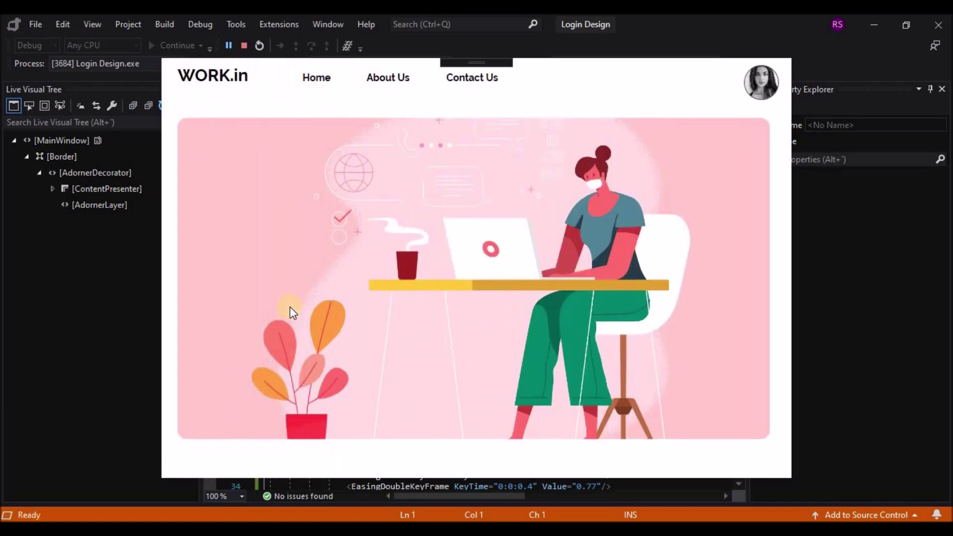
pyautogui.click(248, 46)
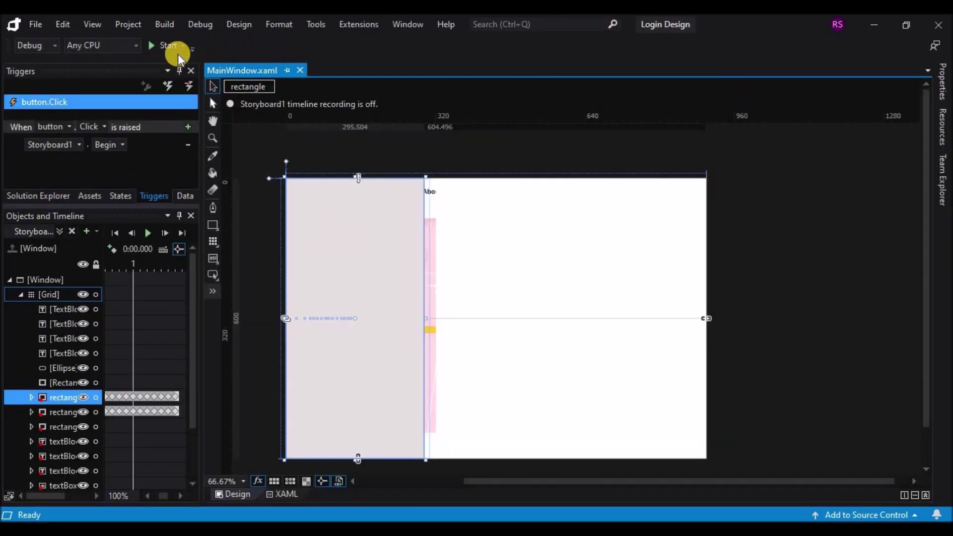
# Run the application again, minimize the development window, and trigger the SIGN IN animation over the desktop.
pyautogui.click(176, 49)
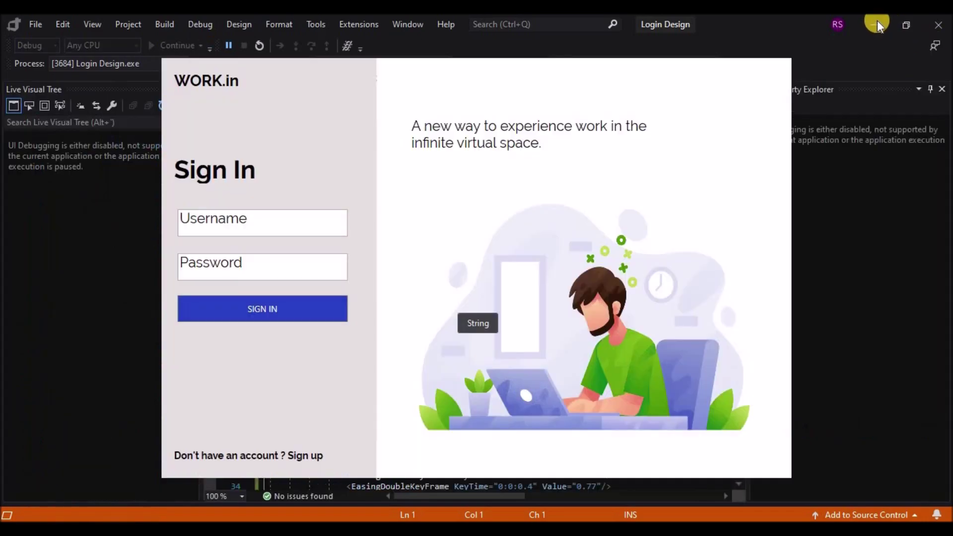
pyautogui.click(877, 20)
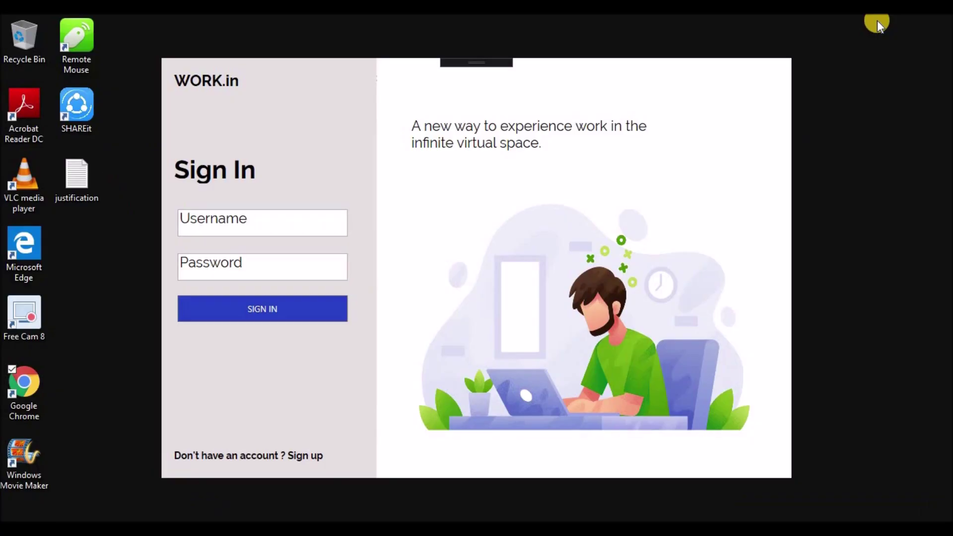
pyautogui.click(292, 316)
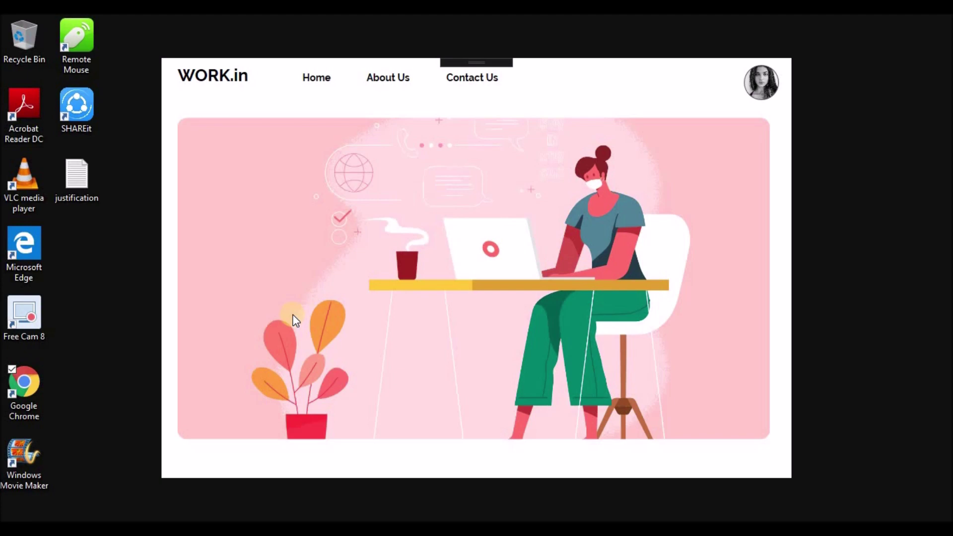